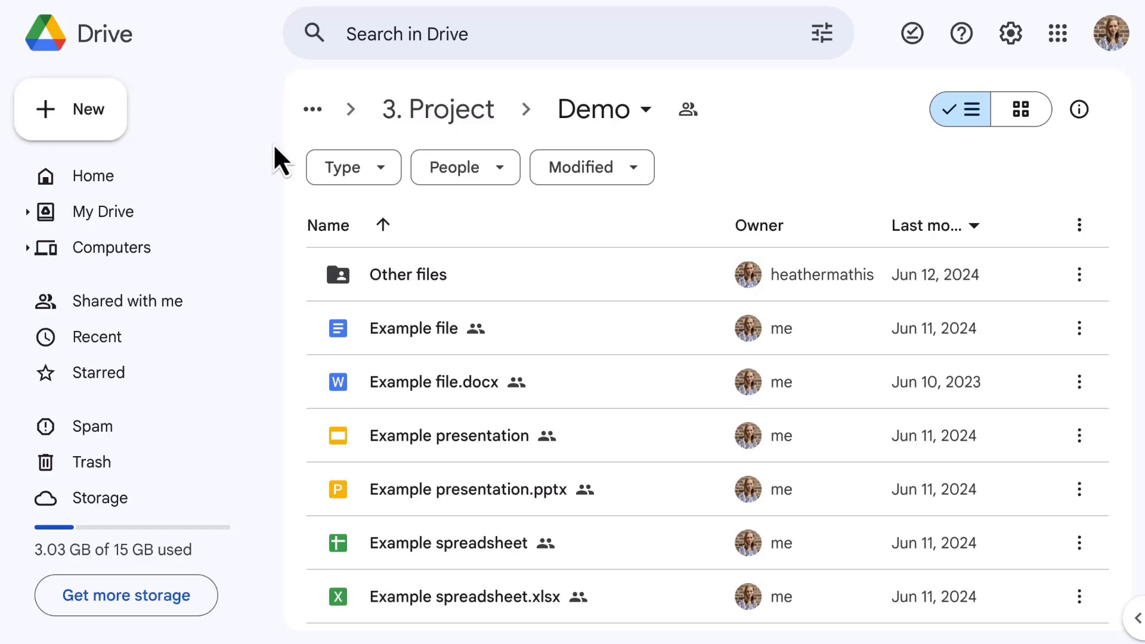
Step: Browse the ready-made document templates offered for a new item in the Demo folder
click(116, 119)
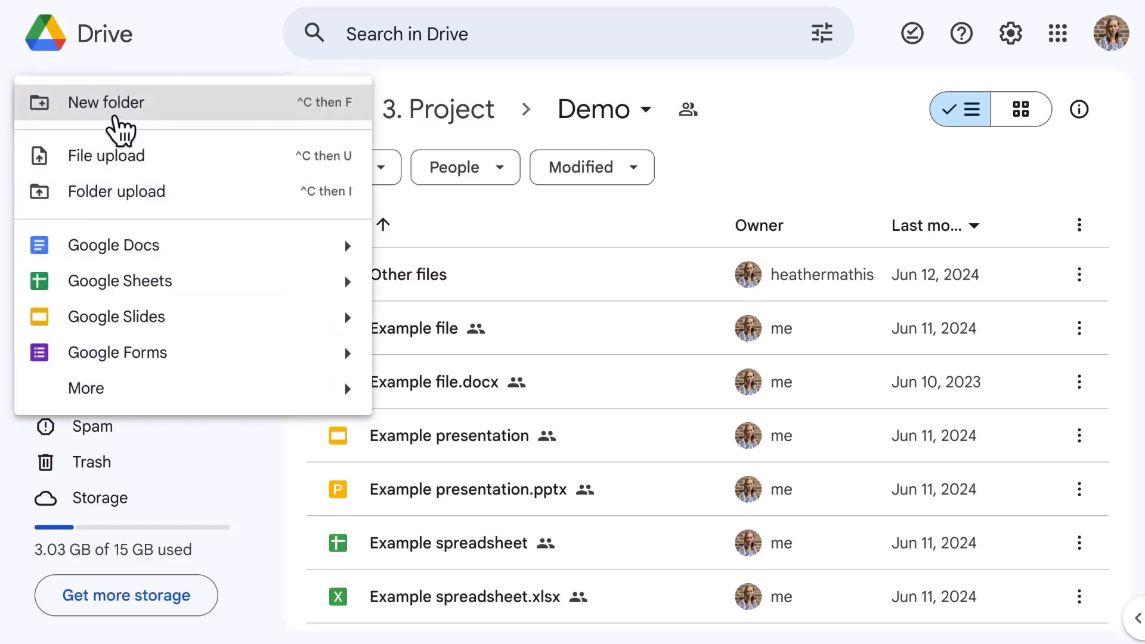
mouse_move(349, 243)
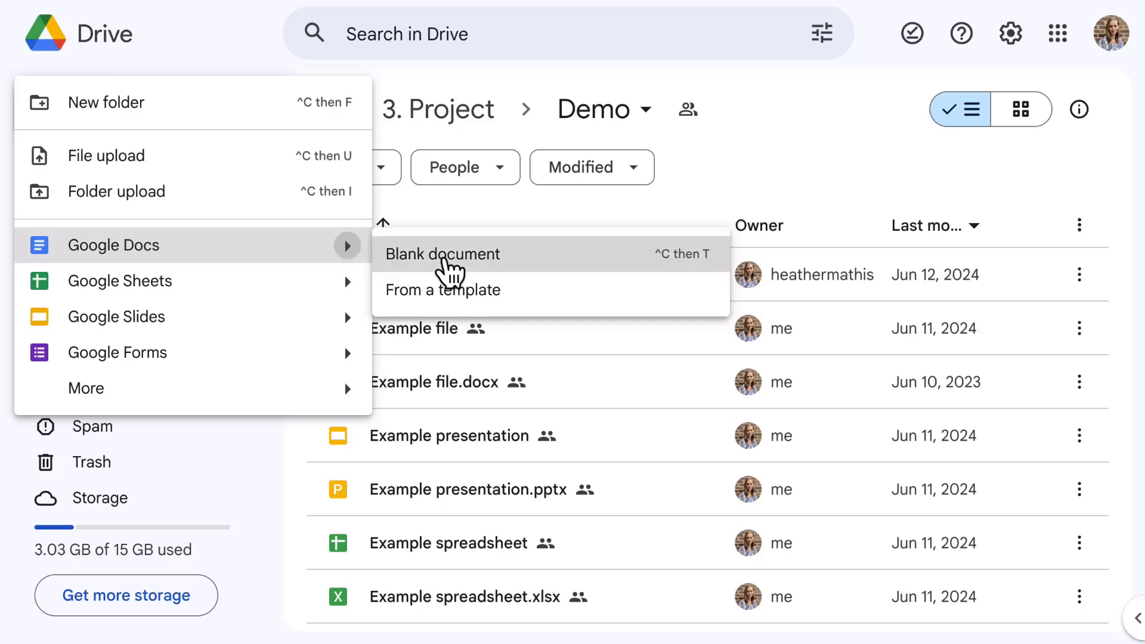
click(444, 256)
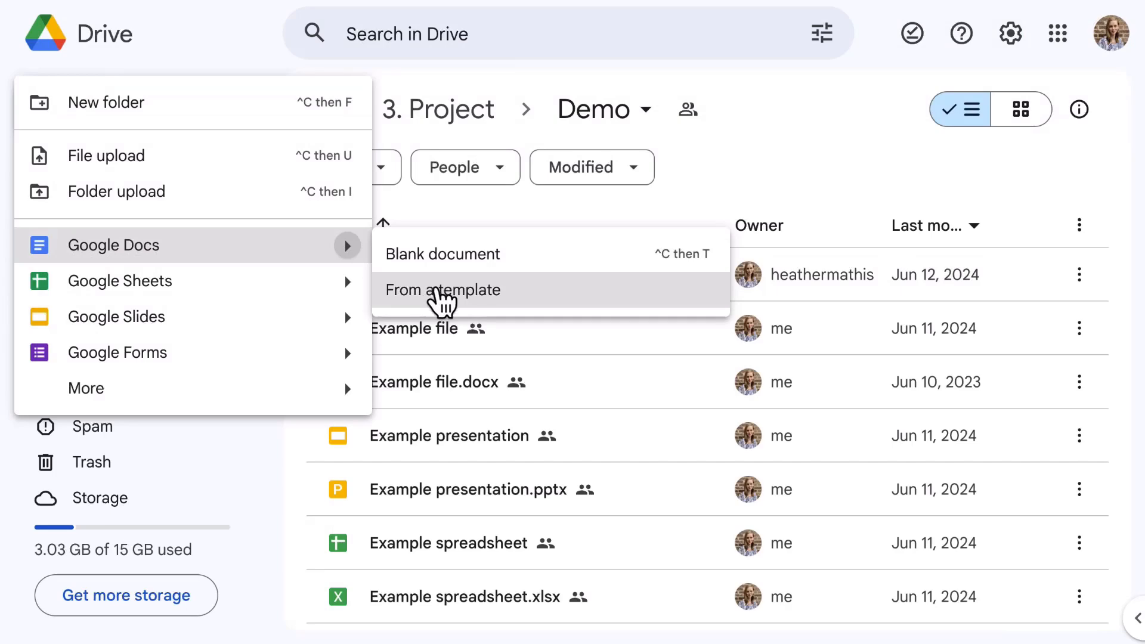
click(438, 290)
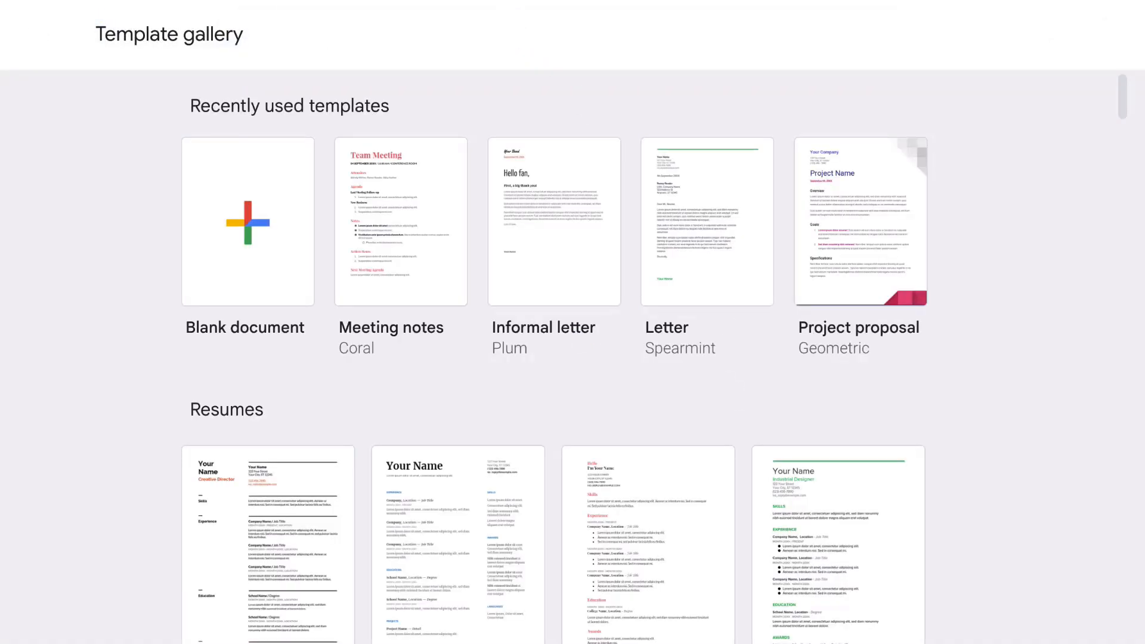
scroll(1034, 384, down, 20)
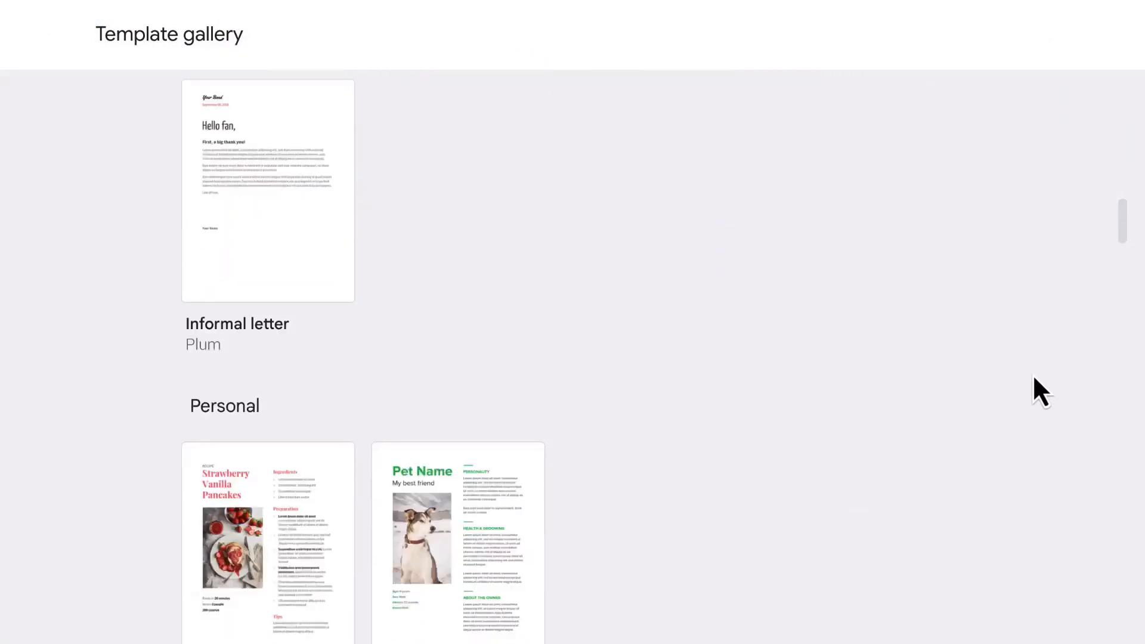
scroll(1032, 376, down, 15)
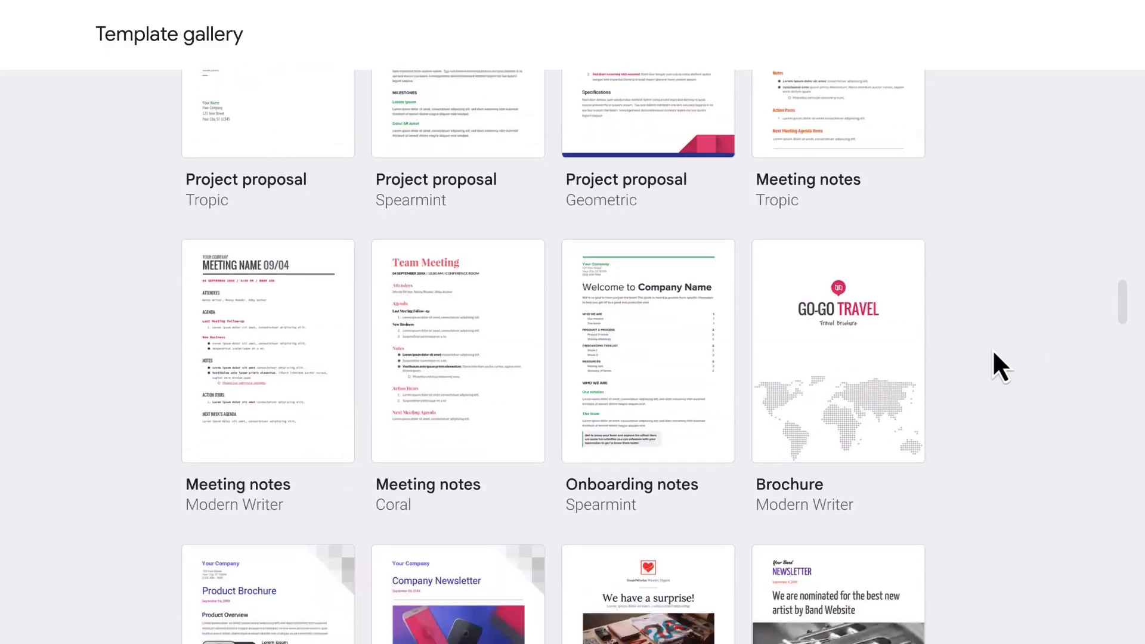
scroll(992, 349, down, 1)
click(483, 302)
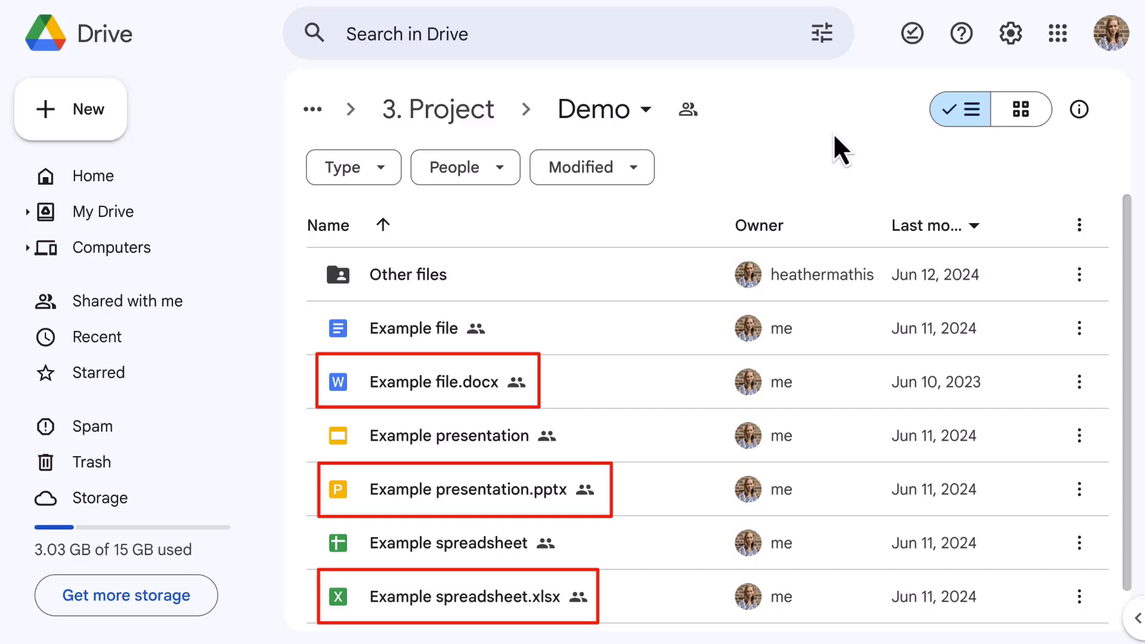
Step: Open Example file.docx in Google Docs and type 'Example' on its page
click(420, 388)
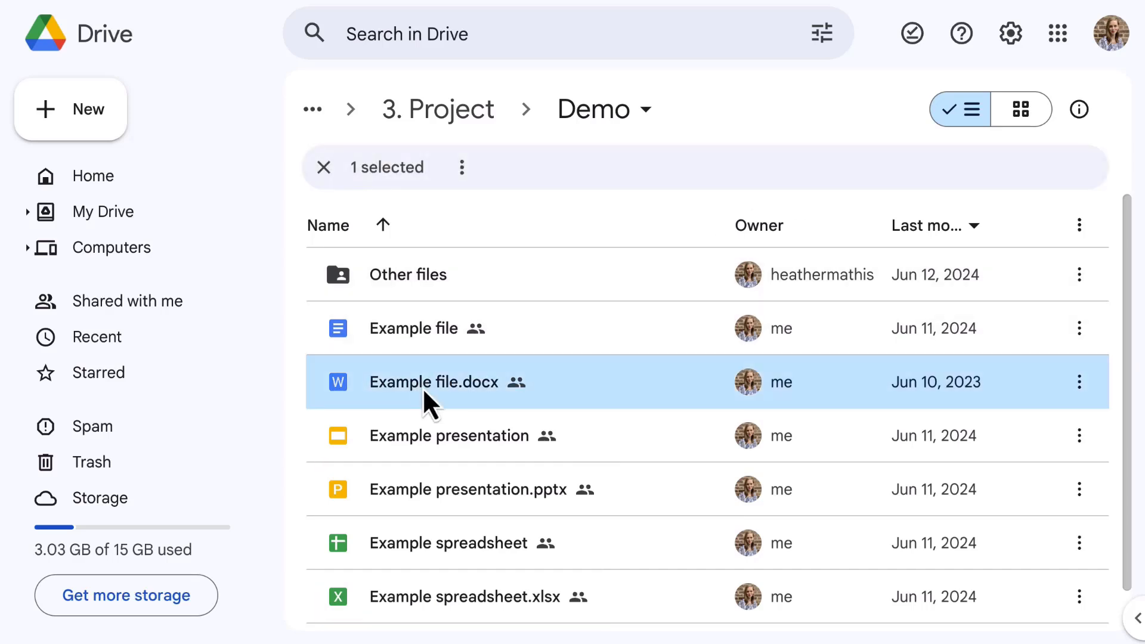
double_click(422, 387)
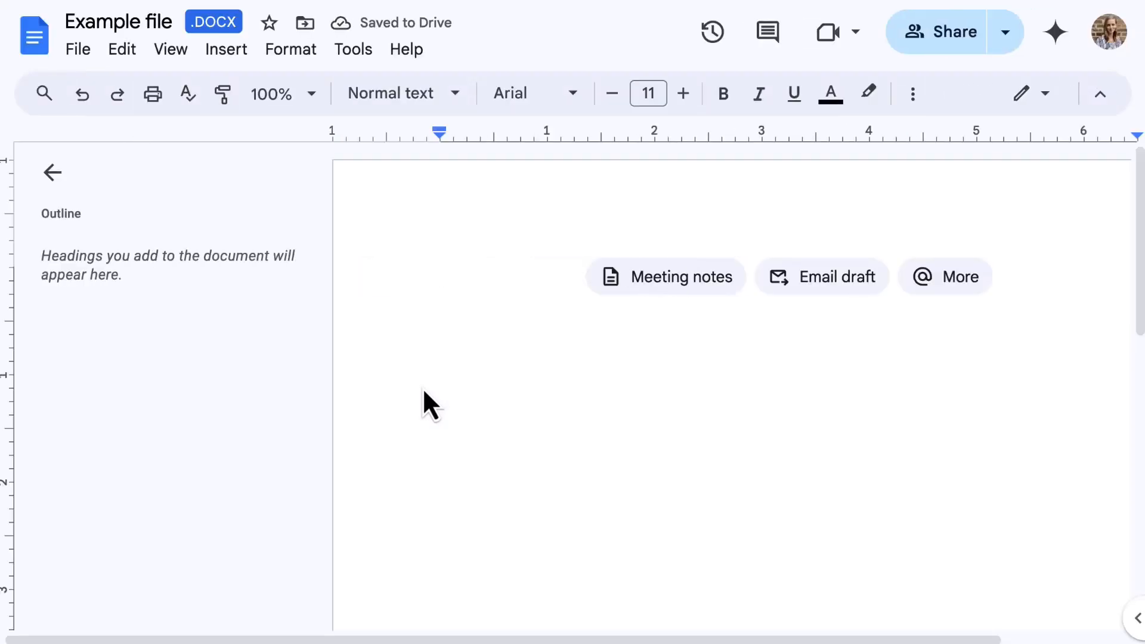
text(Example)
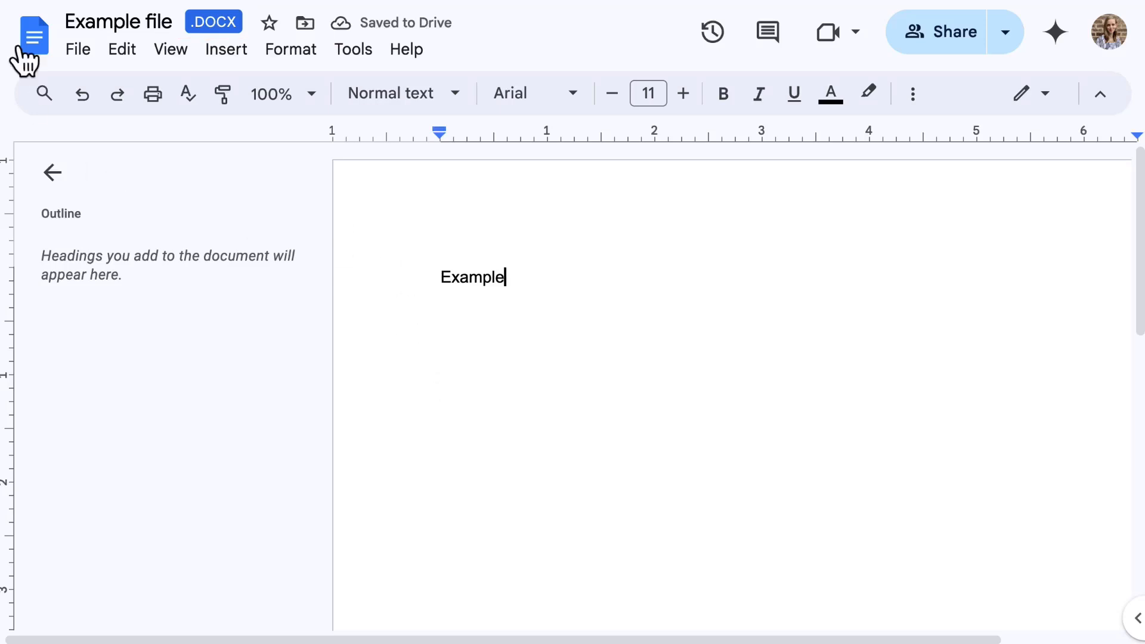
Step: Save Example file as a Google Doc and add 'now that it is a Google Doc!' after Example
click(78, 50)
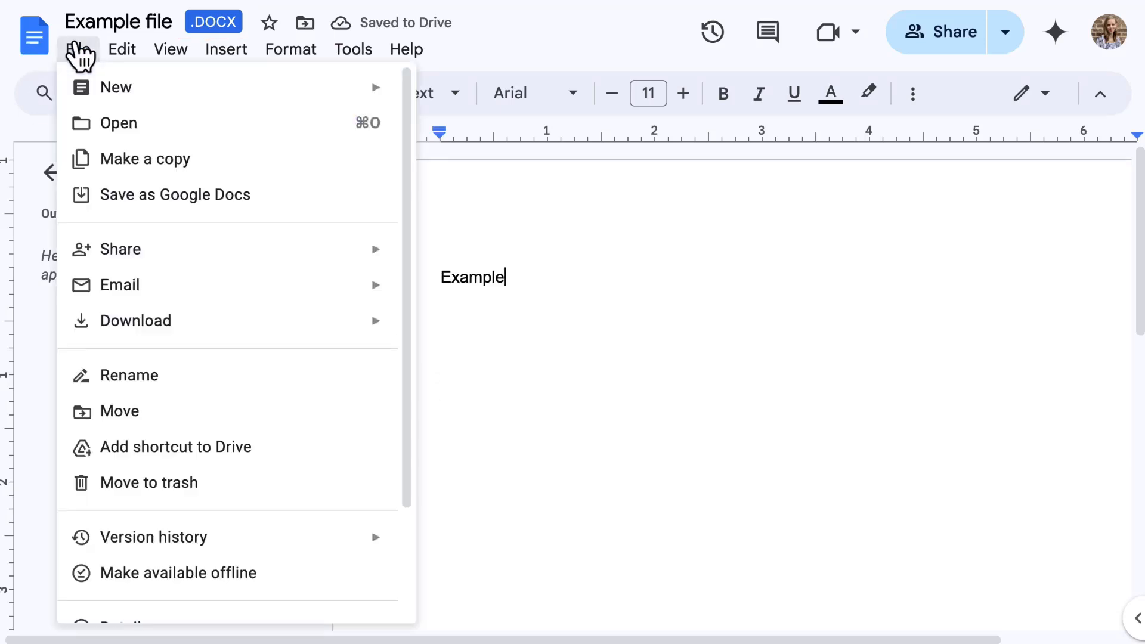
click(219, 200)
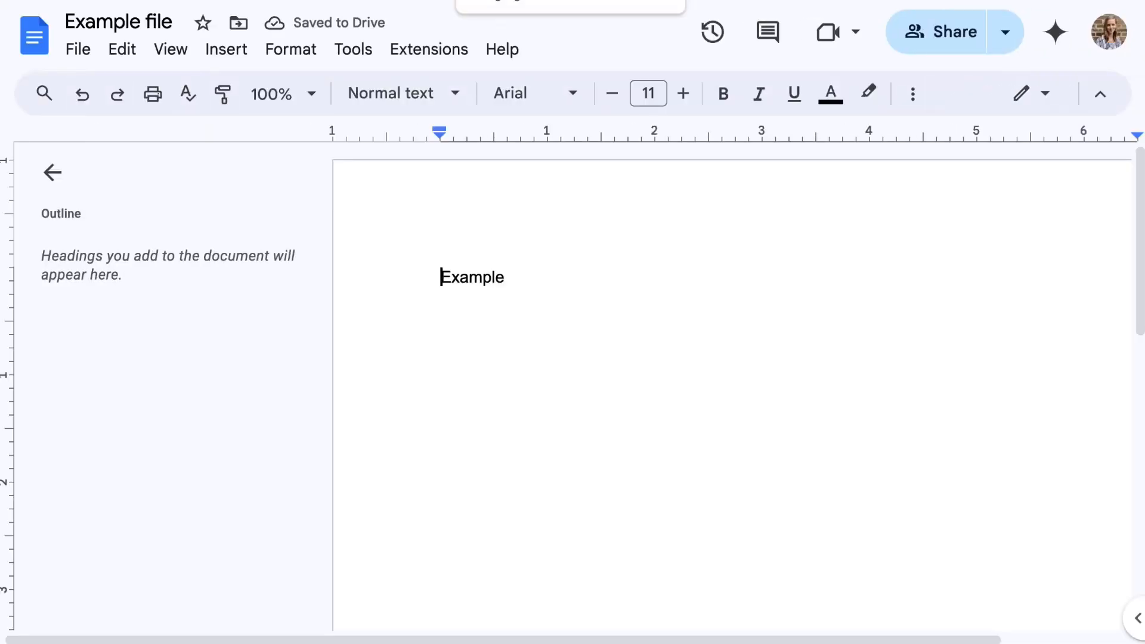
click(574, 278)
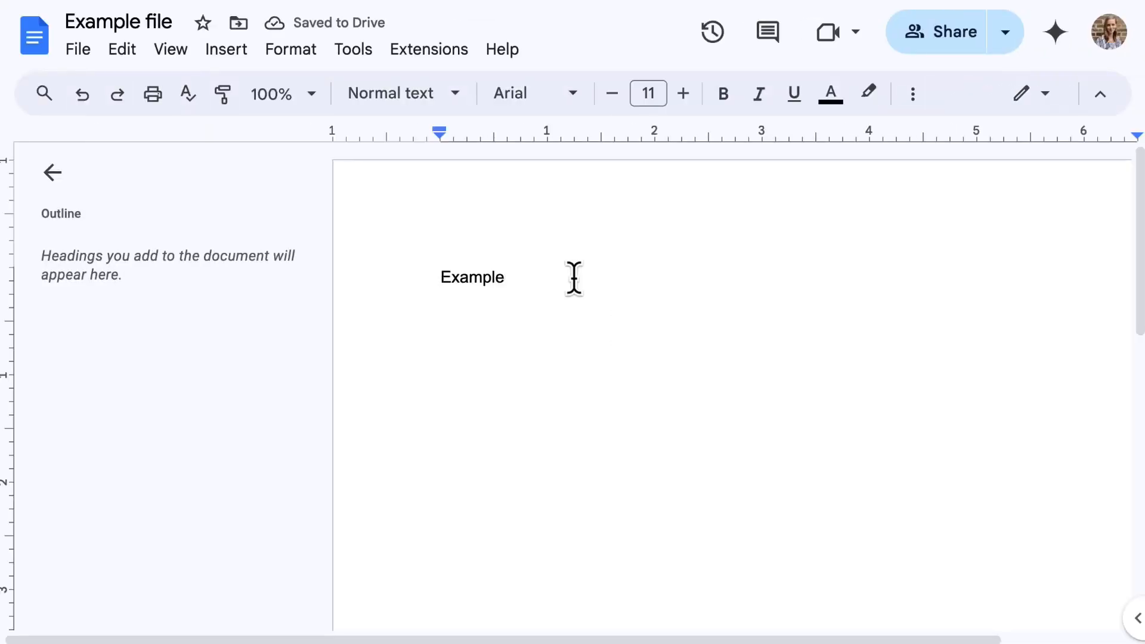
text(now that it is a Goo)
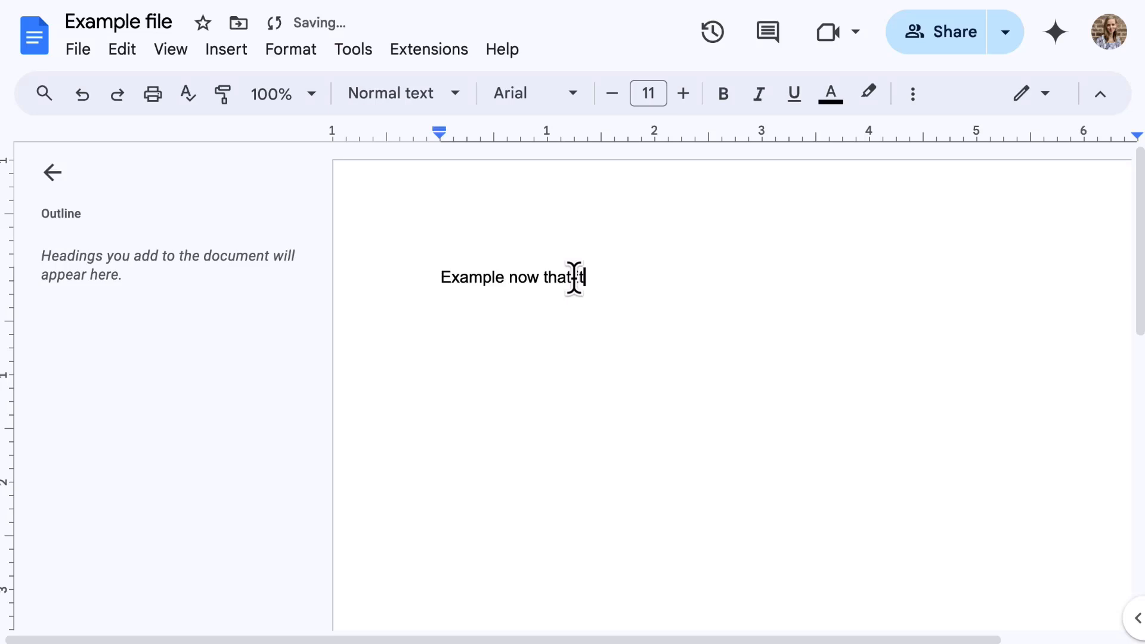
text(gle Doc!)
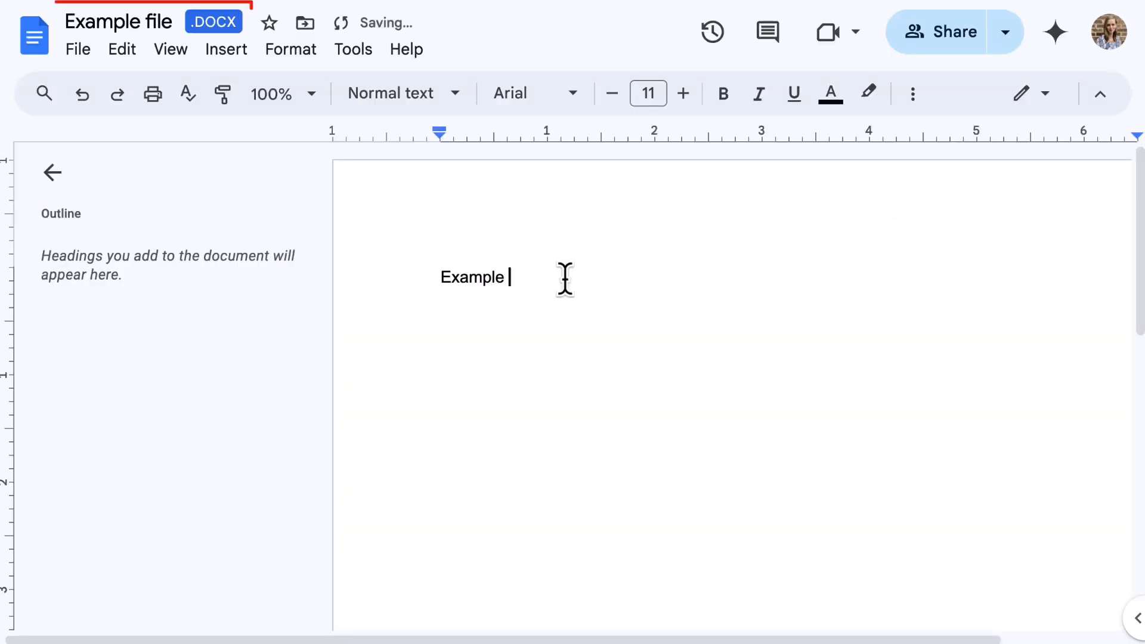
text(that is a)
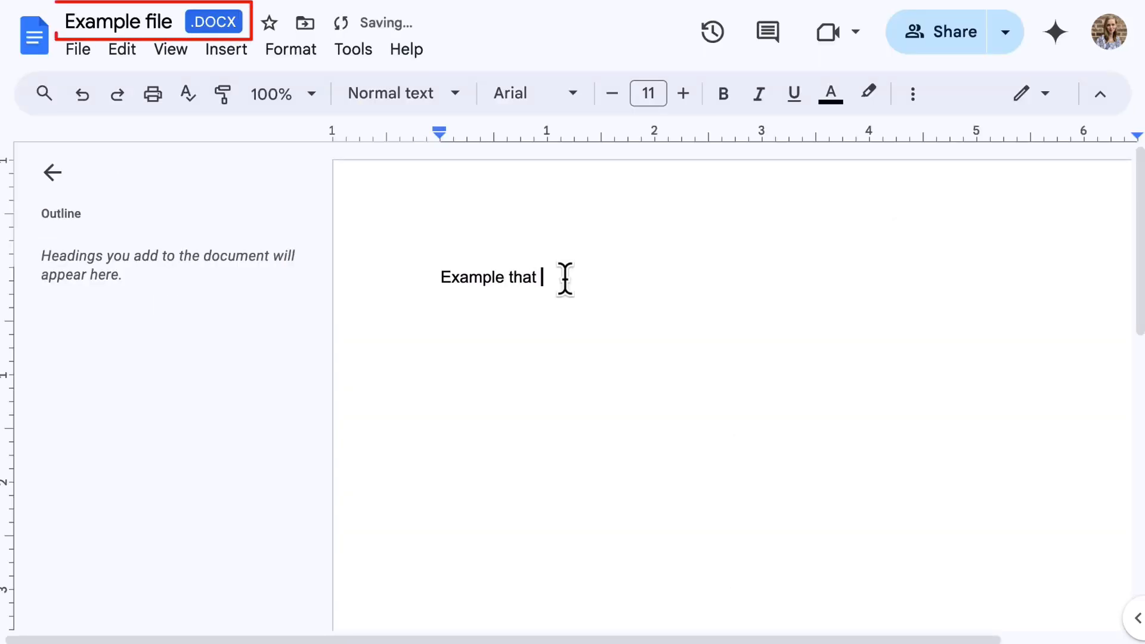
text(ifferent)
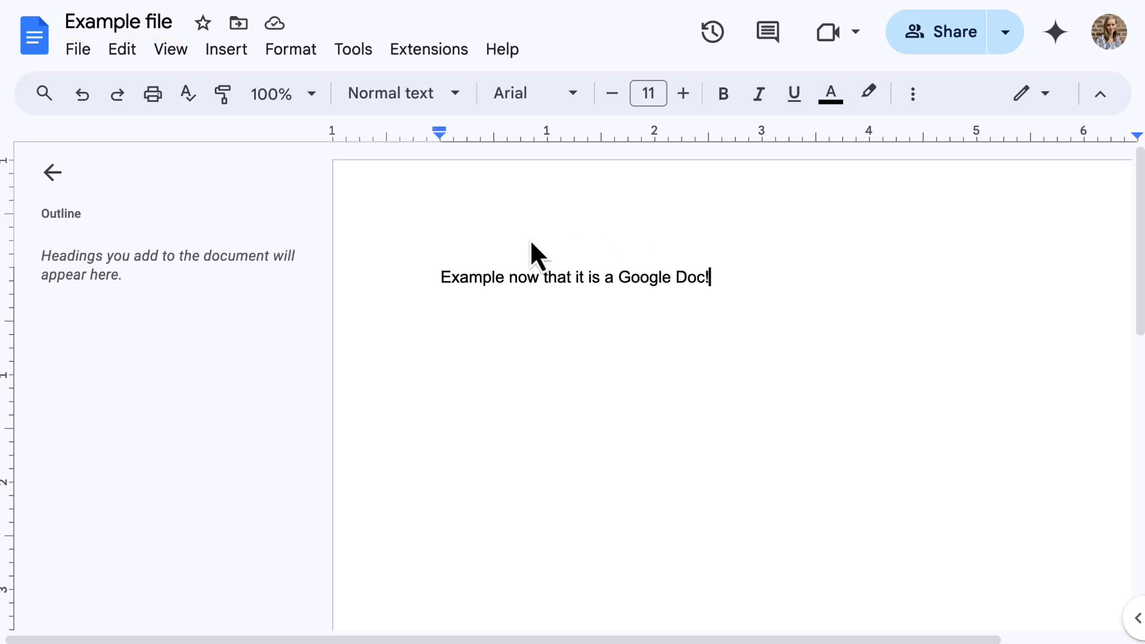
Step: Rename the converted Google Doc to 'Example file - CURRENT'
click(179, 22)
text(-)
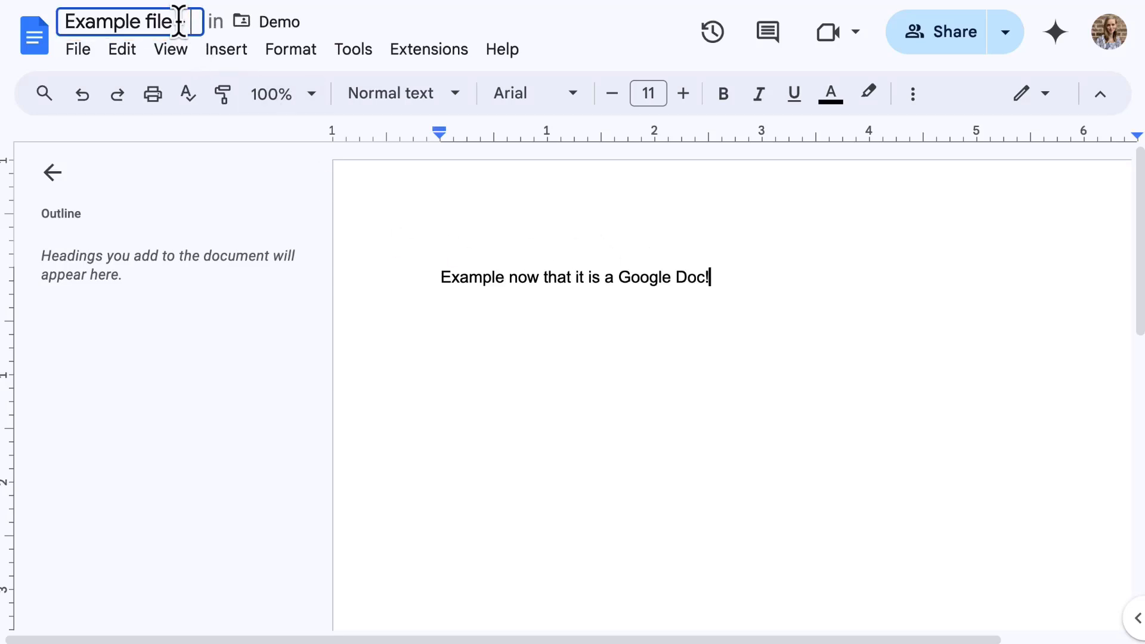
text( CURRENT)
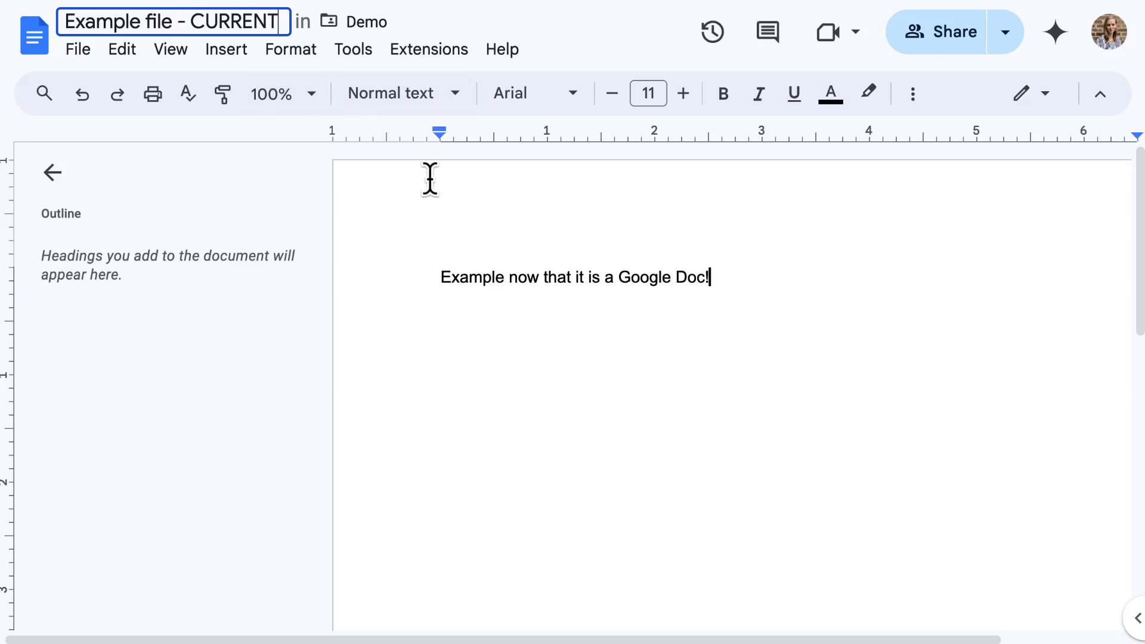
click(437, 168)
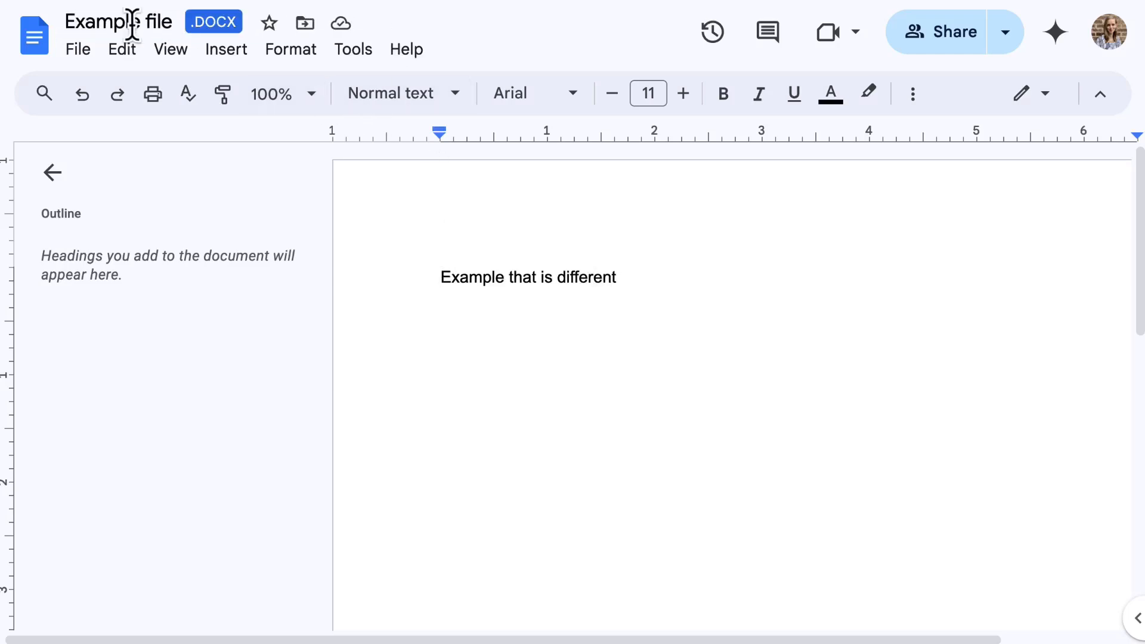
Step: Rename the Word version to 'Example file - ORIGINAL'
click(145, 22)
text(- O)
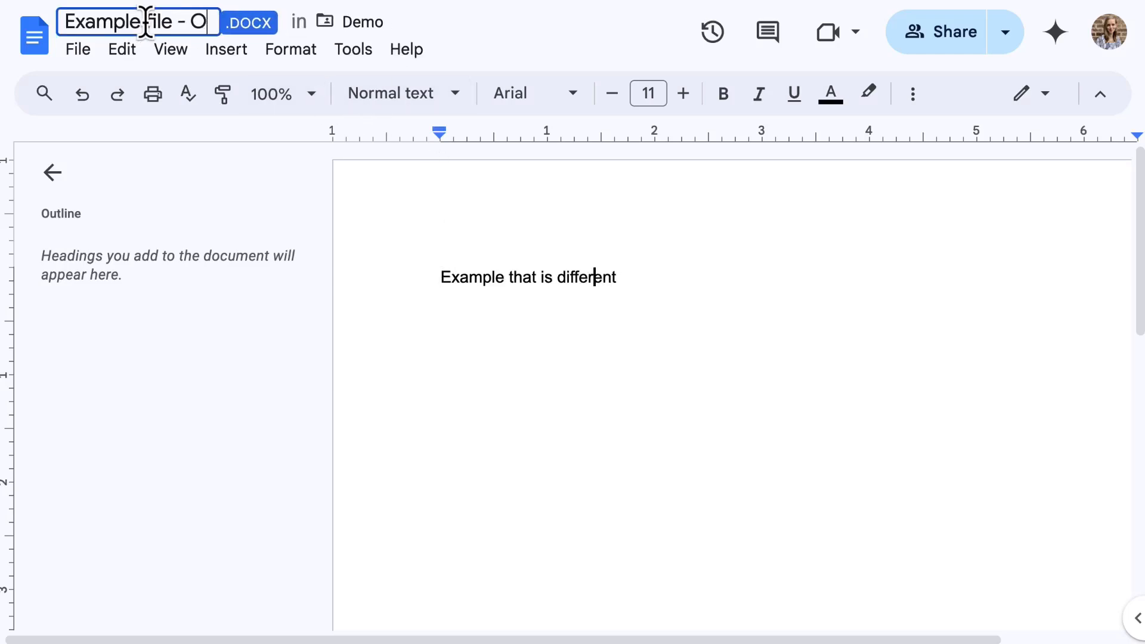
text(RIGINAL)
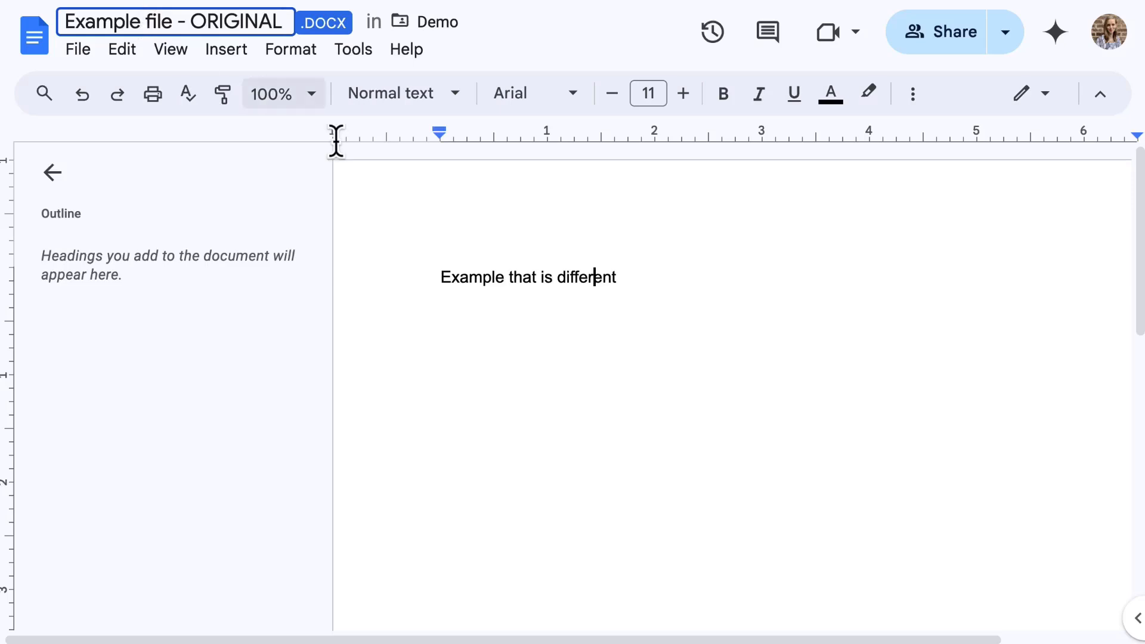
click(448, 215)
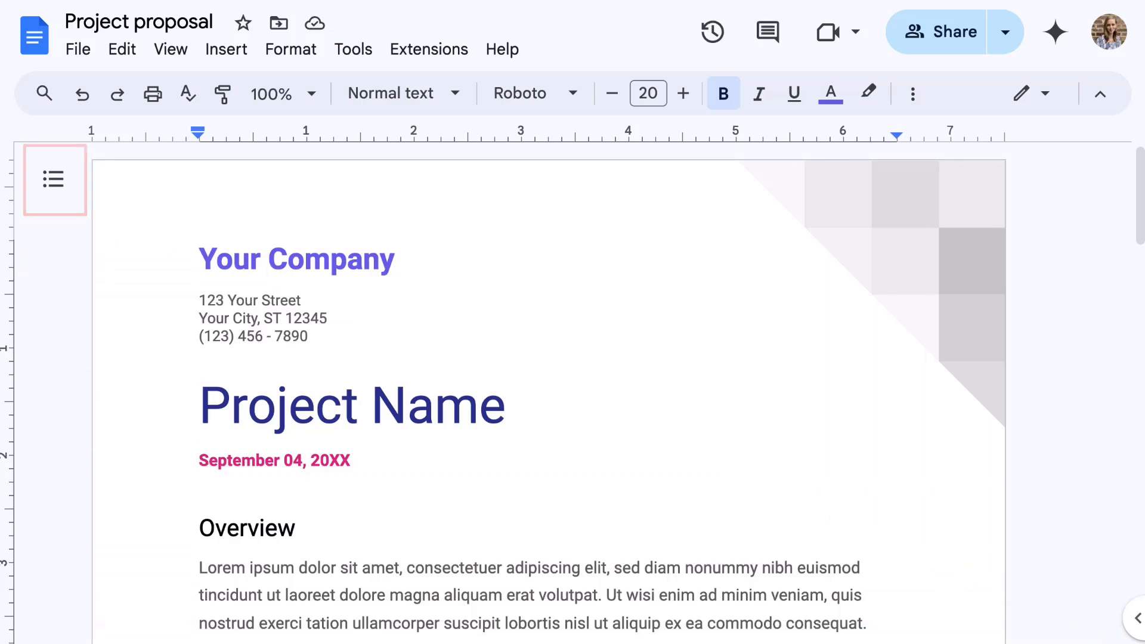
Step: Show the Project proposal's heading outline and look at the editing options for Your Company
click(57, 182)
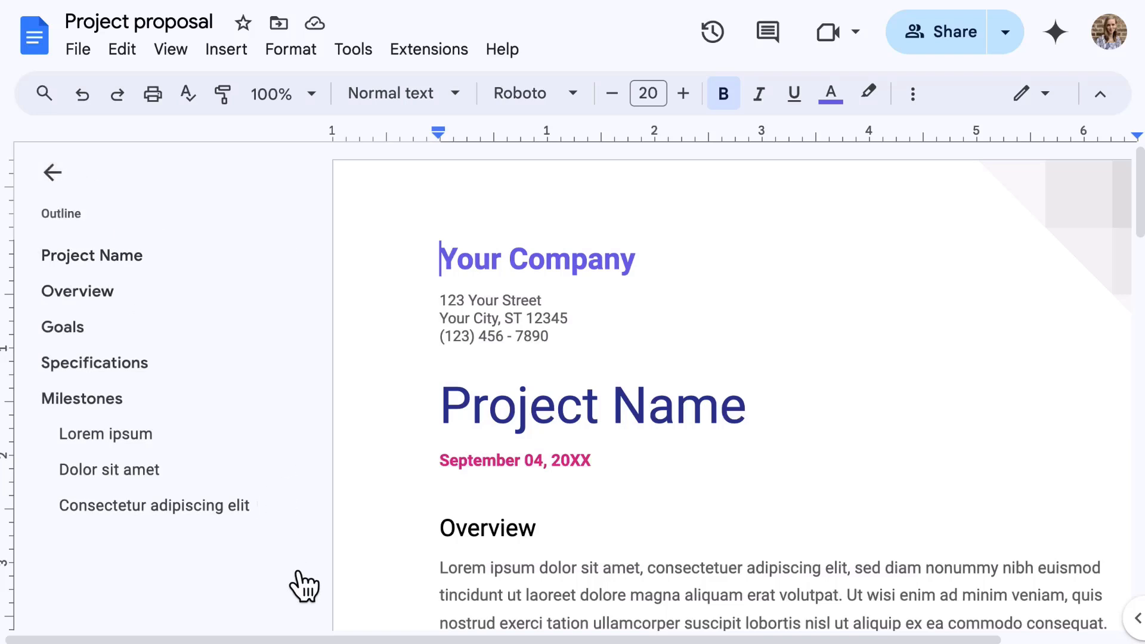
click(52, 176)
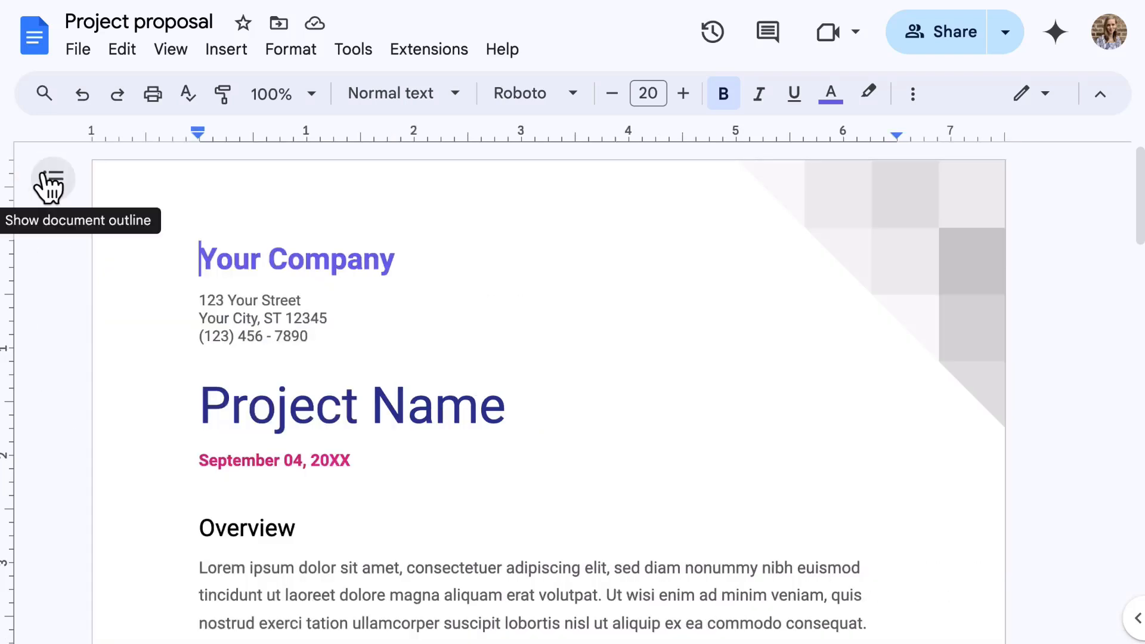
click(48, 179)
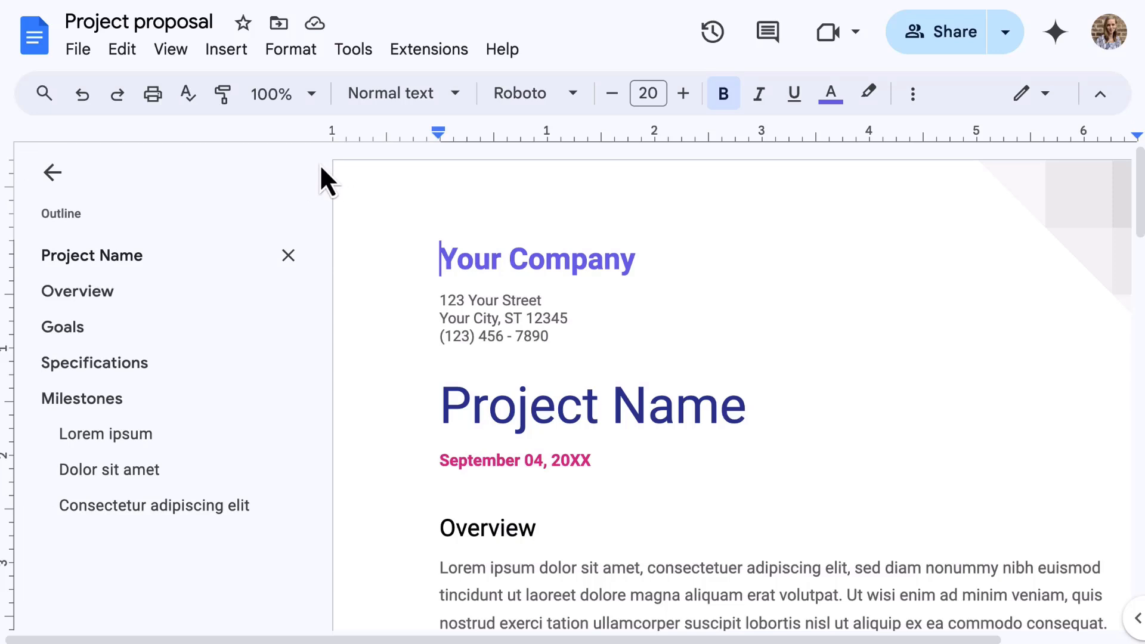
right_click(551, 255)
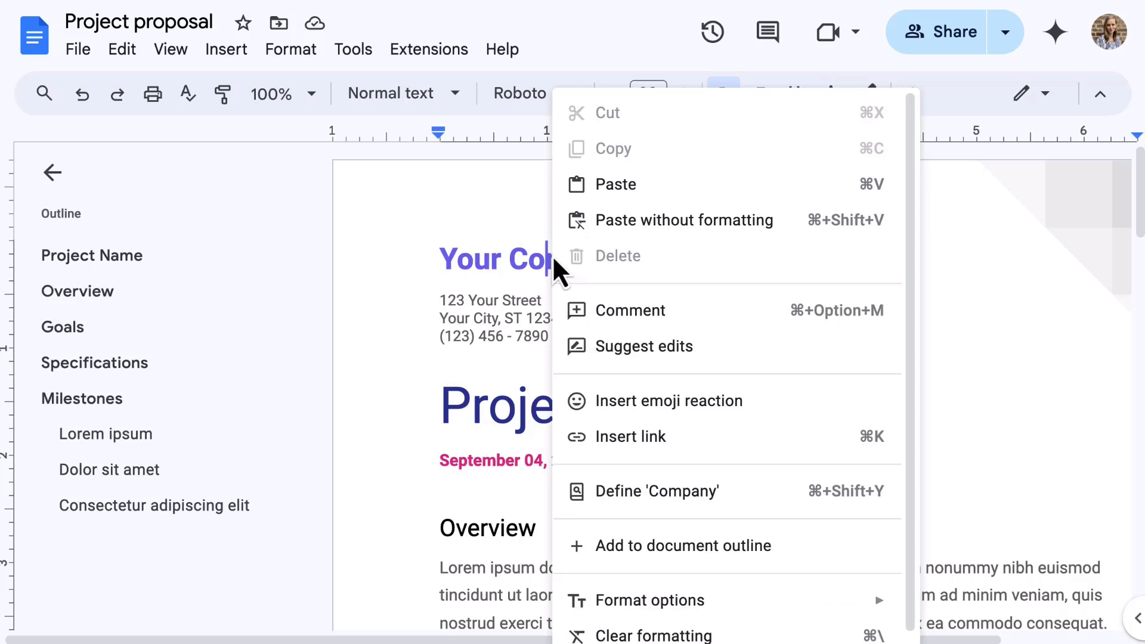
click(481, 409)
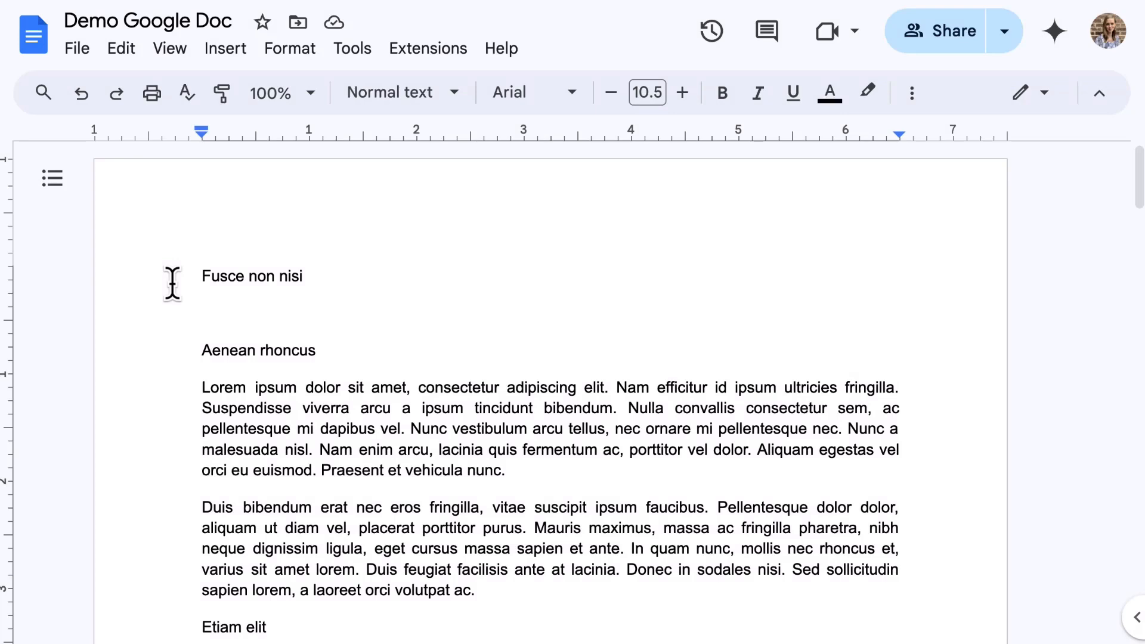
scroll(172, 283, down, 8)
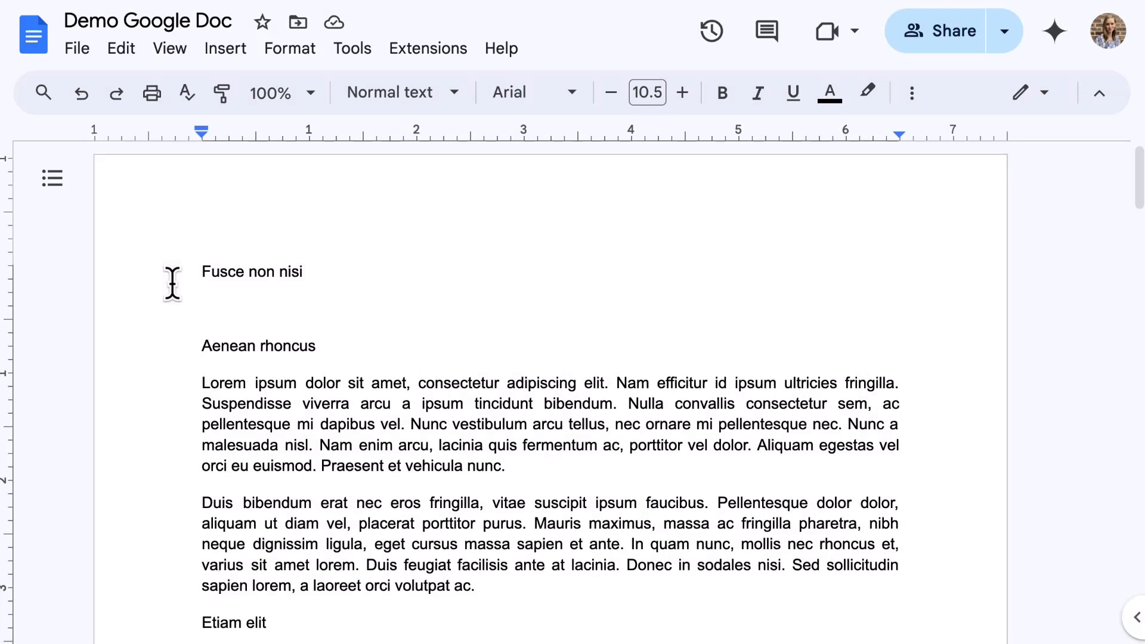
scroll(172, 283, down, 3)
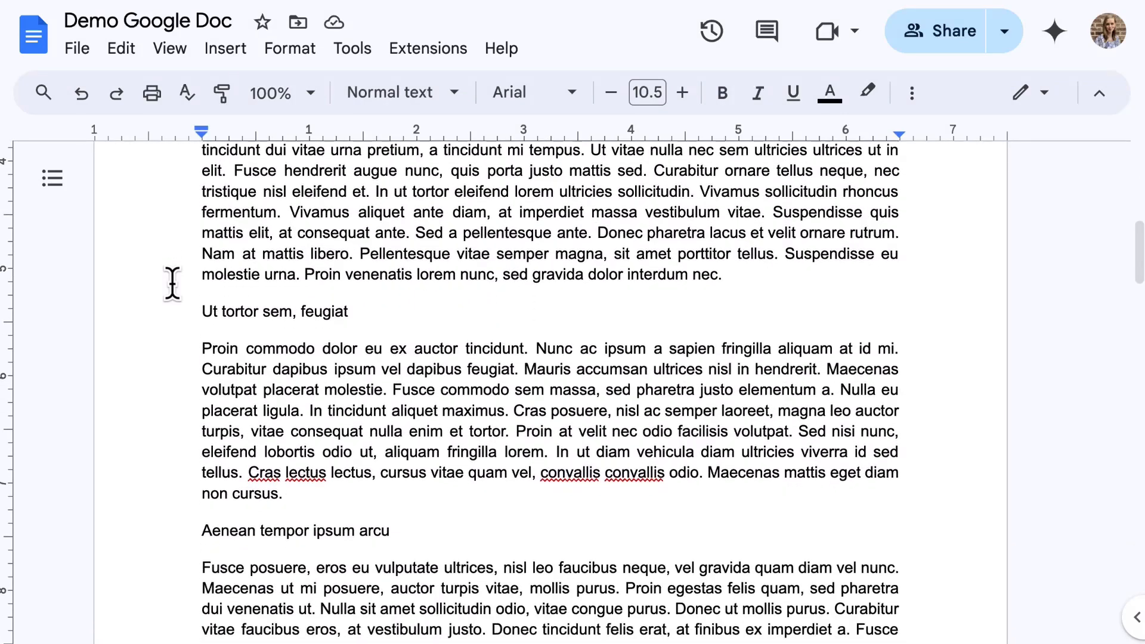
scroll(172, 283, up, 11)
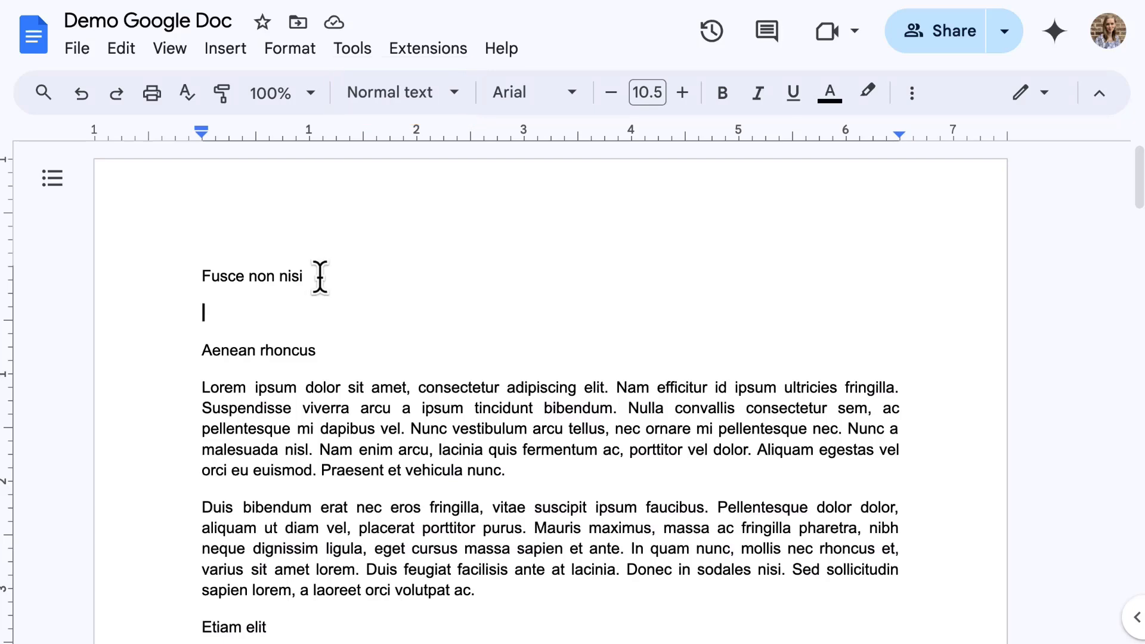
Step: Make 'Fusce non nisi' the document Title
drag(319, 276, 192, 273)
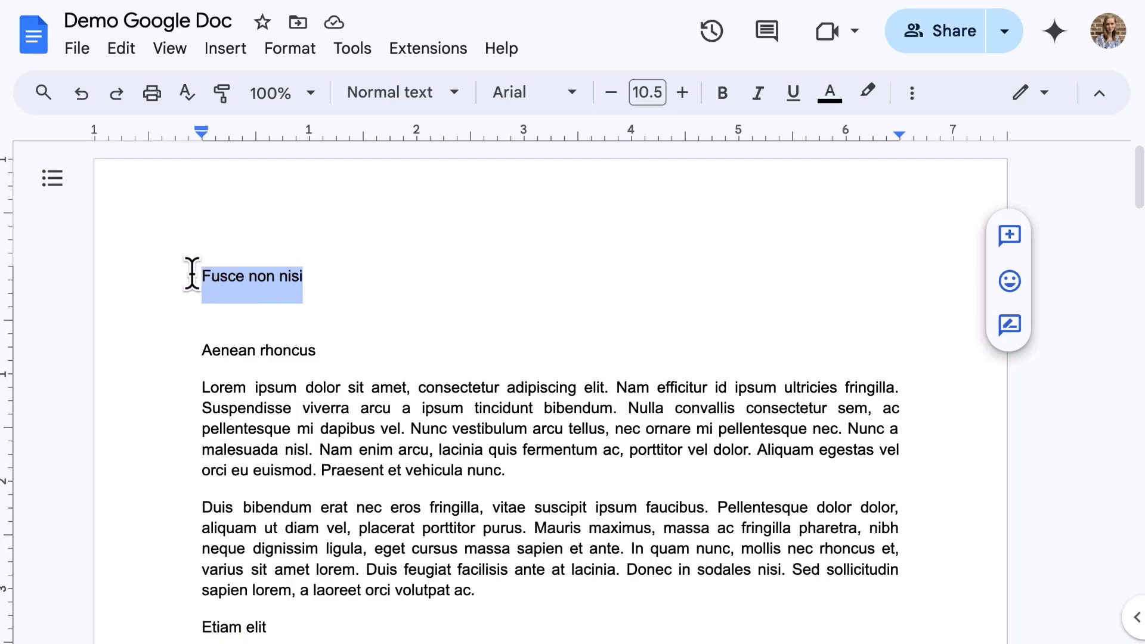
click(457, 98)
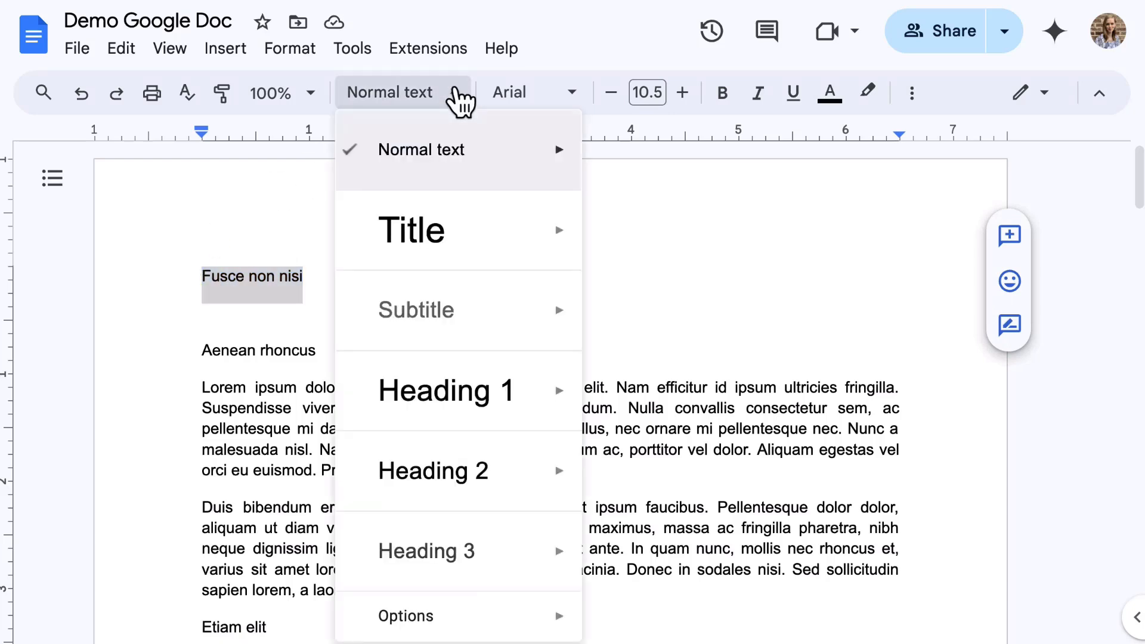
click(456, 241)
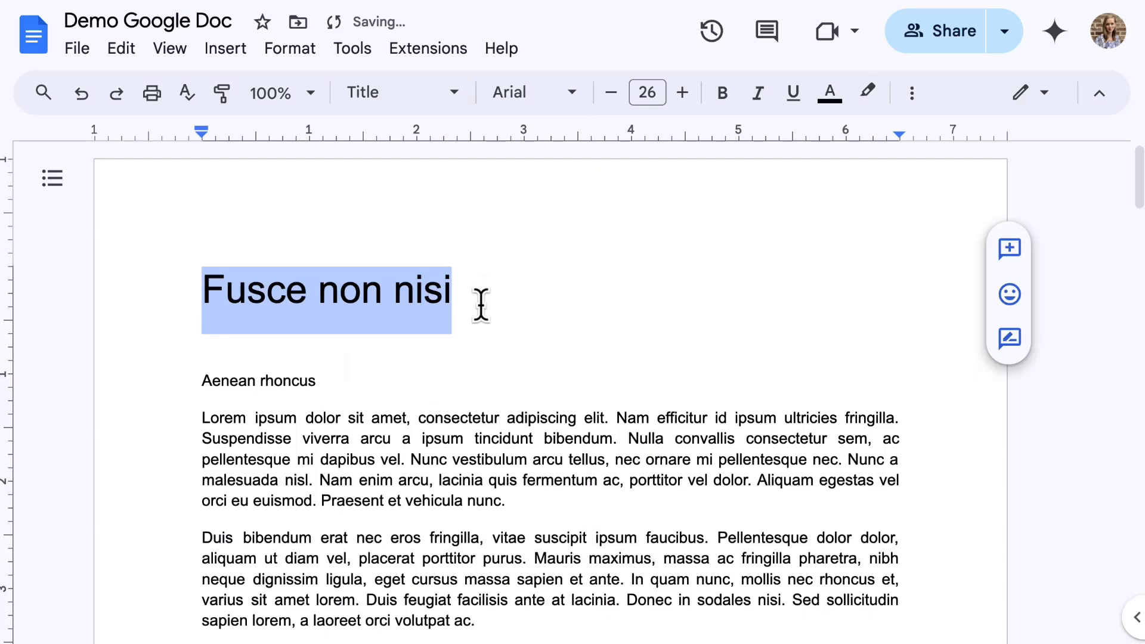
click(196, 382)
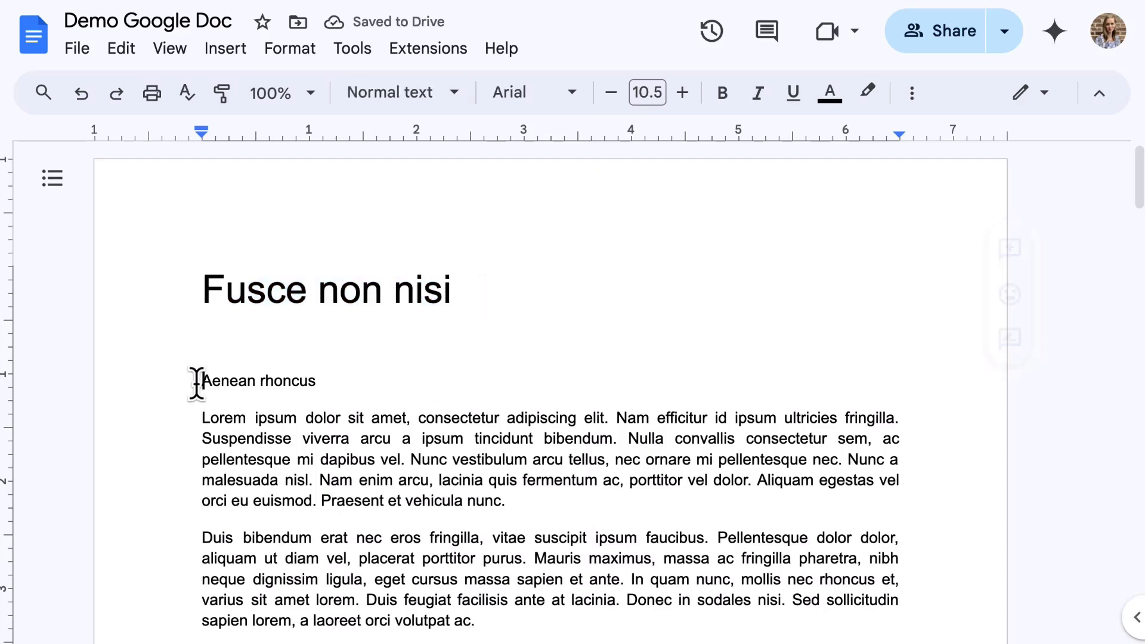
Step: Make 'Aenean rhoncus' and 'Etiam elit' Heading 1
scroll(197, 382, down, 3)
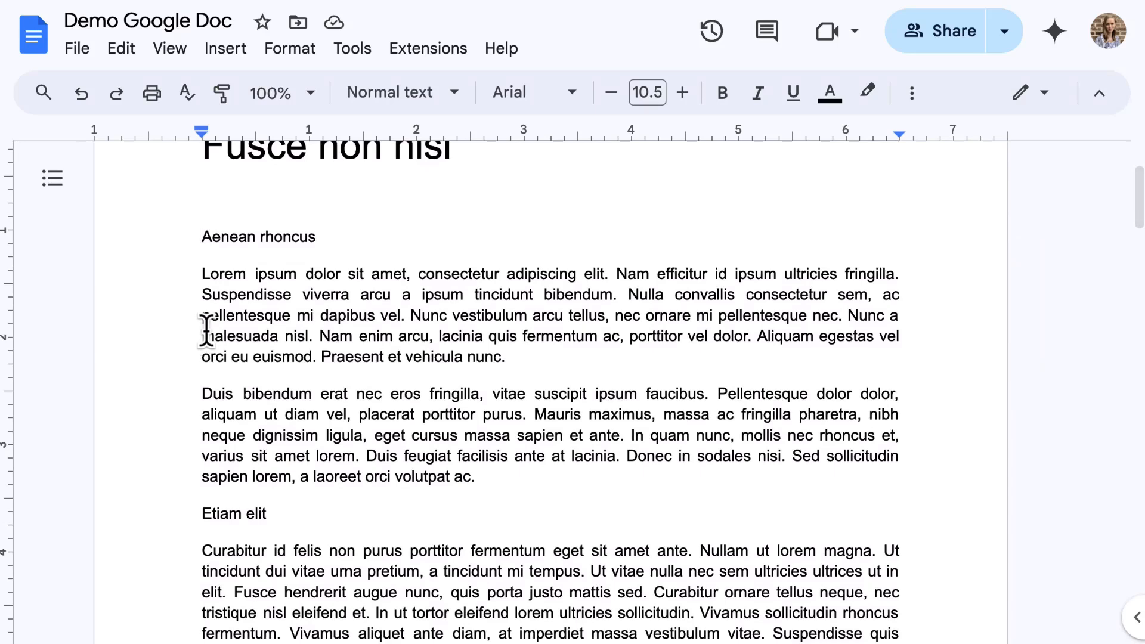
drag(195, 238, 314, 243)
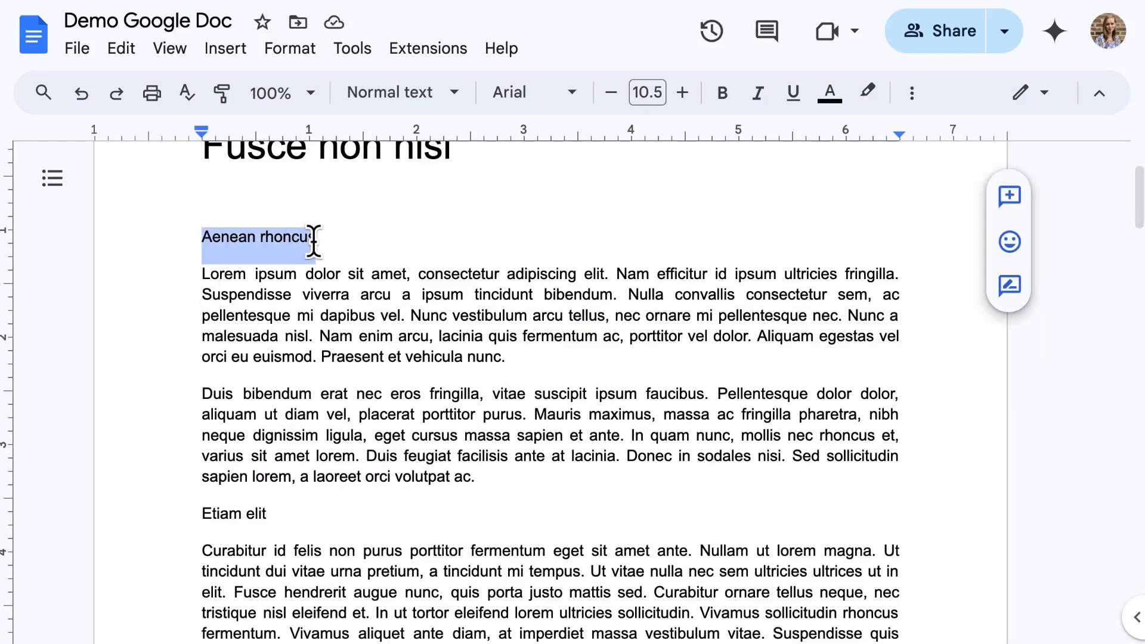
click(453, 95)
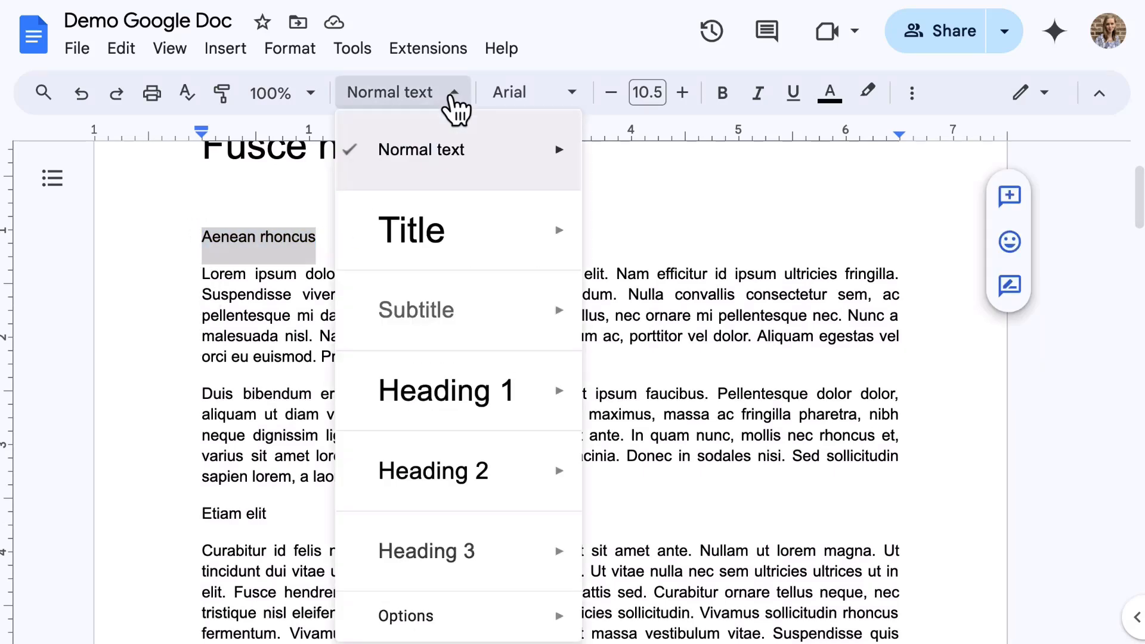
click(456, 387)
scroll(455, 386, down, 2)
drag(199, 416, 269, 417)
click(403, 94)
click(422, 390)
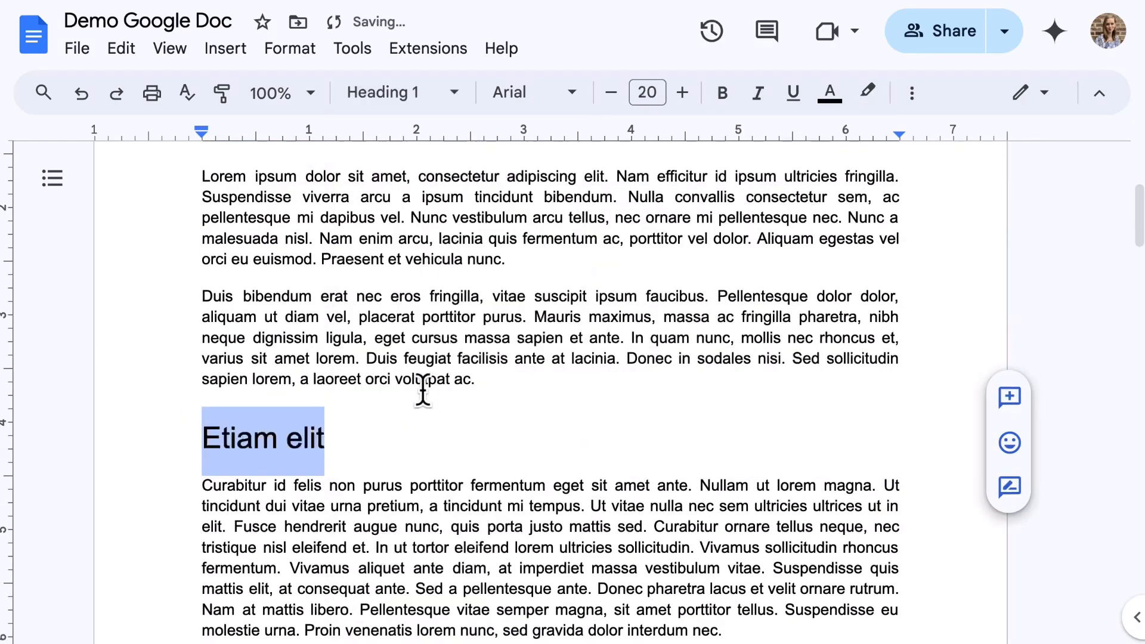
Step: Make 'Integer vitae' and 'Integer vitae gravida' Heading 1
scroll(423, 391, down, 20)
scroll(422, 391, down, 3)
drag(201, 357, 287, 357)
click(400, 94)
click(429, 377)
scroll(417, 393, down, 10)
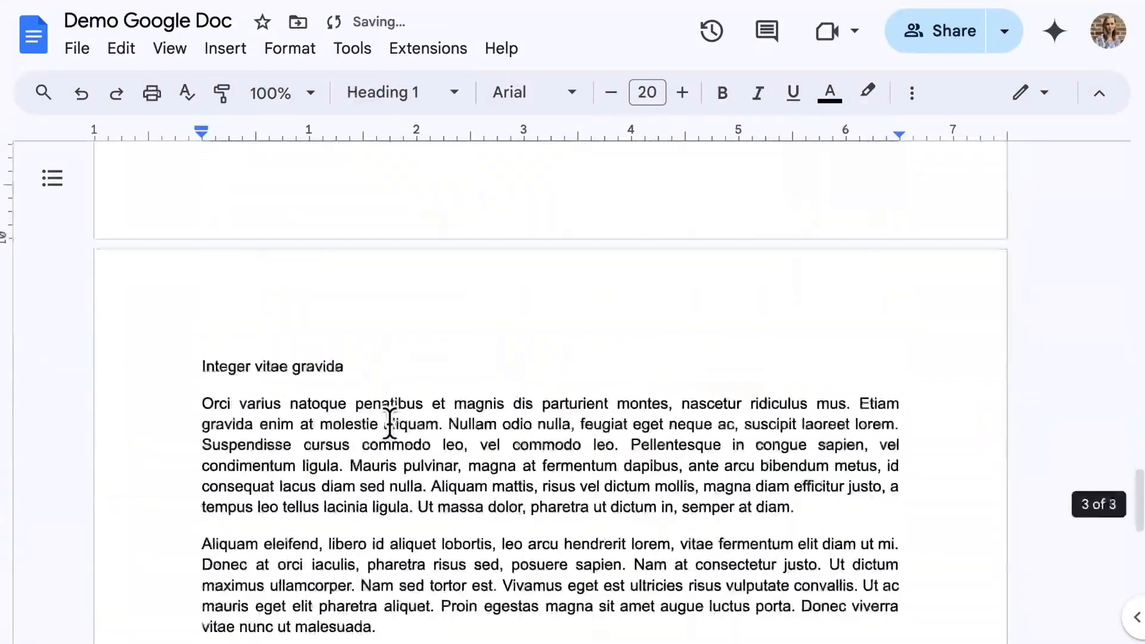
drag(202, 366, 344, 366)
click(399, 94)
click(421, 384)
scroll(419, 427, up, 20)
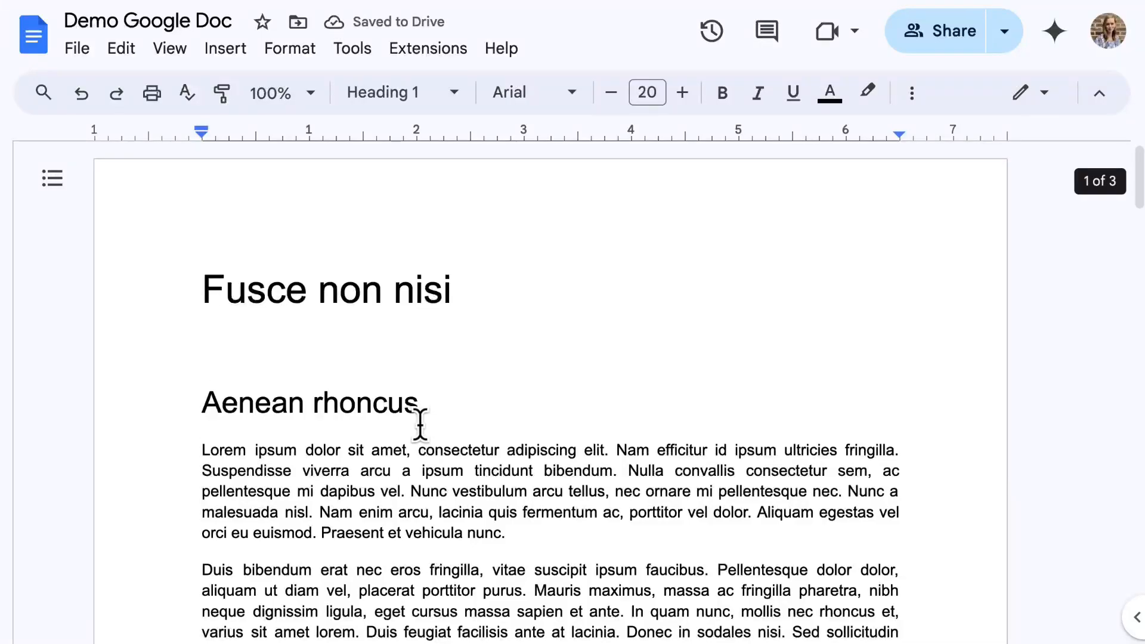
Step: Make 'Ut tortor sem, feugiat' a Heading 2
scroll(492, 403, down, 9)
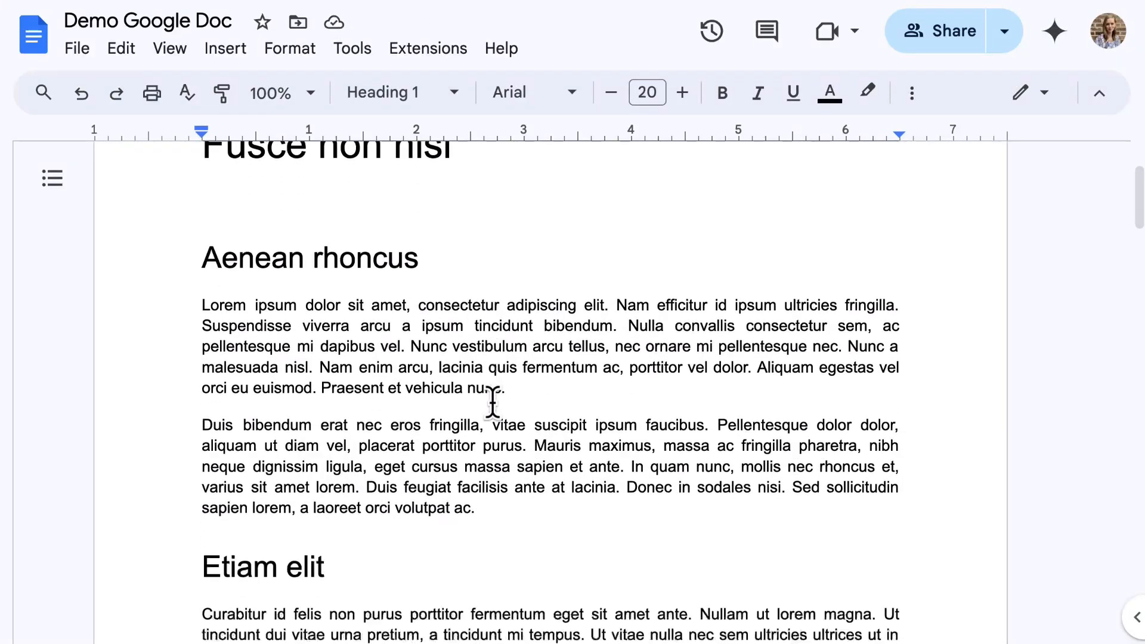
scroll(493, 402, down, 2)
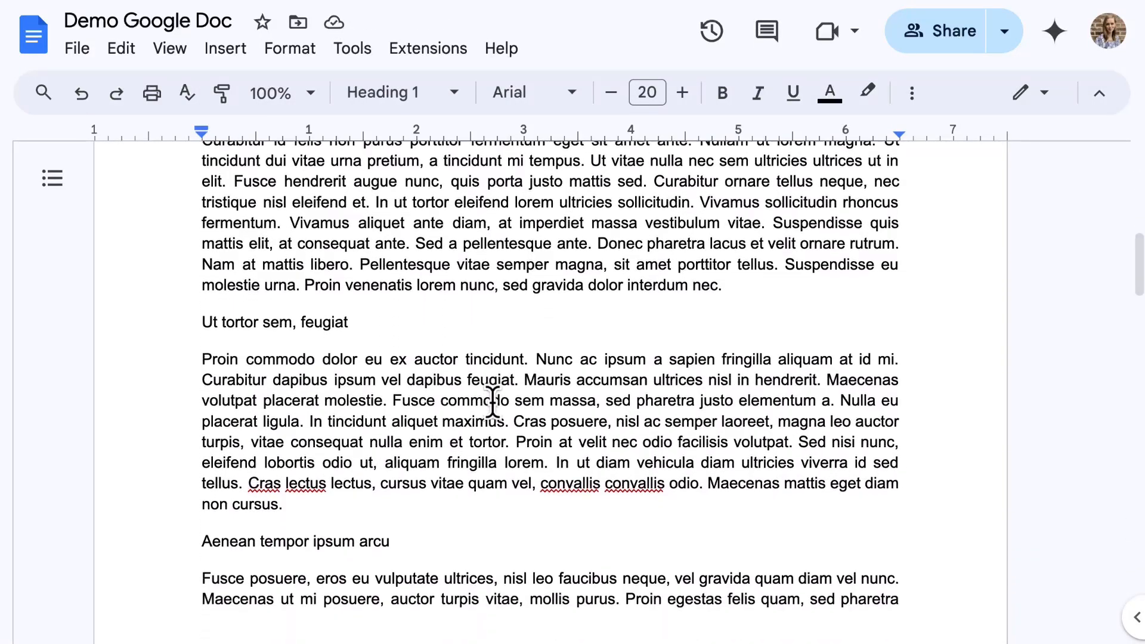
triple_click(202, 312)
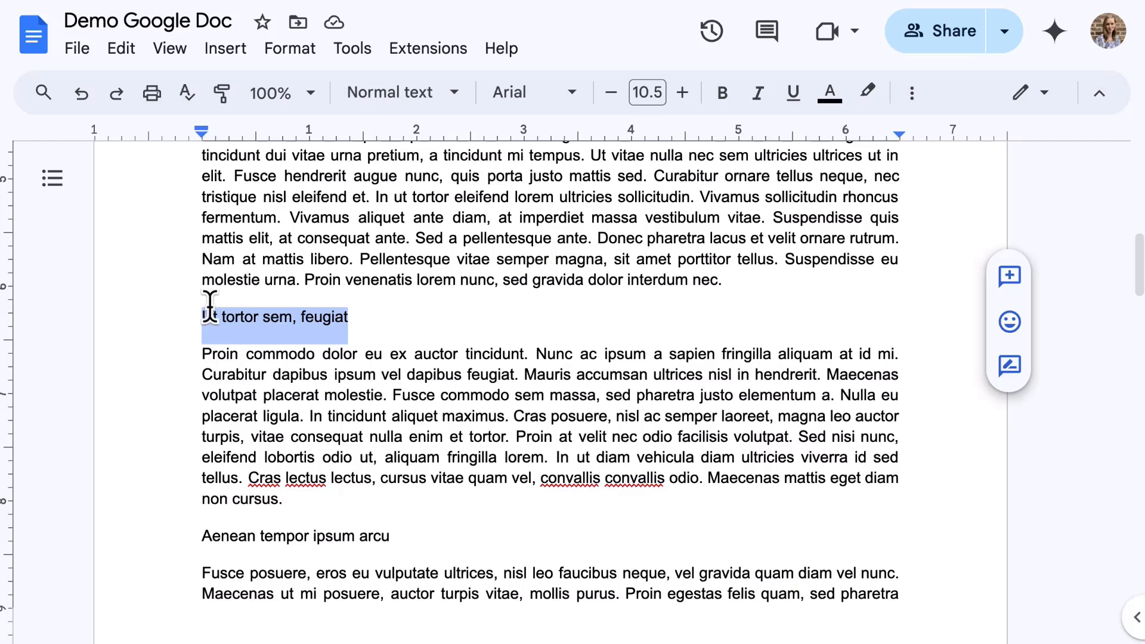
click(378, 92)
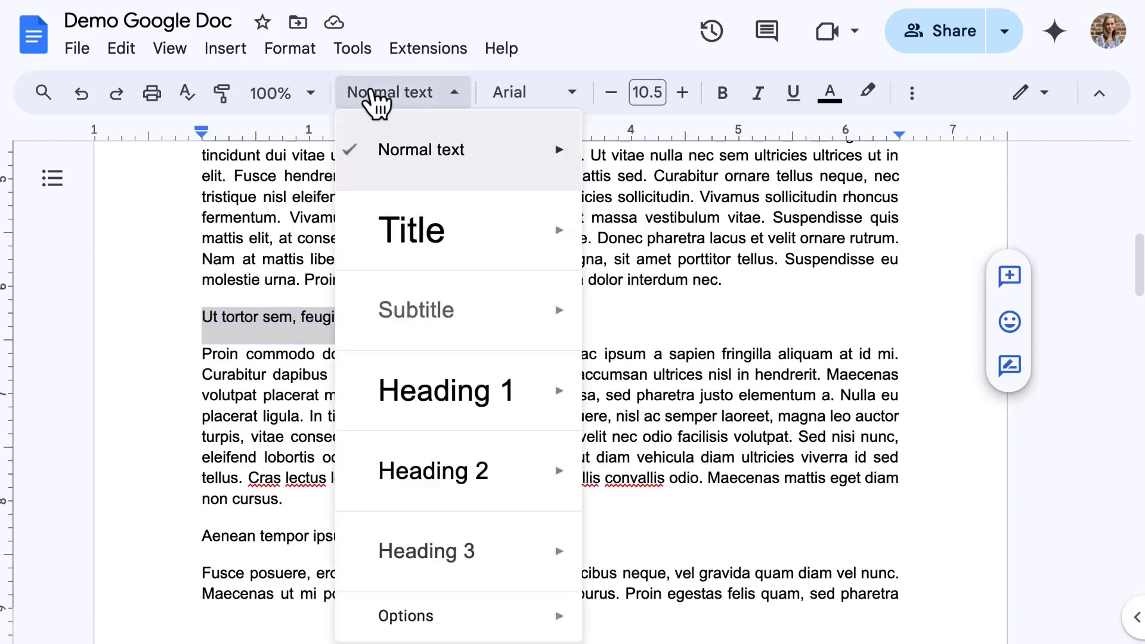
mouse_move(457, 490)
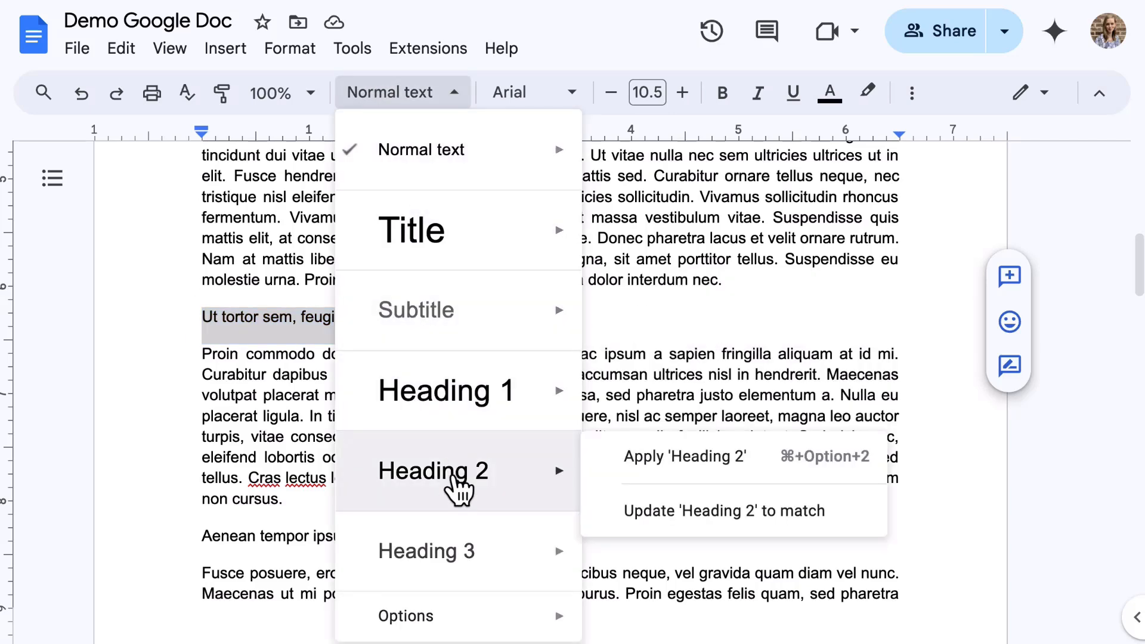
click(458, 490)
Step: Make 'Aenean tempor ipsum arcu' and 'Pellentesque placerat accumsan ligula' Heading 2
scroll(469, 383, down, 4)
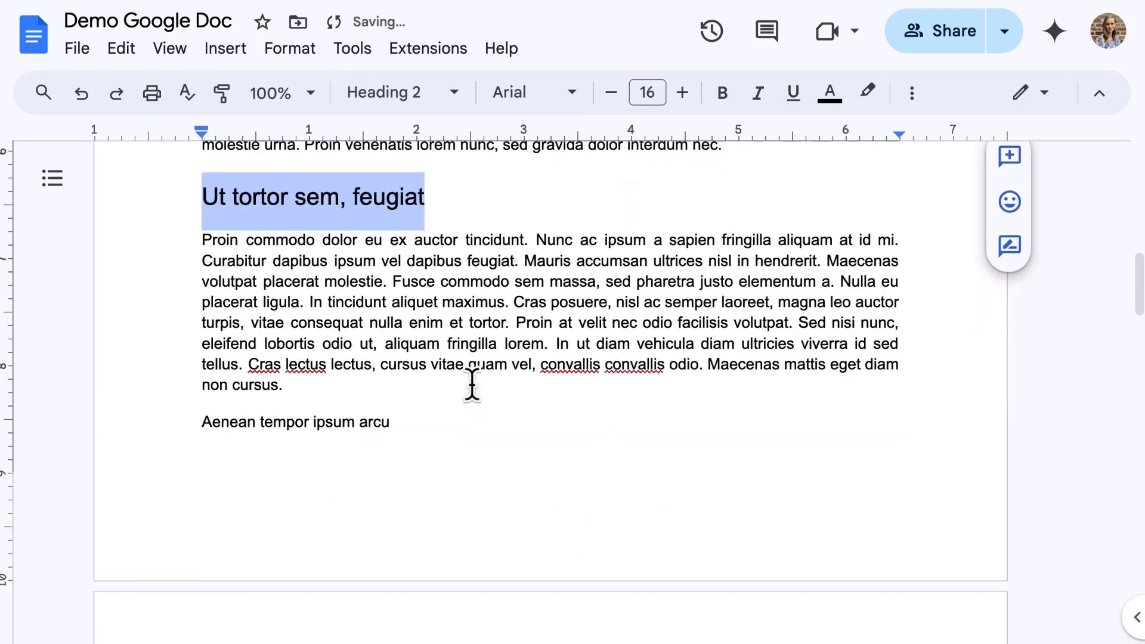
triple_click(197, 424)
click(393, 93)
click(435, 470)
scroll(454, 391, down, 10)
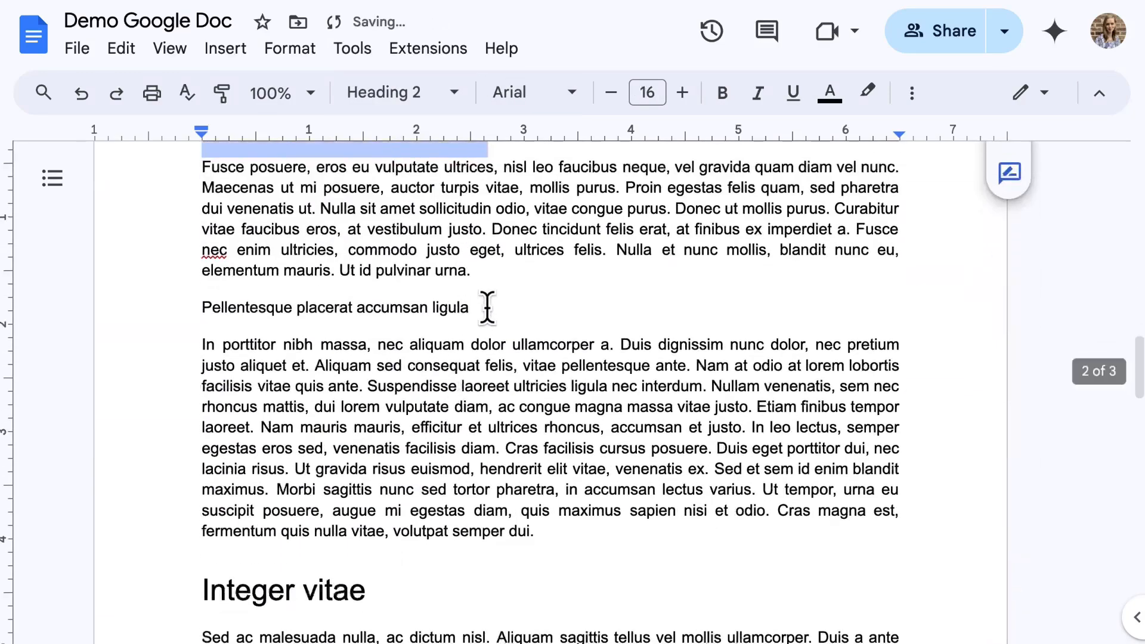
triple_click(471, 308)
click(392, 113)
click(477, 471)
click(672, 322)
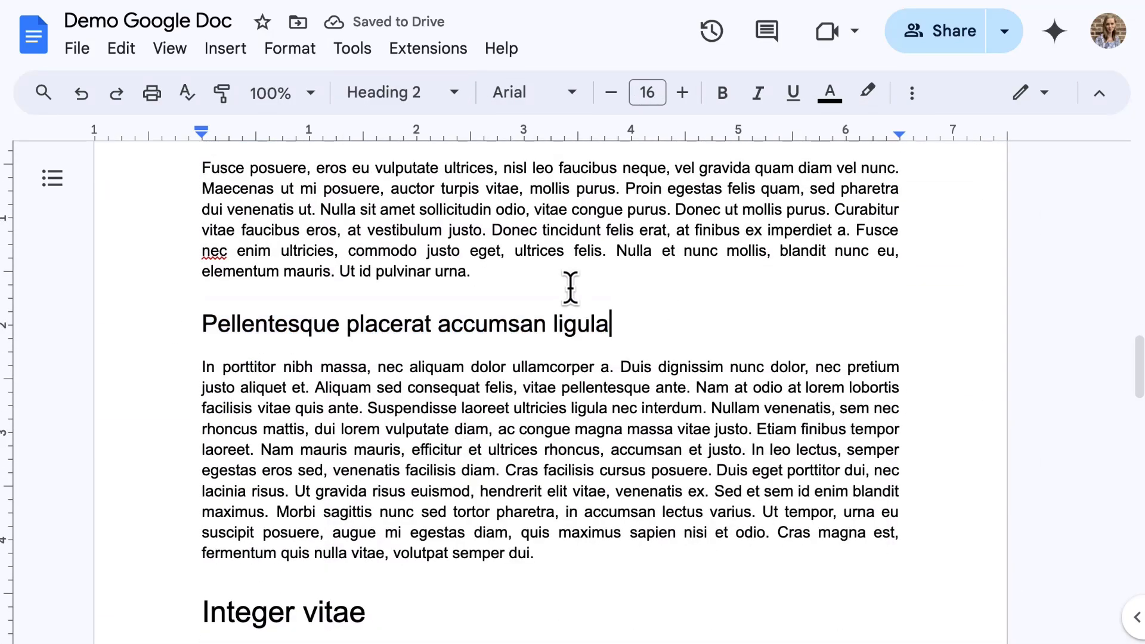
scroll(573, 288, up, 15)
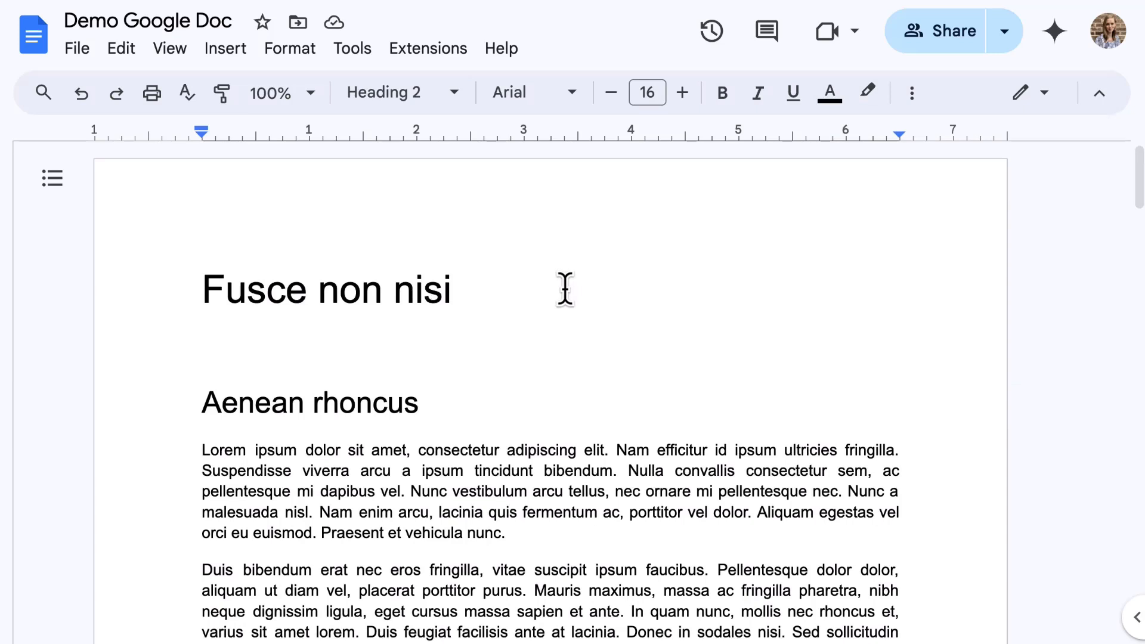
click(39, 182)
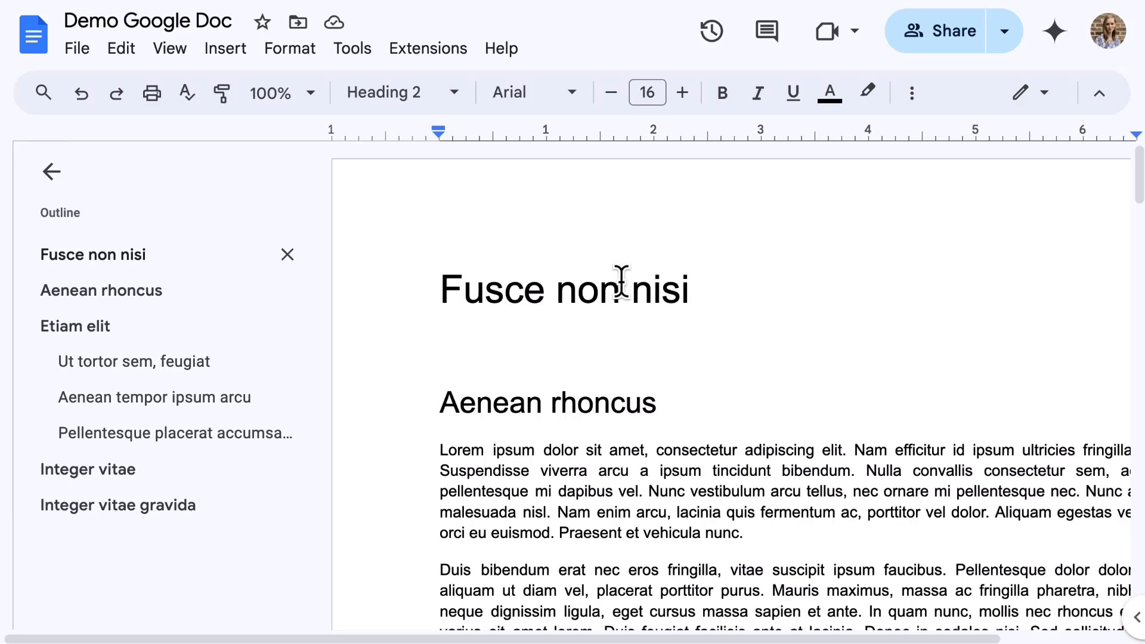
scroll(621, 281, down, 1)
scroll(621, 281, up, 1)
click(51, 177)
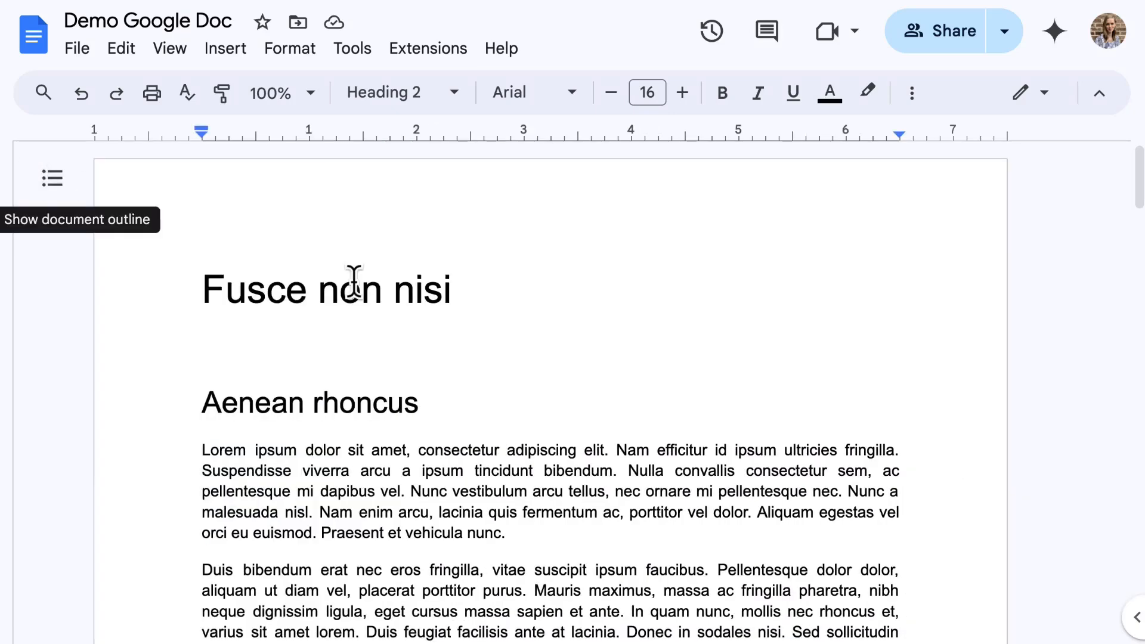
Step: Make the Aenean rhoncus heading bold, cornflower blue and Impact font
triple_click(287, 404)
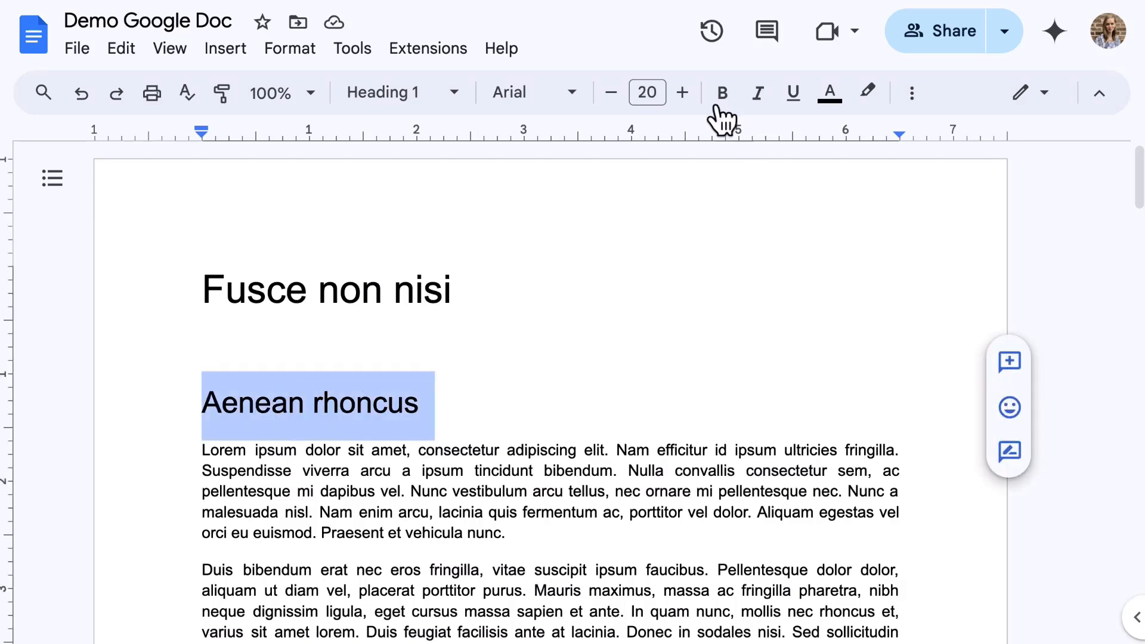
click(721, 96)
click(831, 98)
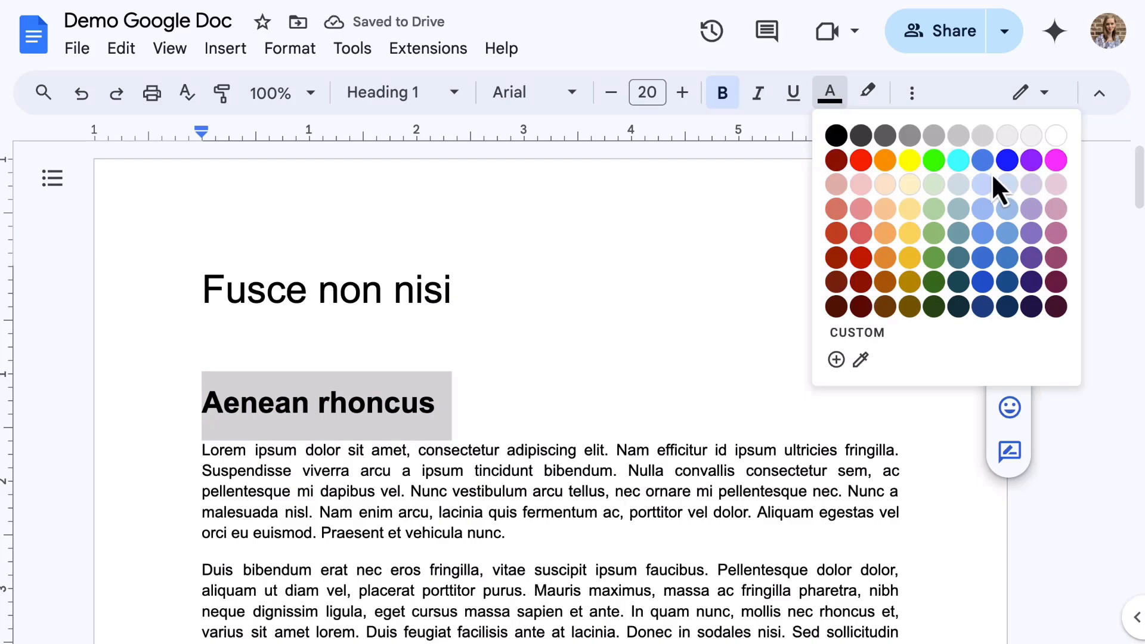
click(982, 160)
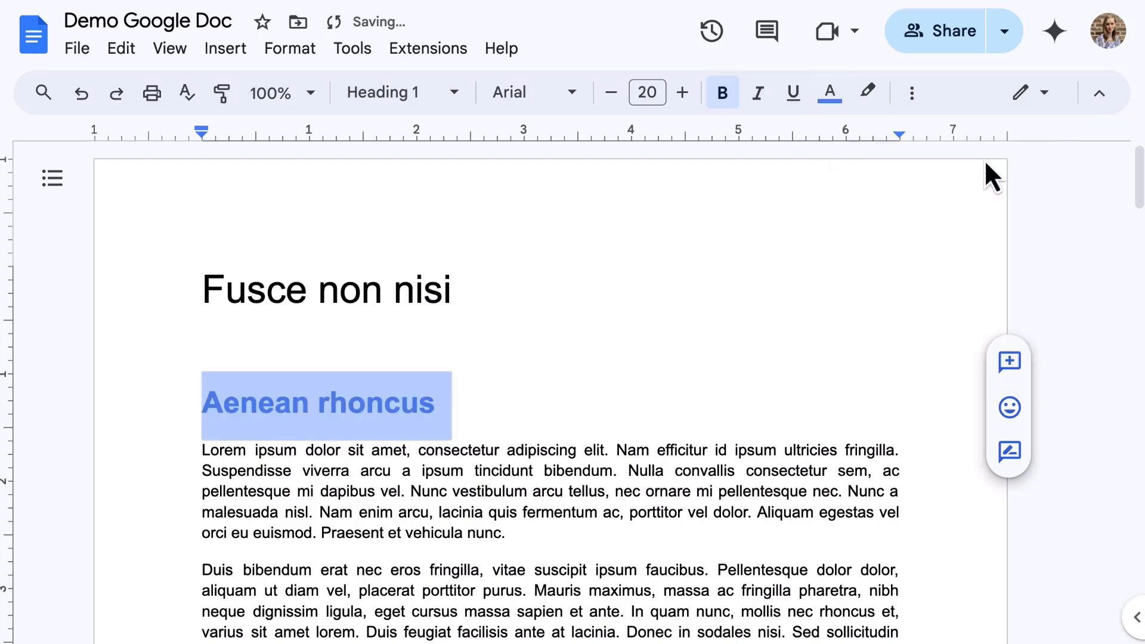
click(571, 96)
click(577, 222)
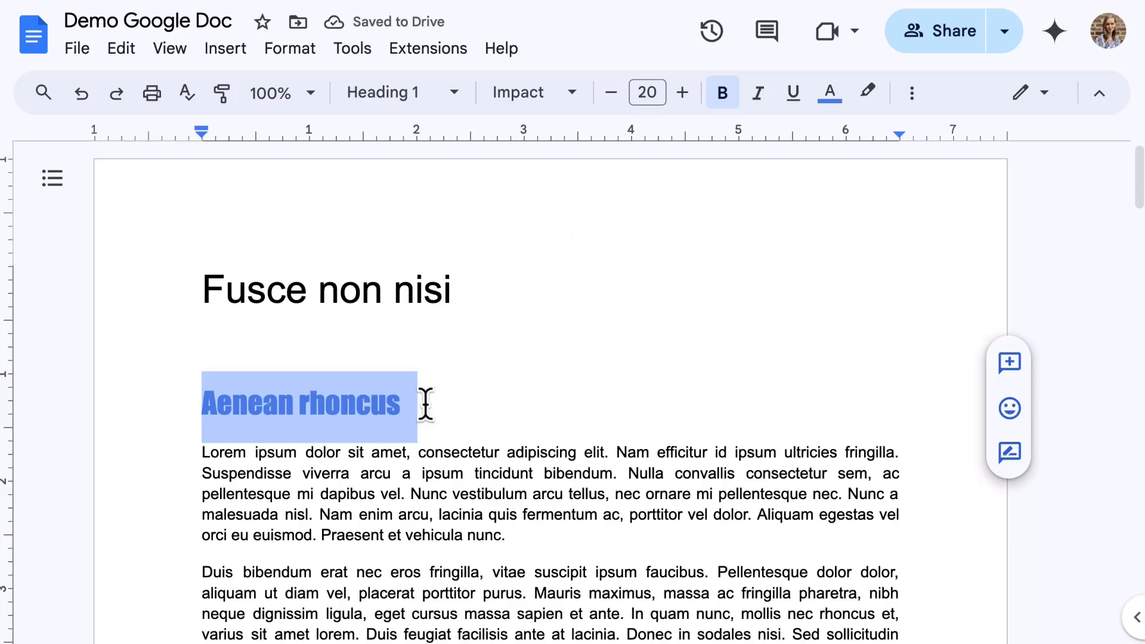
Step: Update the Heading 1 style to match Aenean rhoncus and check the other headings
click(406, 99)
mouse_move(539, 388)
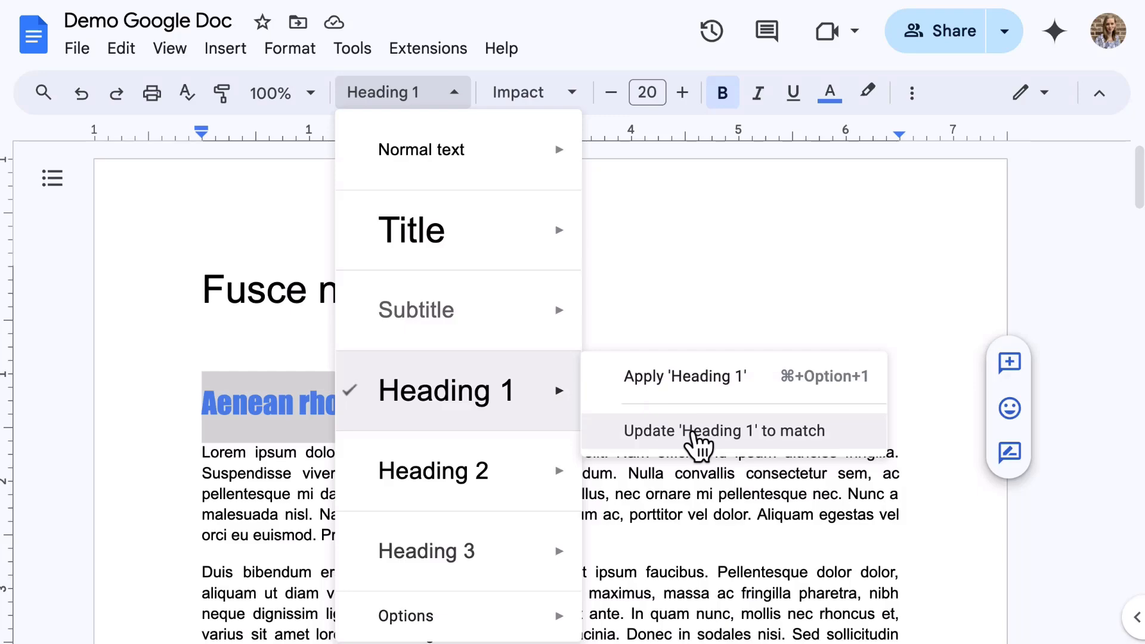
click(694, 437)
click(692, 431)
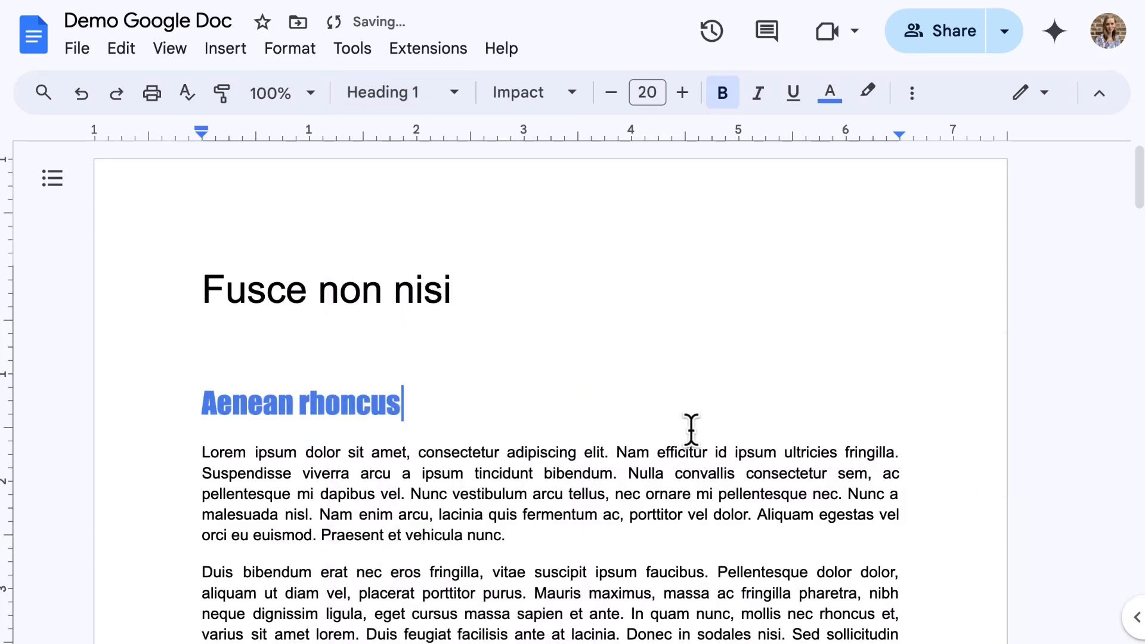
scroll(692, 431, down, 14)
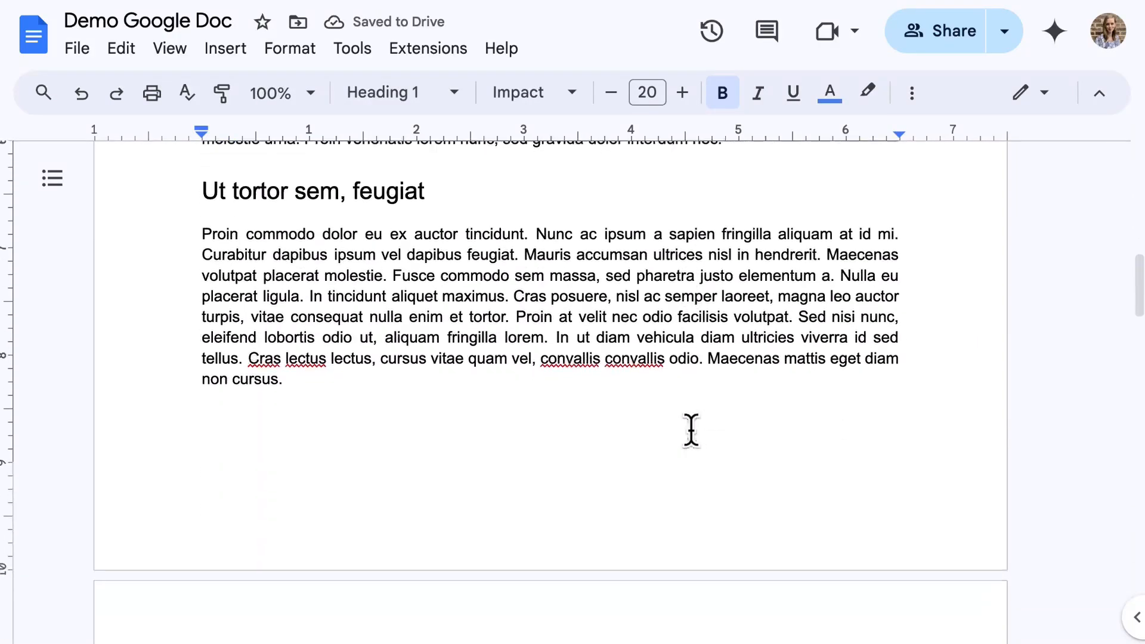
scroll(691, 430, down, 15)
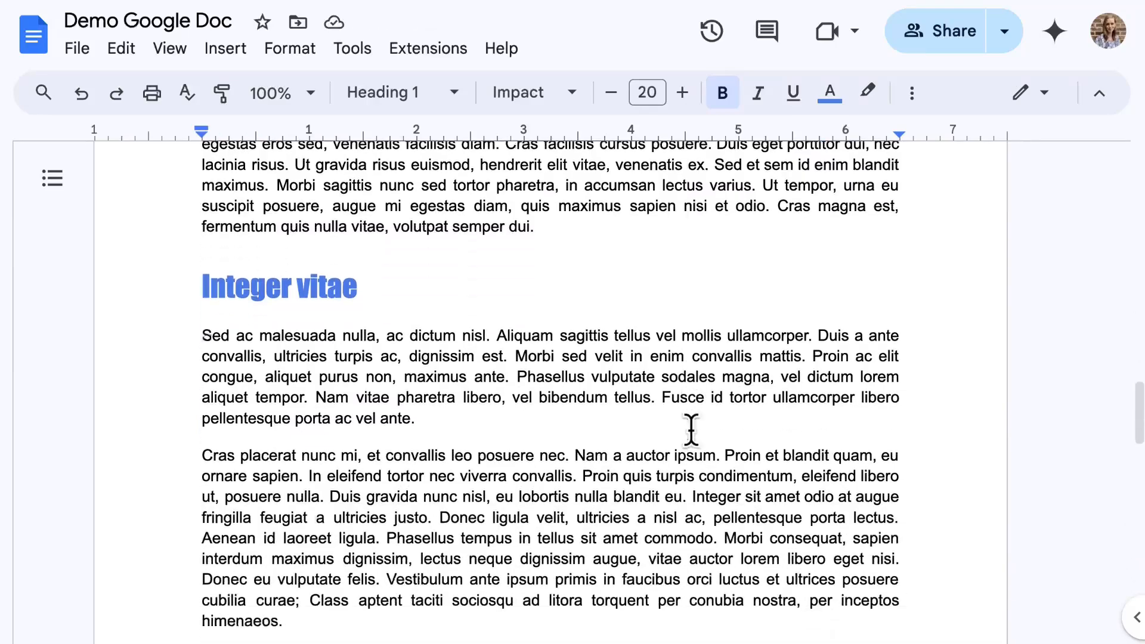
scroll(691, 430, down, 10)
scroll(691, 431, up, 20)
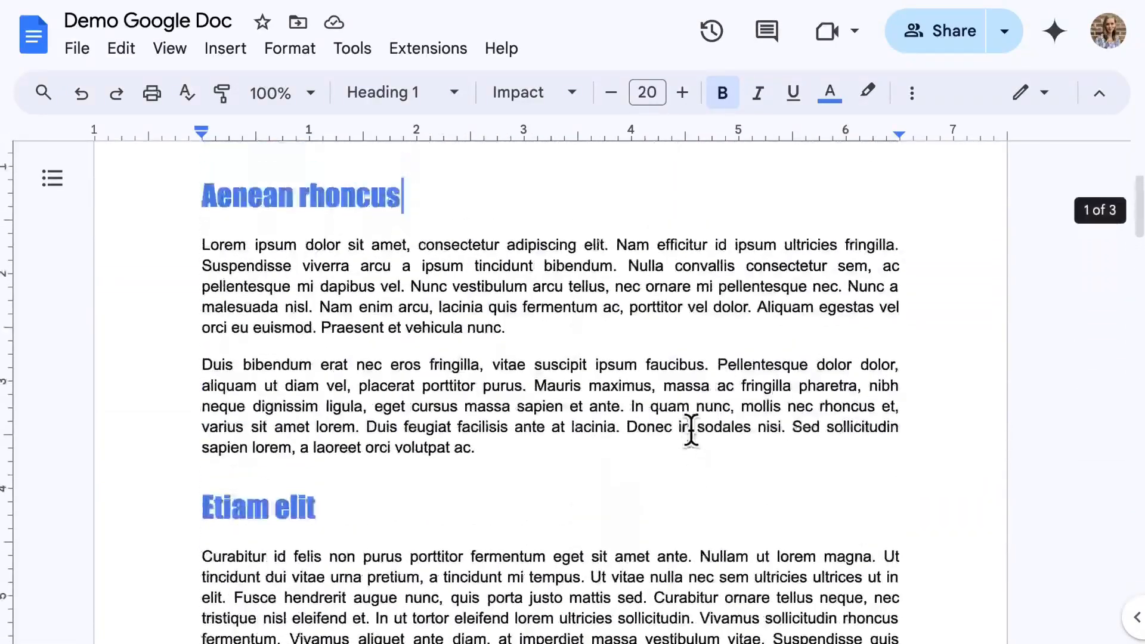
scroll(691, 430, up, 4)
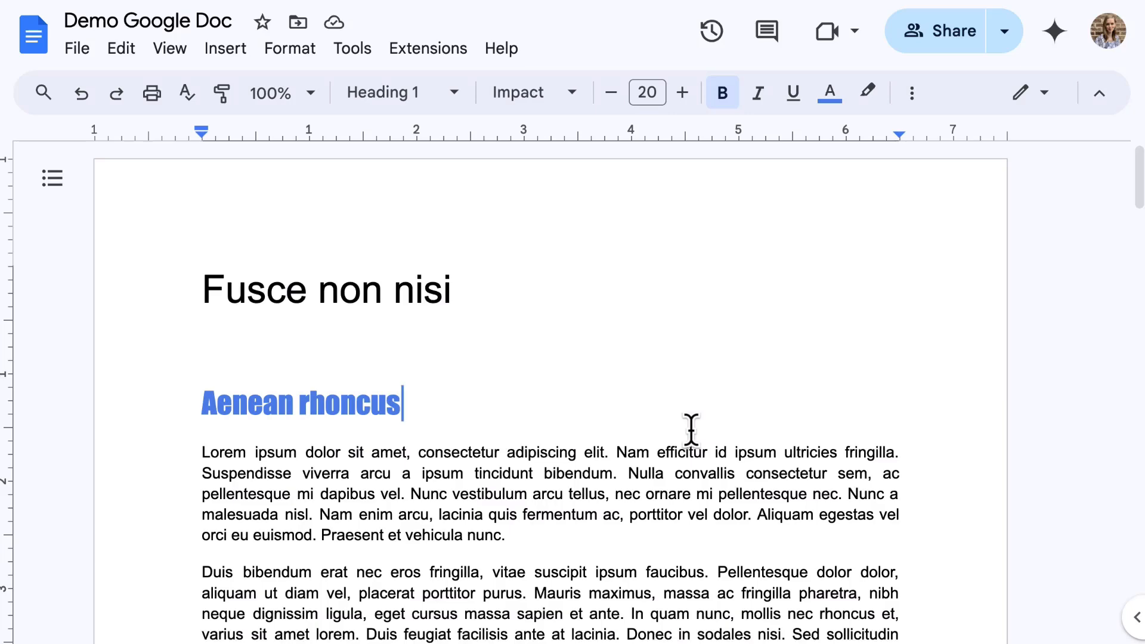
Step: Make the Ut tortor heading italic, dark green, 14 pt Comfortaa
scroll(488, 503, down, 10)
drag(435, 393, 211, 394)
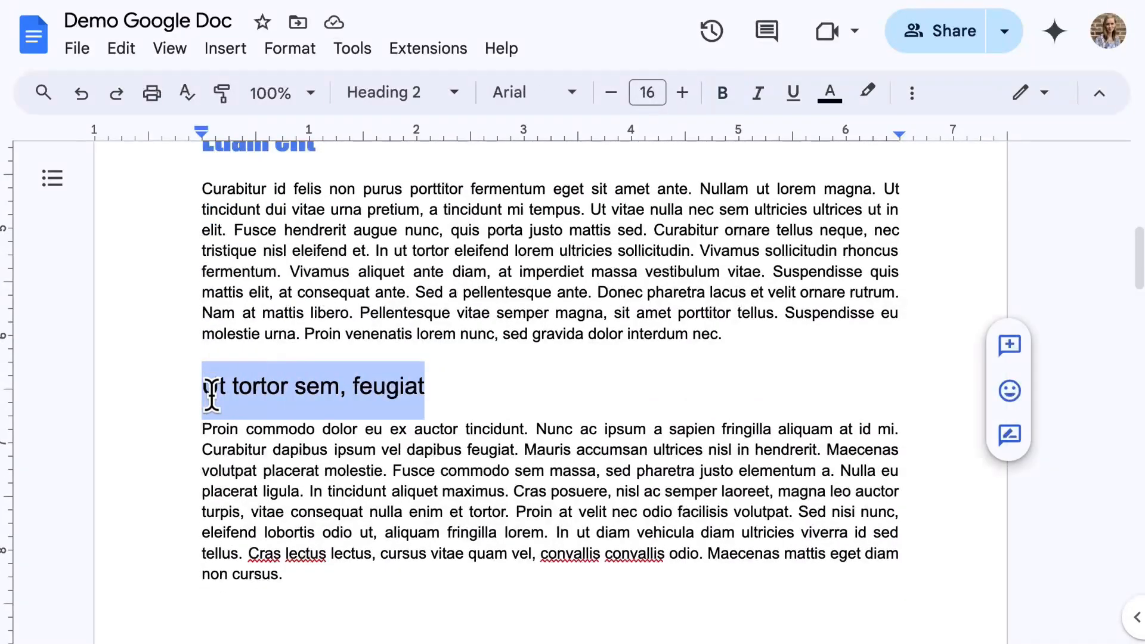
key(super+i)
click(828, 94)
click(941, 269)
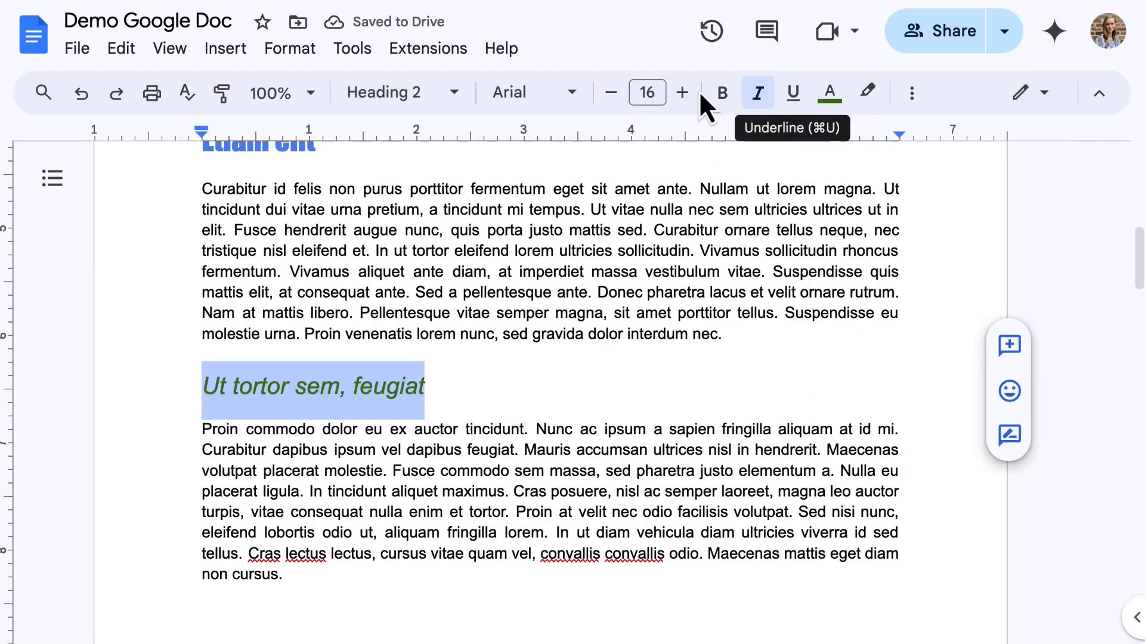
click(610, 92)
click(611, 93)
click(571, 93)
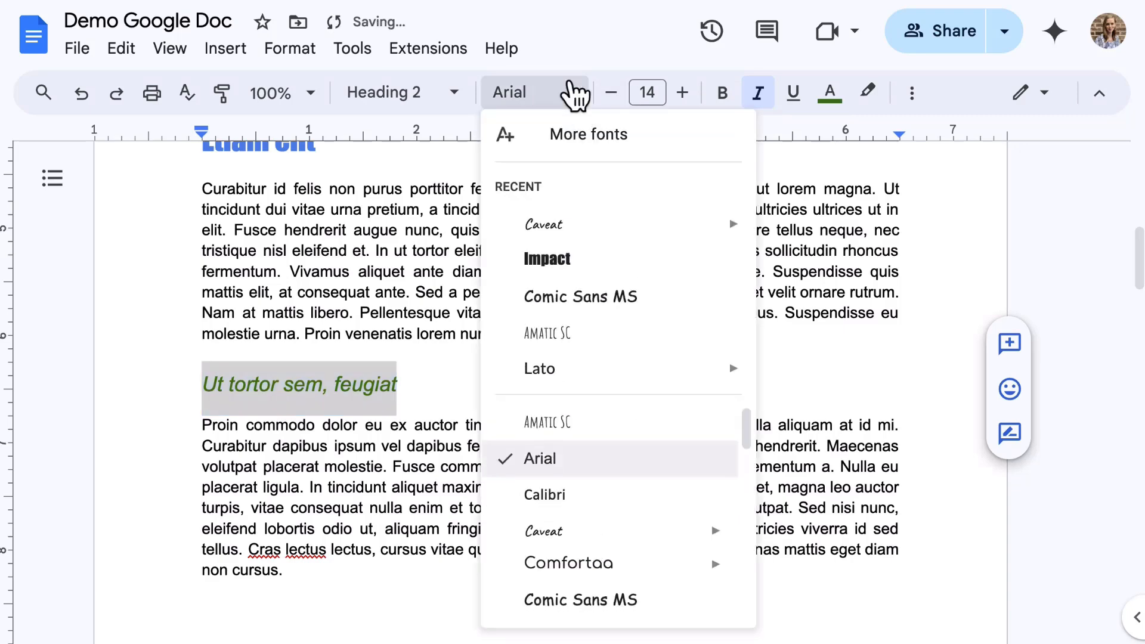
scroll(656, 534, down, 2)
click(611, 468)
Step: Update the Heading 2 style to match it and review the restyled headings
click(453, 92)
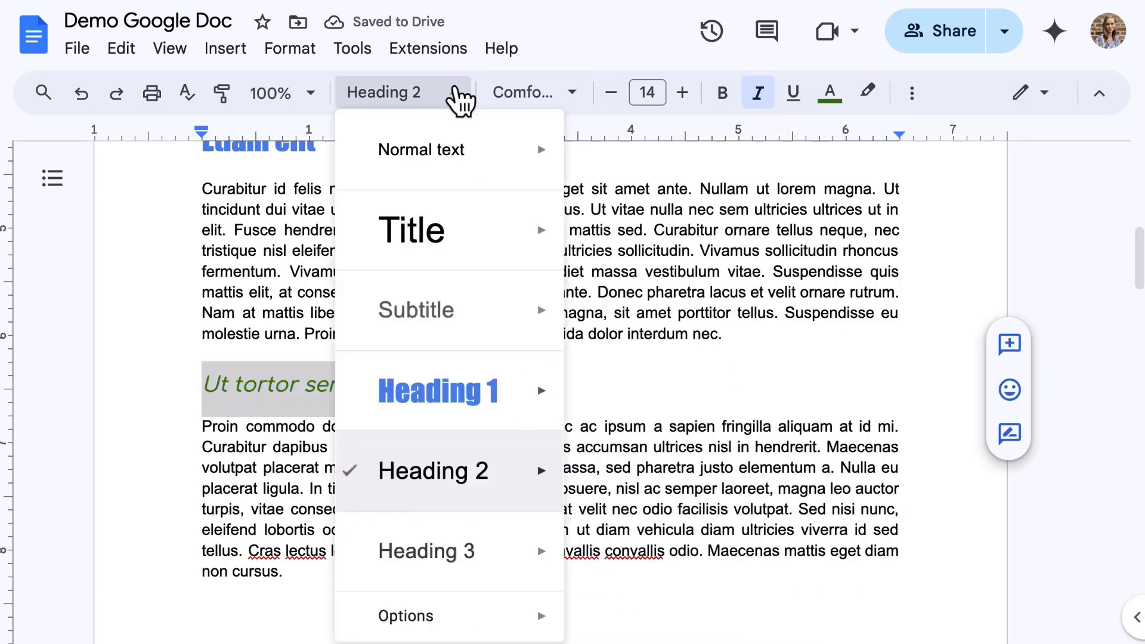
click(648, 427)
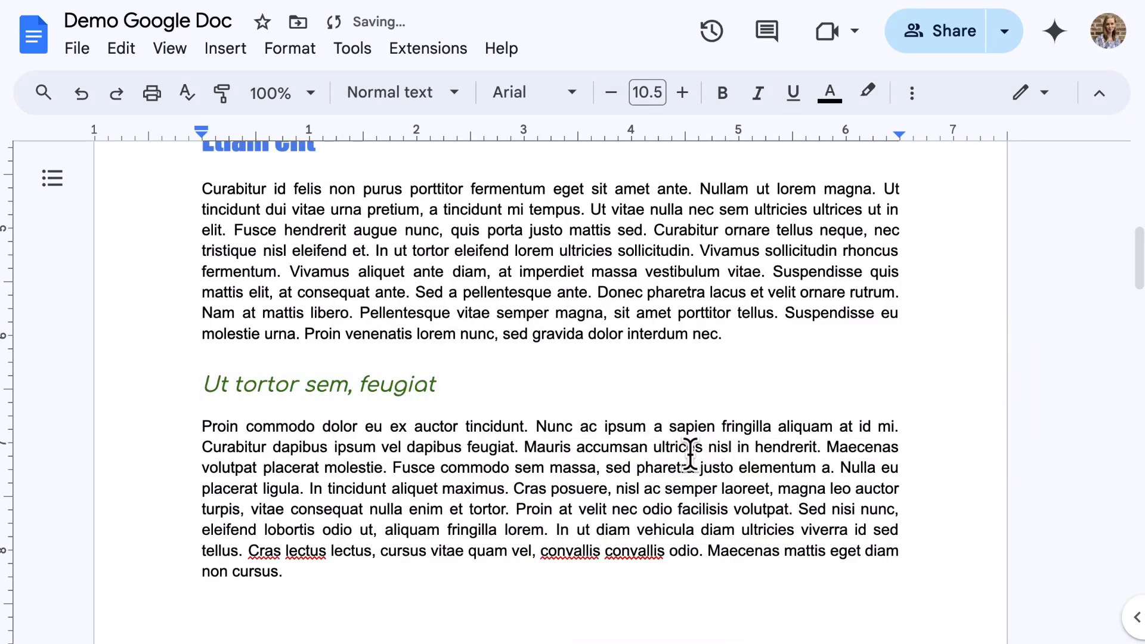
scroll(690, 454, down, 6)
scroll(690, 455, down, 1)
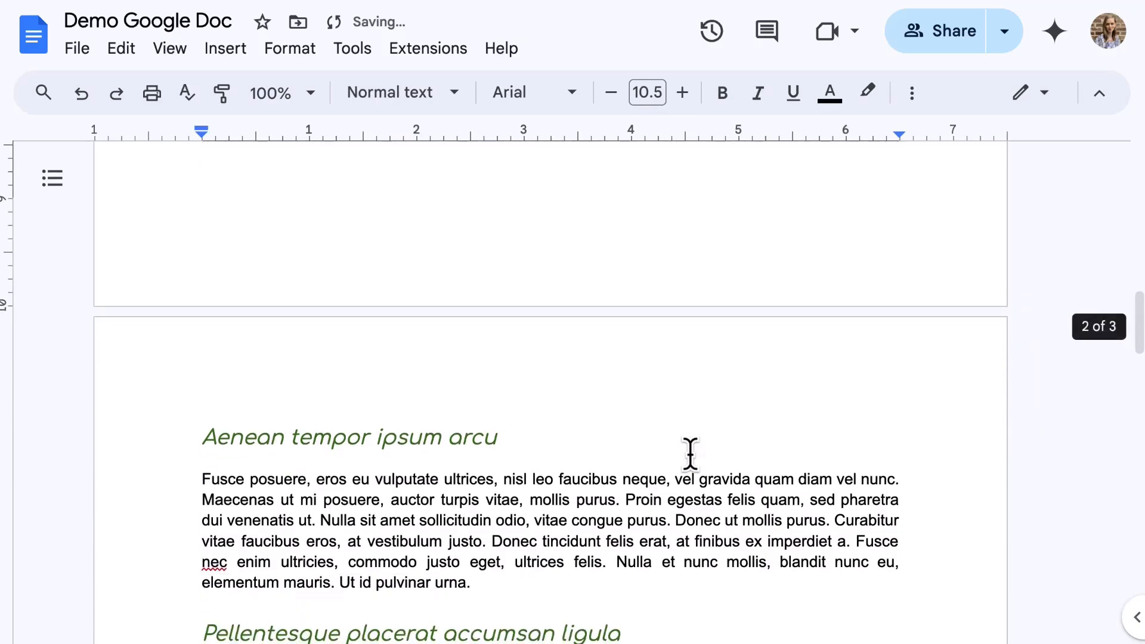
scroll(690, 455, down, 4)
scroll(689, 455, down, 7)
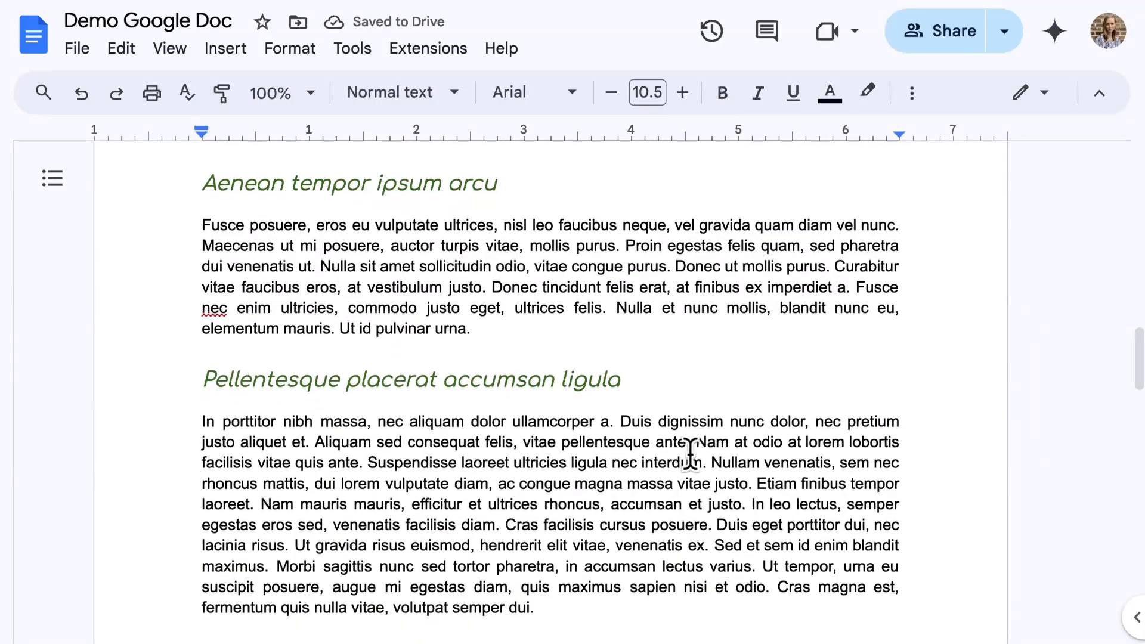
scroll(690, 455, down, 12)
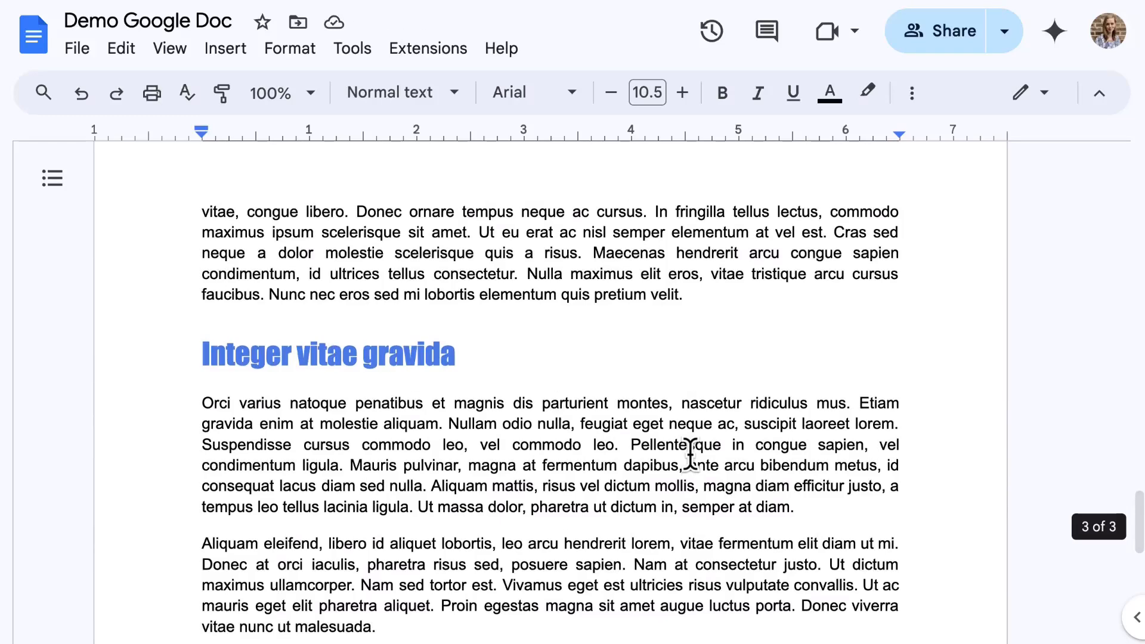
scroll(690, 454, up, 20)
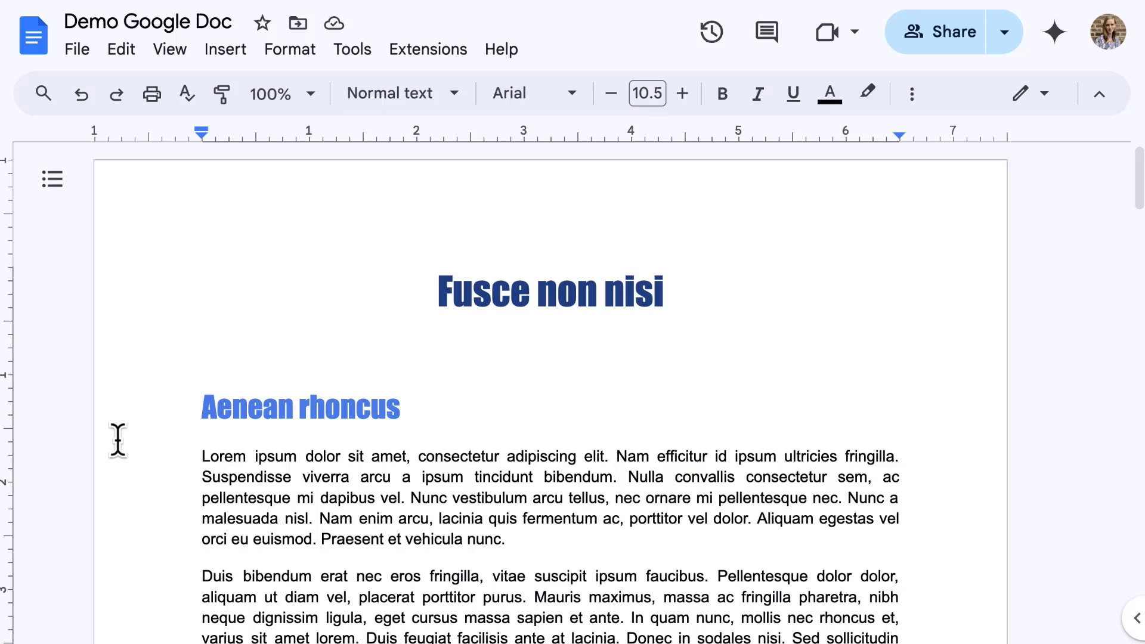
Step: Paint the Aenean heading format onto 'viverra arcu a ipsum', then go to the paragraph's end
click(911, 95)
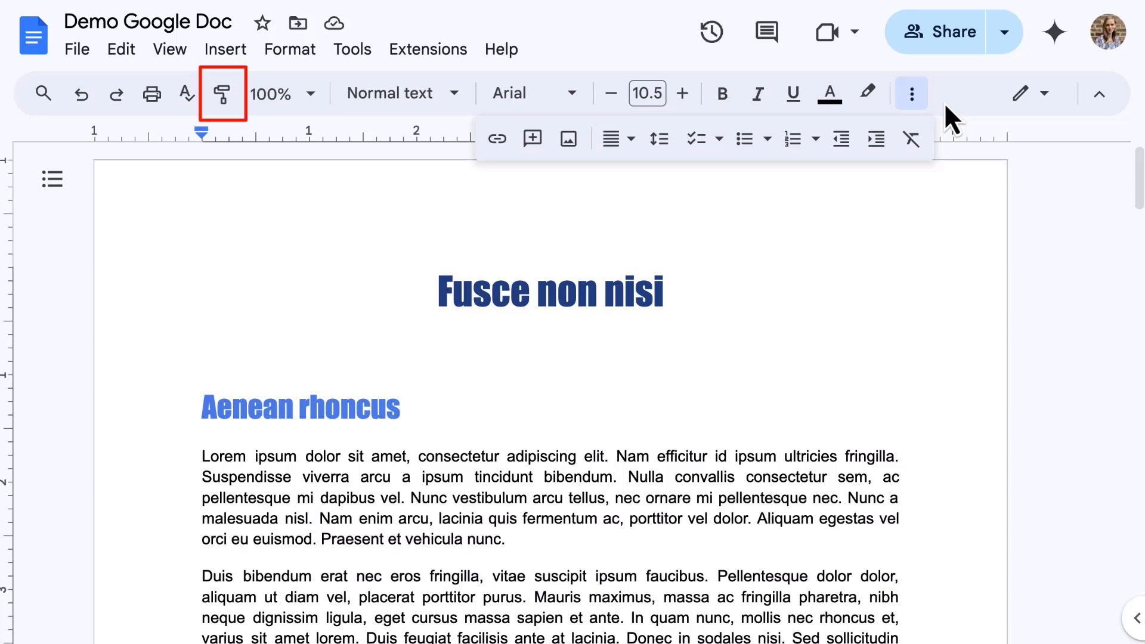
double_click(235, 410)
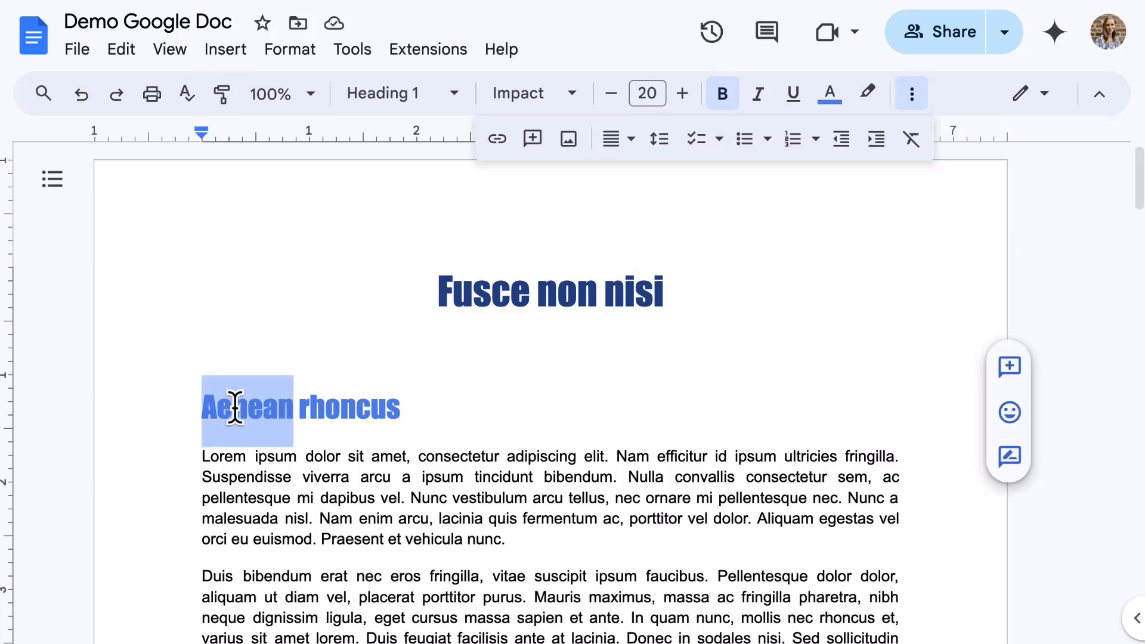
click(221, 98)
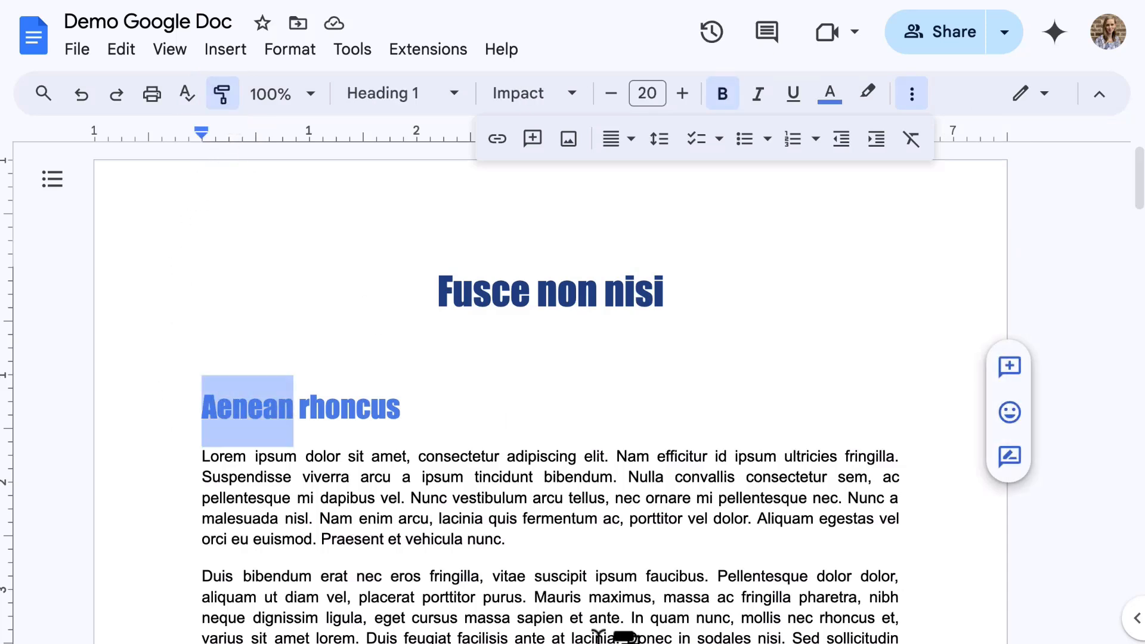
drag(301, 480, 501, 480)
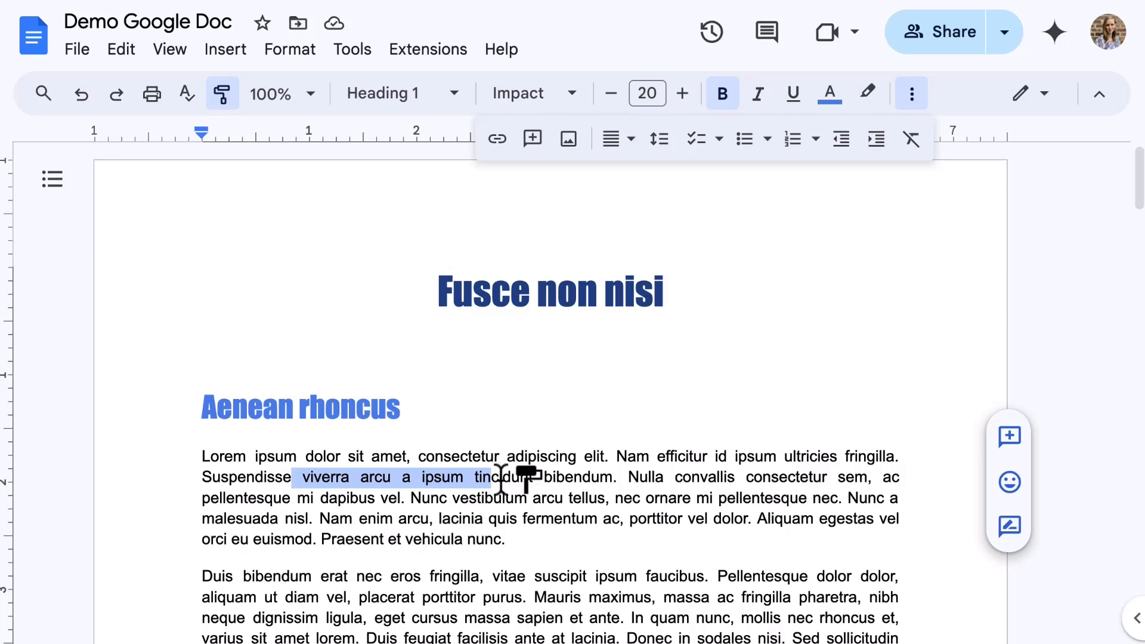
drag(500, 480, 499, 480)
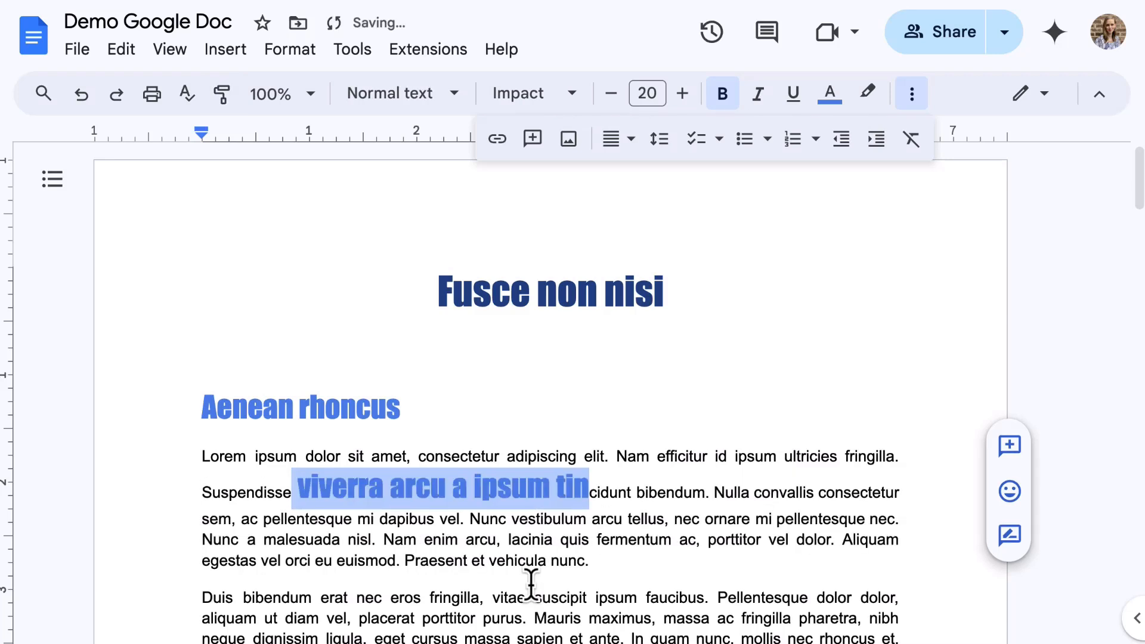
click(704, 557)
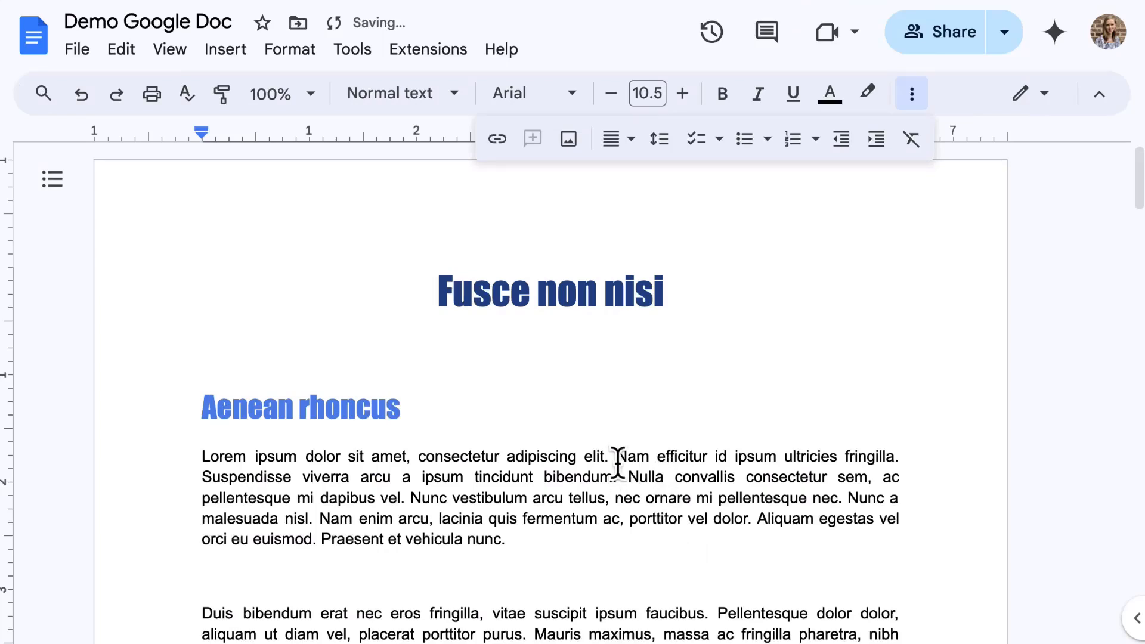
Step: Look through the alignment, line spacing, bulleted and numbered list menus, then the checklist styles
click(618, 148)
click(619, 143)
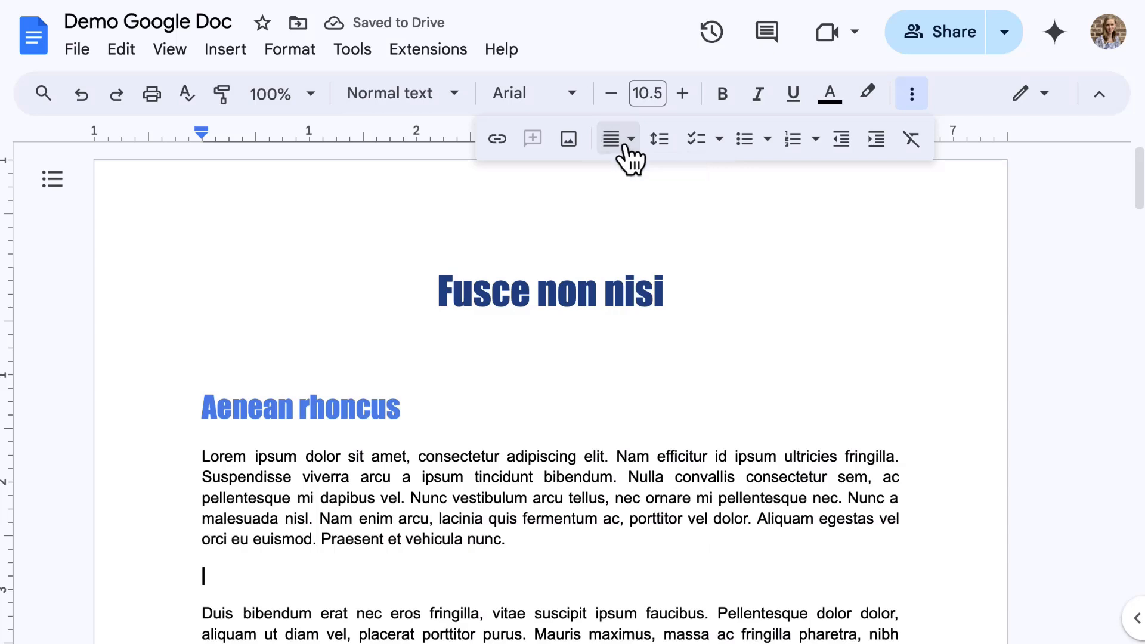
click(659, 143)
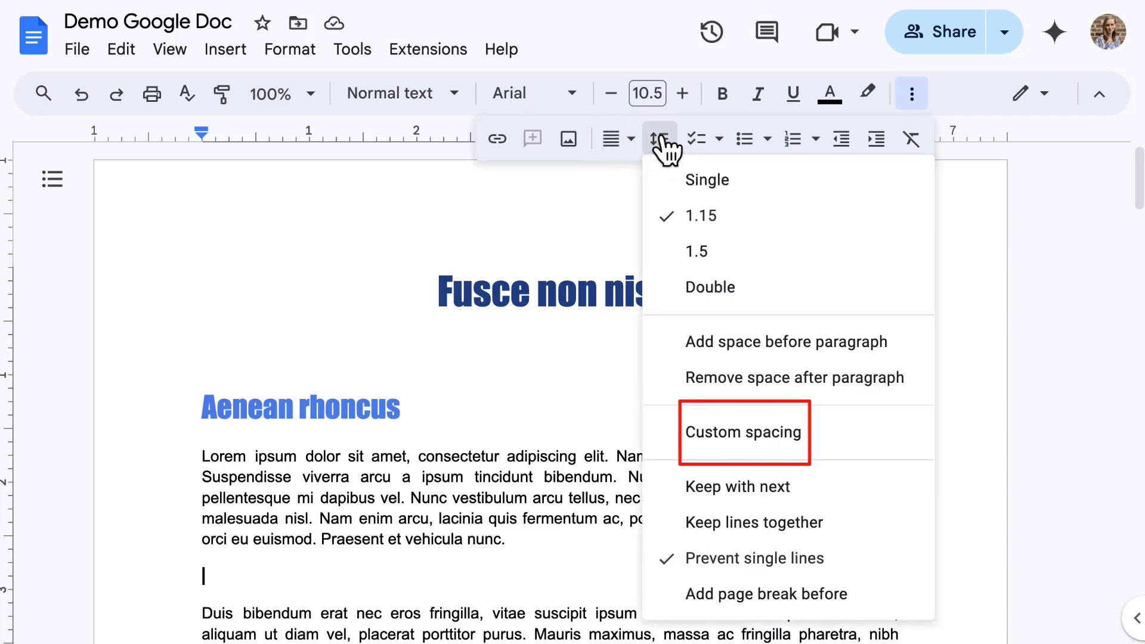
click(660, 143)
click(769, 142)
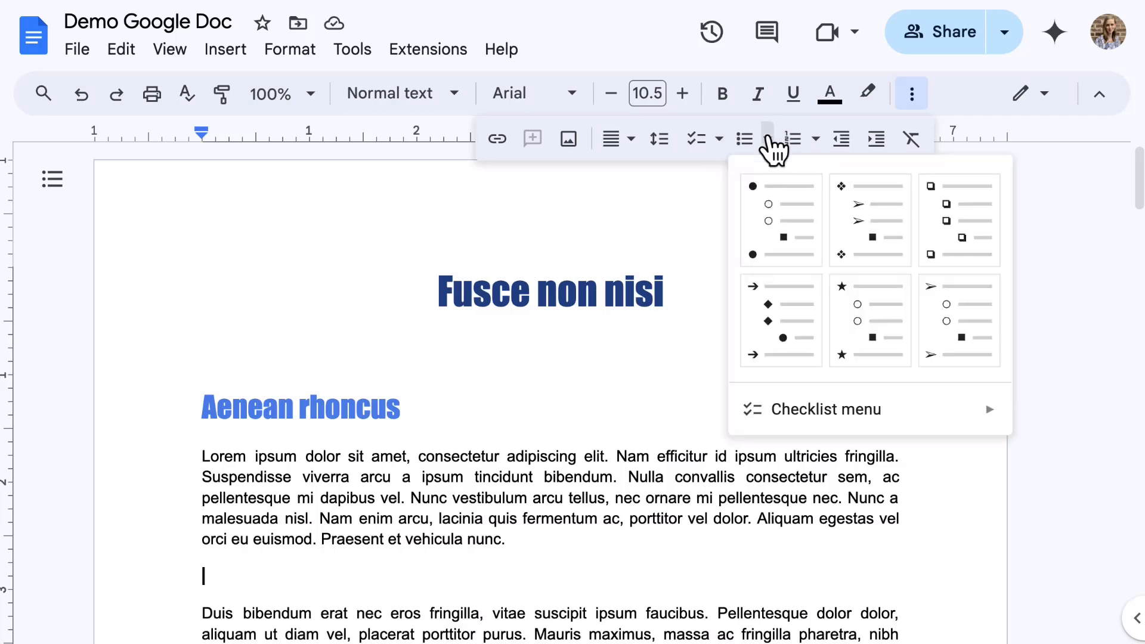
click(815, 139)
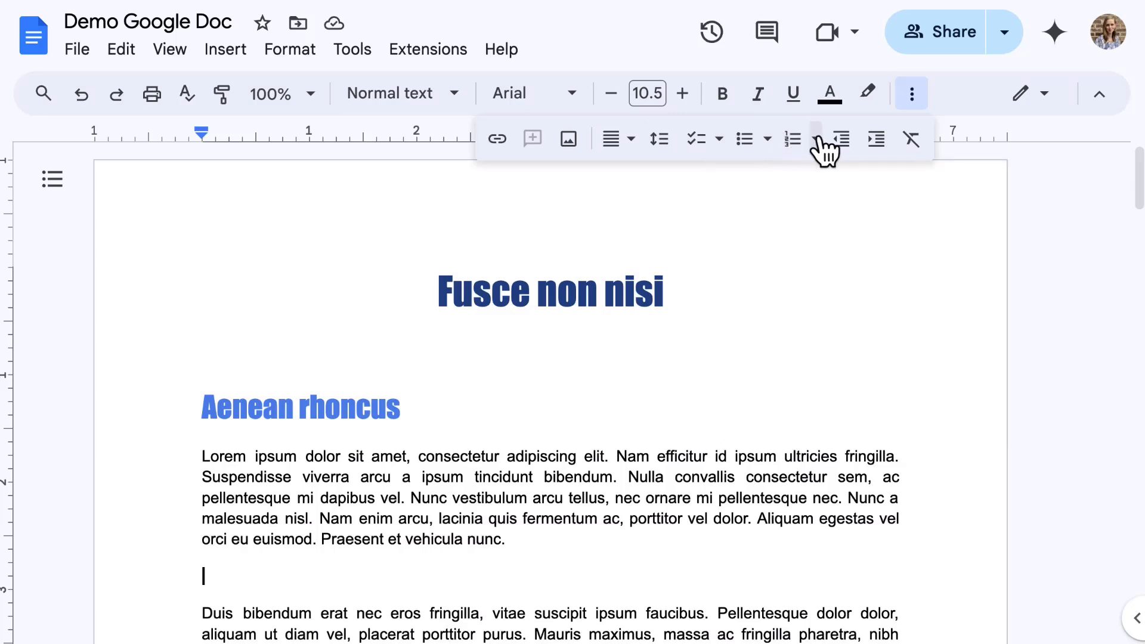
click(815, 139)
click(817, 139)
click(719, 139)
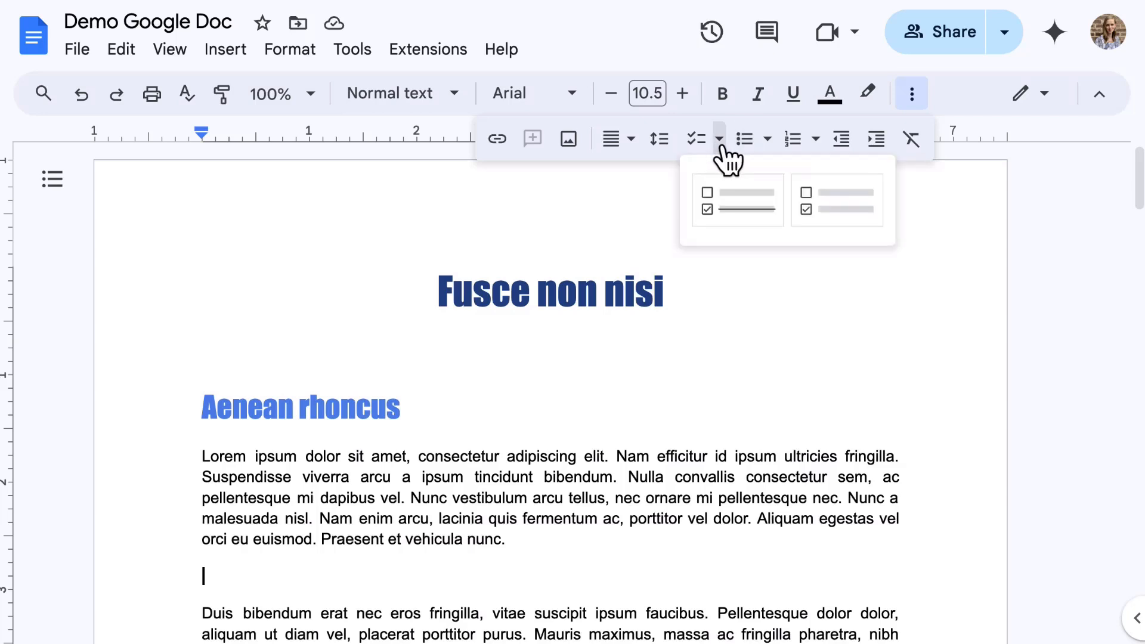
Step: Create a checklist with items 'Project 1', 'Project 2' and 'Project 3'
click(769, 220)
scroll(184, 511, down, 4)
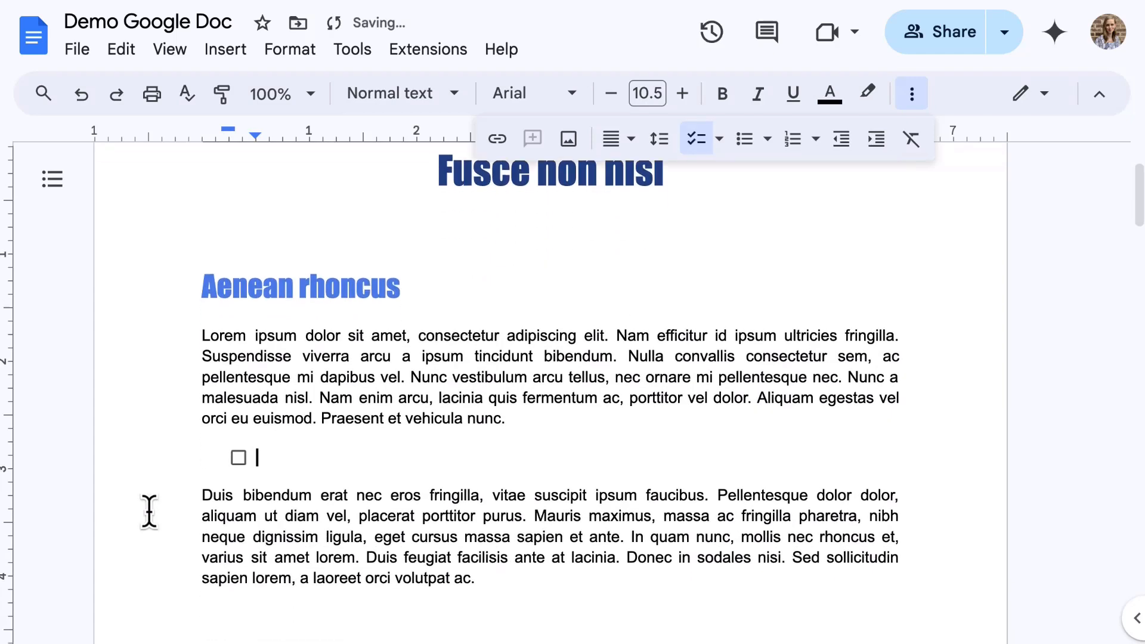
text(Pr)
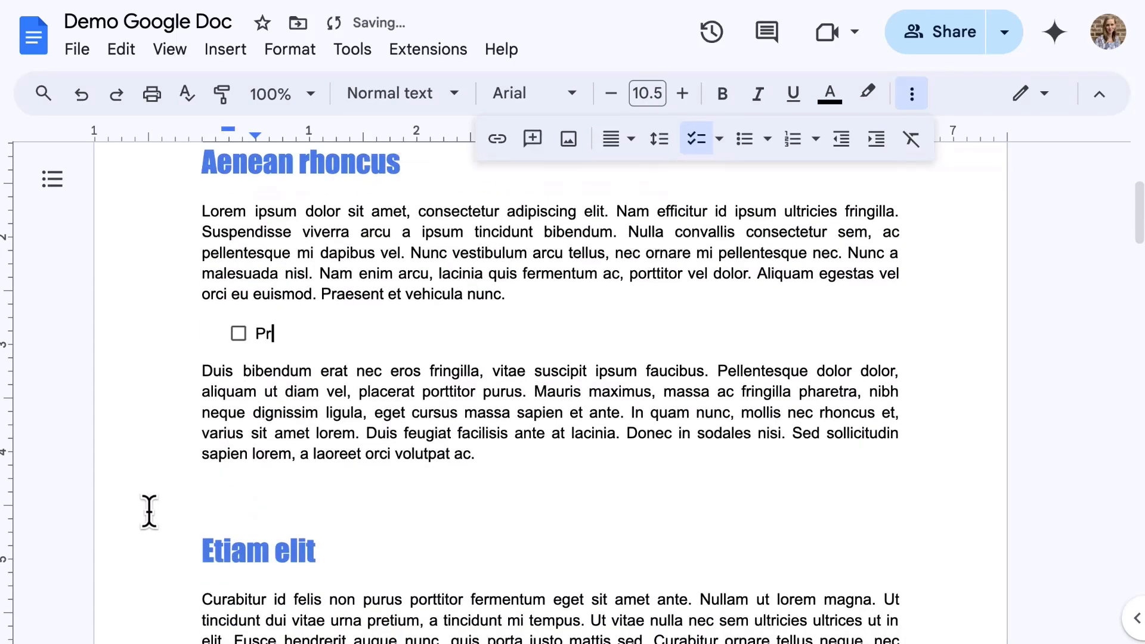
text(oject 1)
key(Return)
text(Pro)
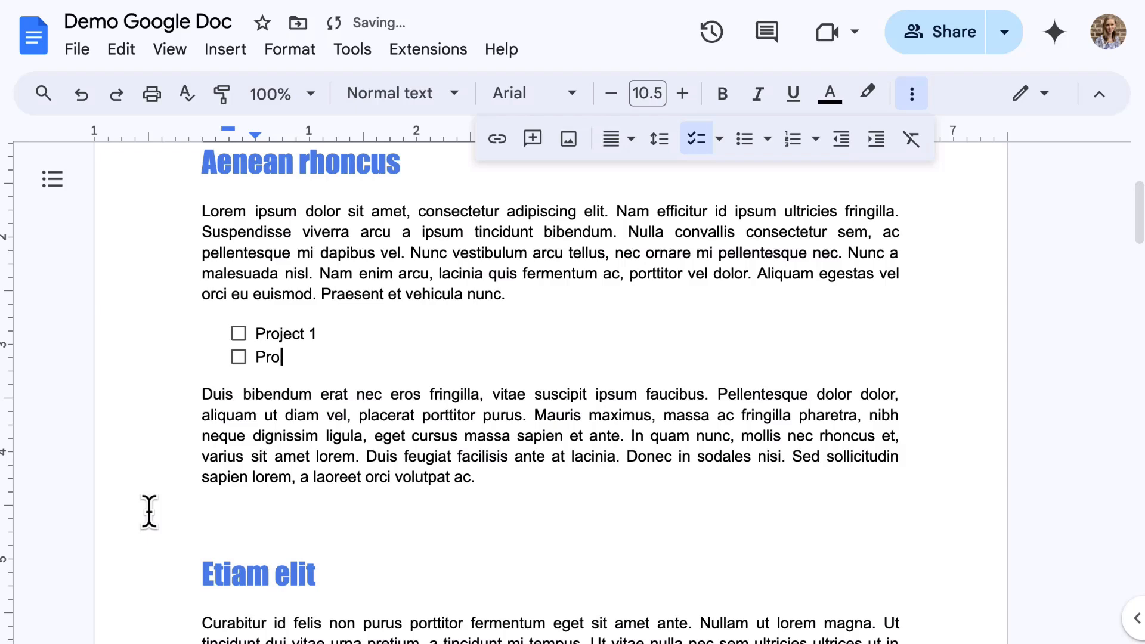
text(ject 2)
key(Return)
text(Proj)
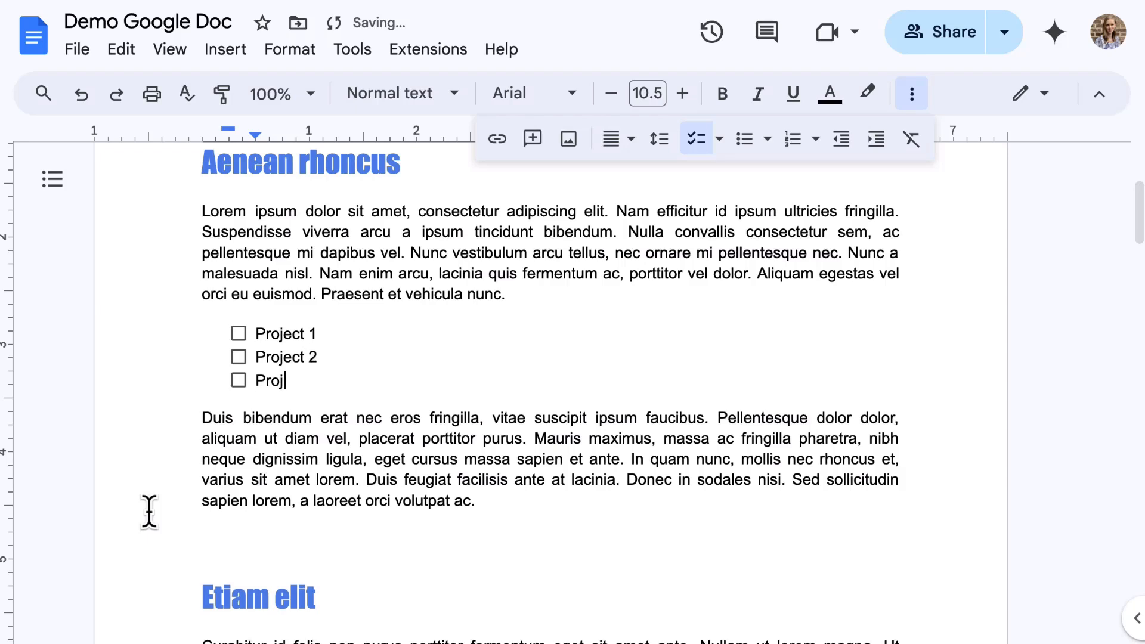
text(ect 3)
Step: Tick Project 3 and Project 1 as done, then paste the Duis bibendum paragraph below
click(170, 478)
click(238, 381)
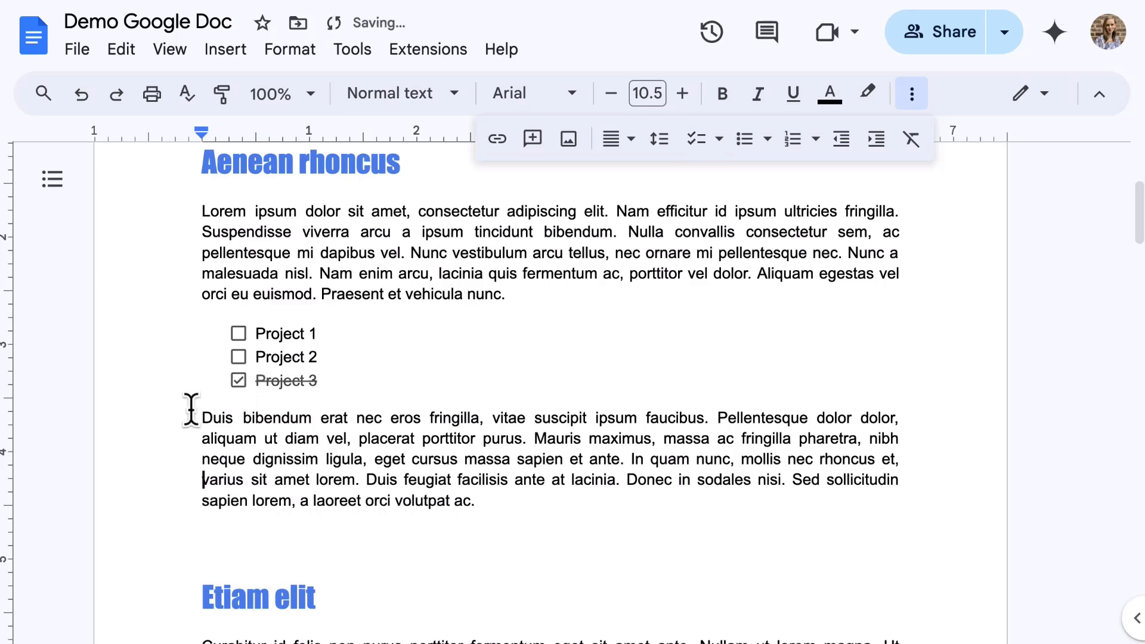
click(238, 357)
click(238, 356)
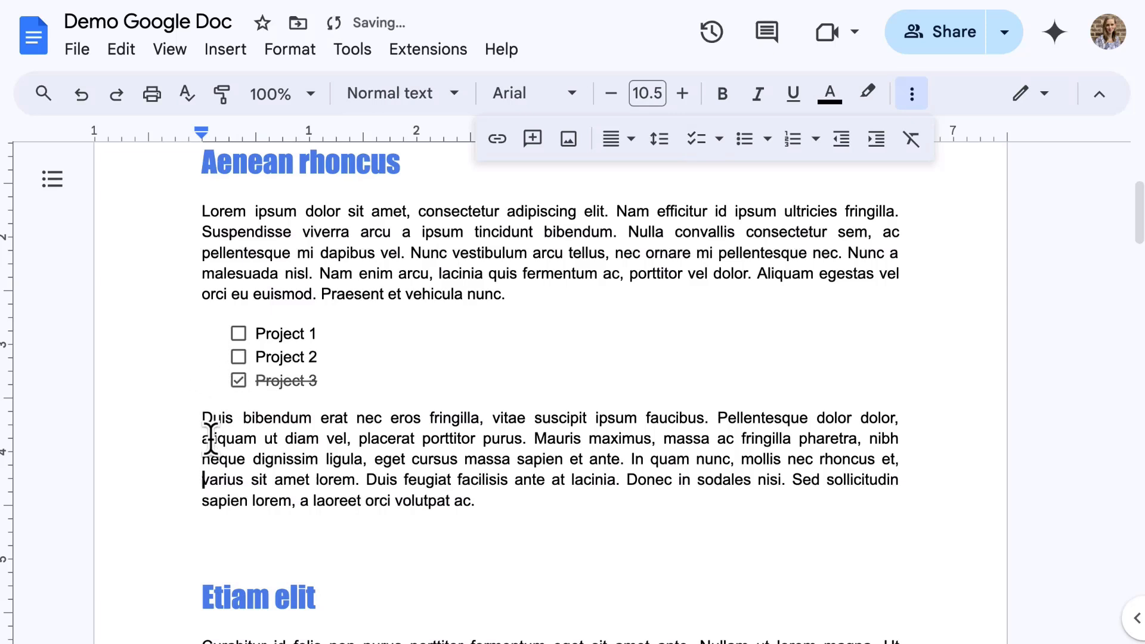
click(238, 333)
click(205, 411)
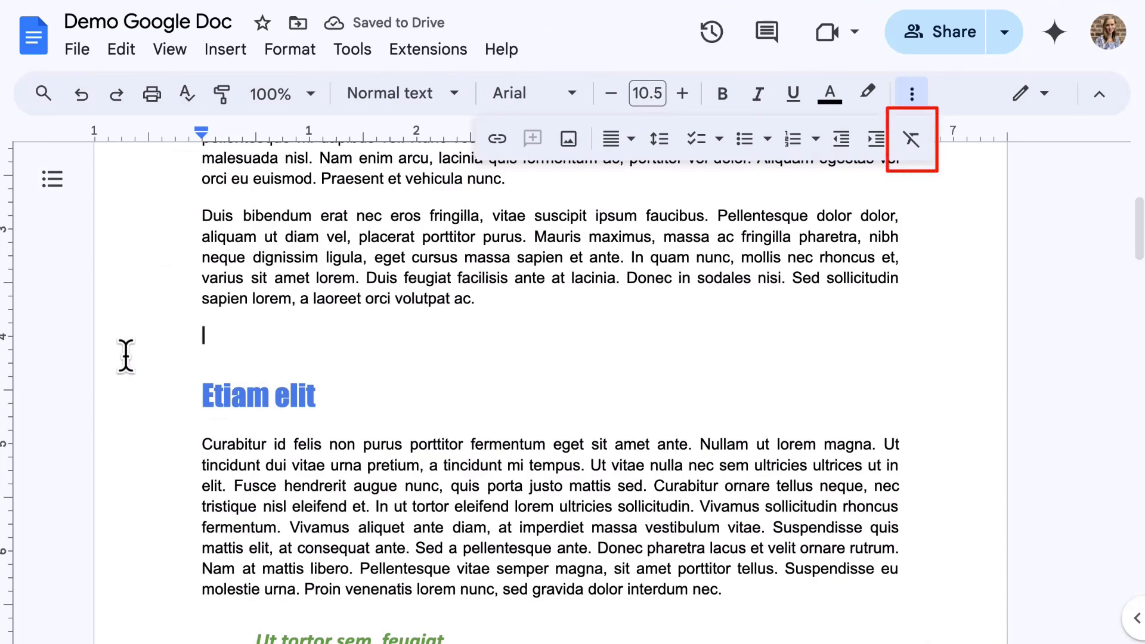
text(Duis bibendum erat nec eros fringilla, vitae suscipit ipsum faucibus. Pellentesque dolor dolor, aliquam ut diam vel, placerat porttitor purus. Mauris maximus, massa ac fringilla pharetra, nibh neque dignissim ligula, eget cursus massa sapien et ante. In quam nunc, mollis nec rhoncus et, varius sit amet lorem. Duis feugiat facilisis ante at lacinia. Donec in sodales nisi. Sed sollicitudin sapien lorem, a laoreet orci volutpat ac.)
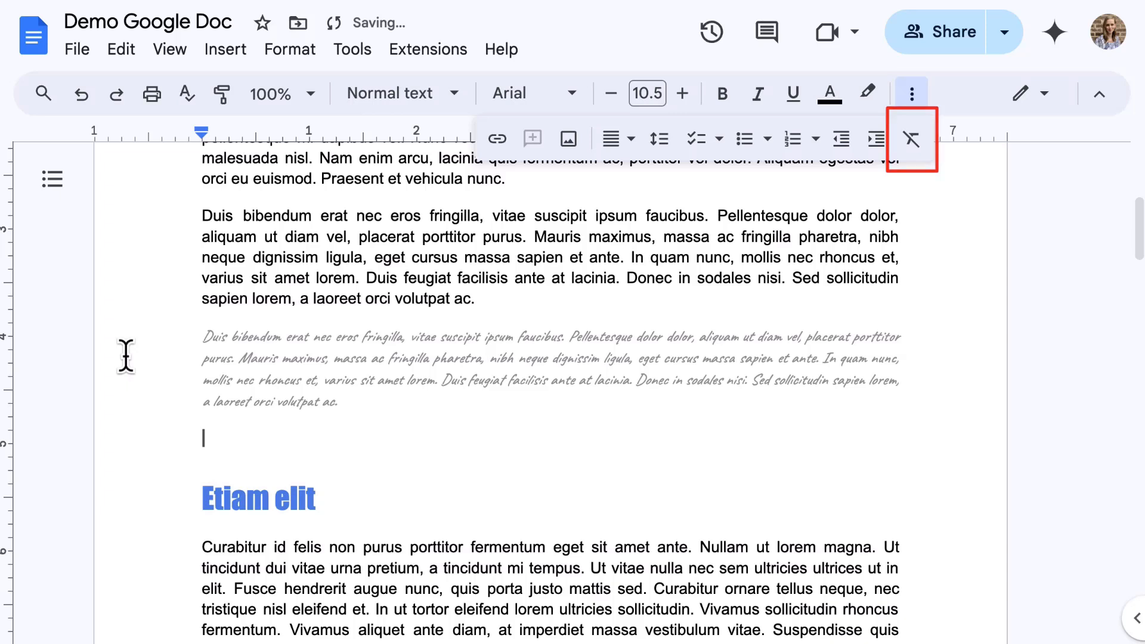
Step: Clear all formatting from the pasted handwritten-style paragraph so it becomes plain Arial text
drag(410, 413, 146, 337)
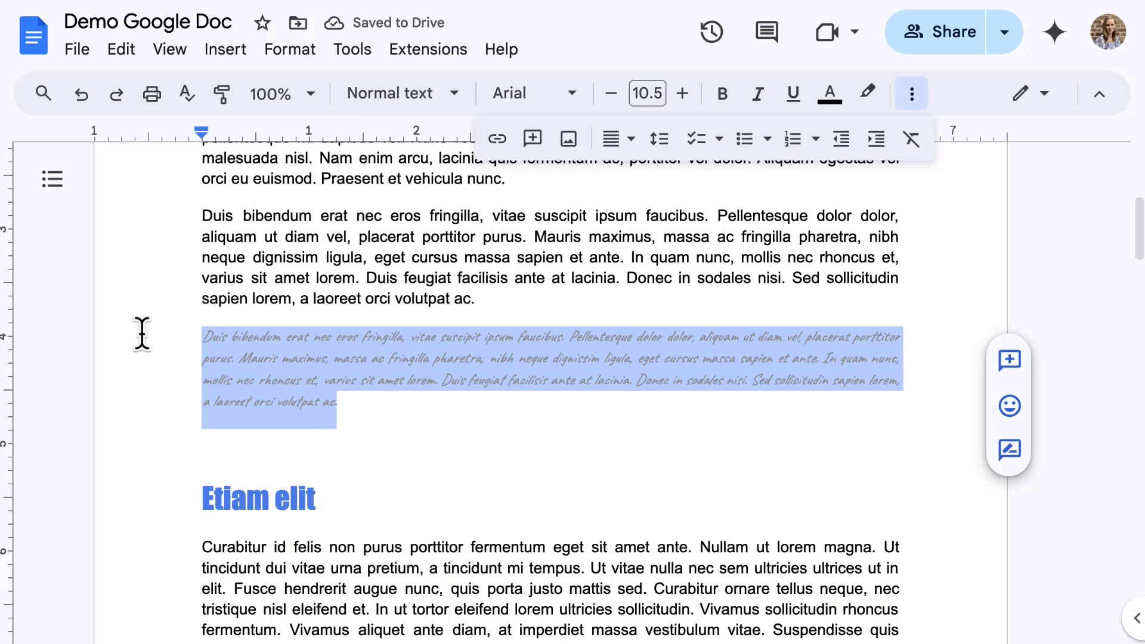
click(909, 145)
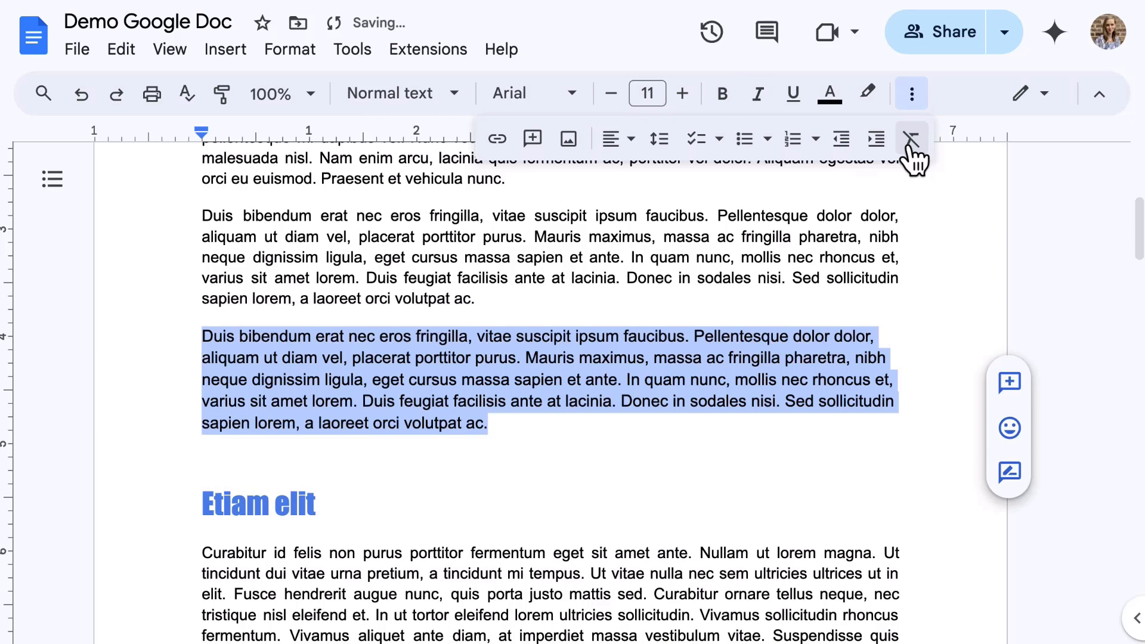
click(911, 617)
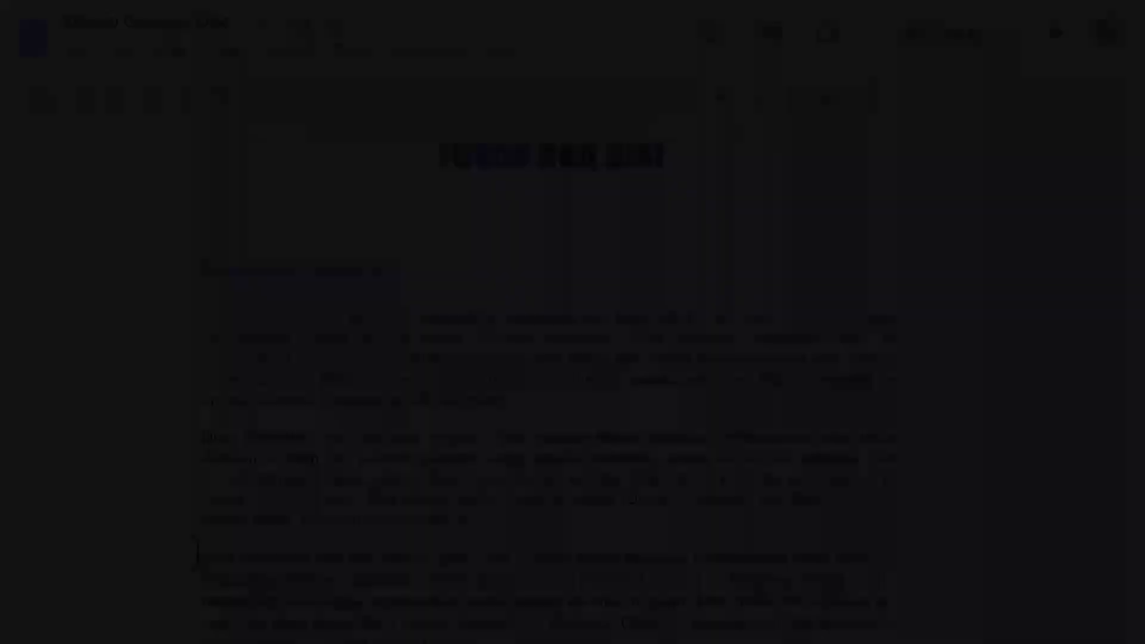
scroll(204, 538, up, 3)
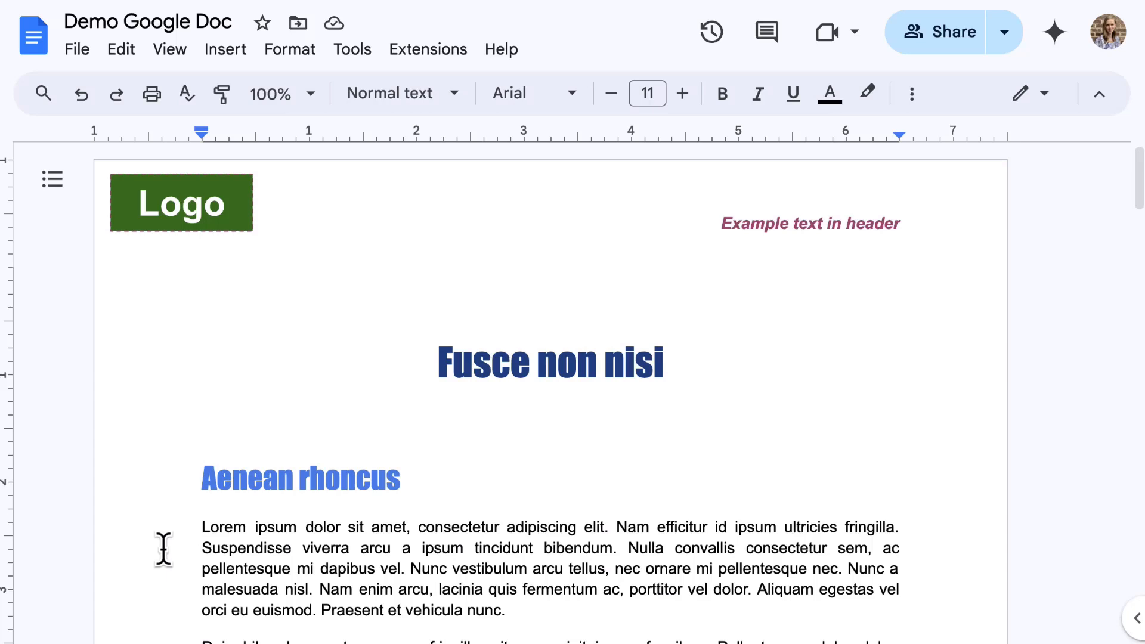
Step: Insert a page header via Insert > Headers & footers, then reopen it and view its Options
click(215, 50)
mouse_move(441, 367)
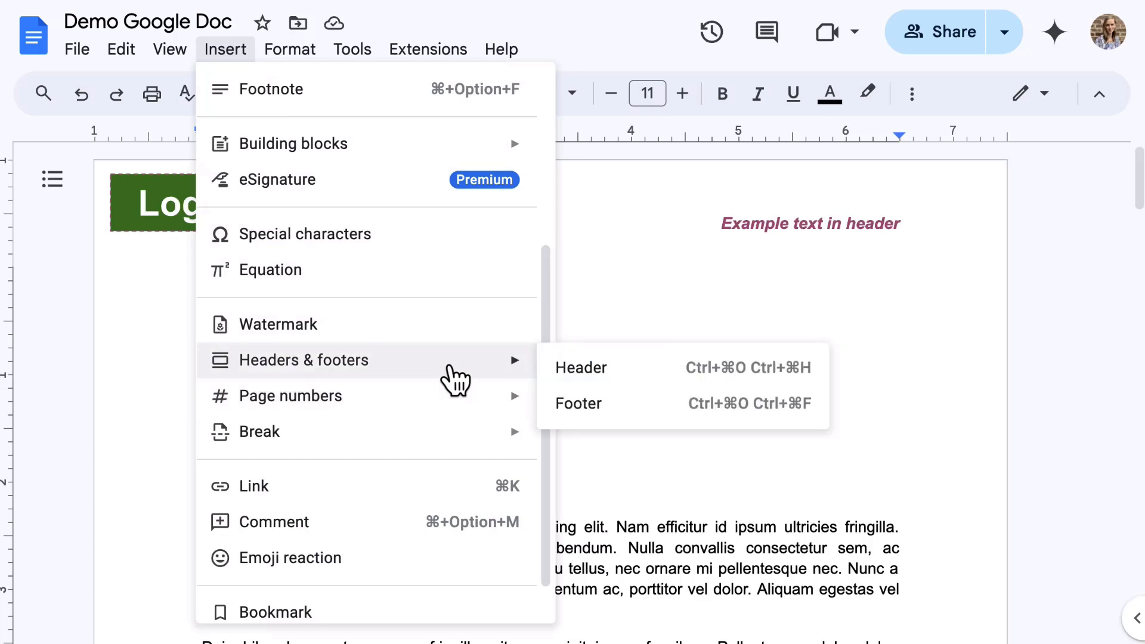
click(645, 367)
click(187, 588)
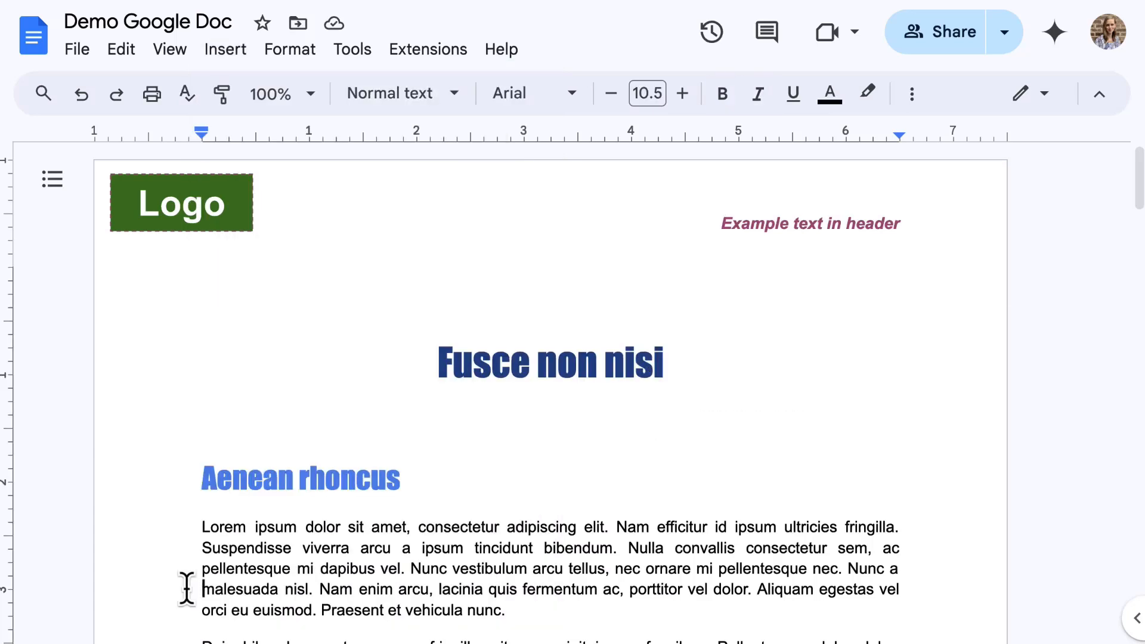
double_click(447, 188)
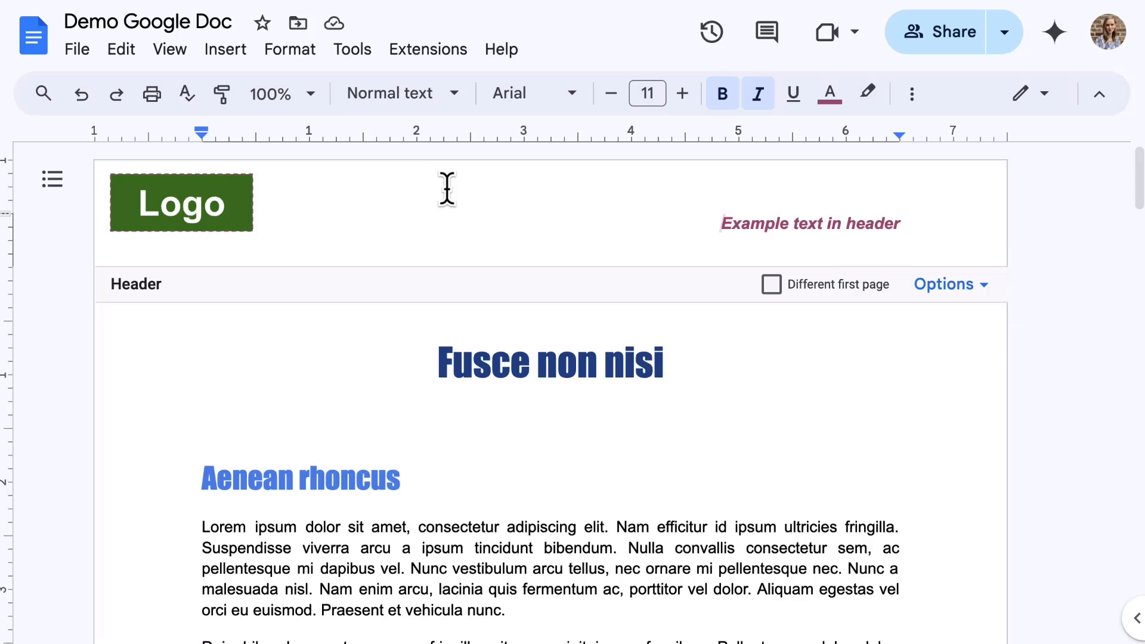
click(972, 301)
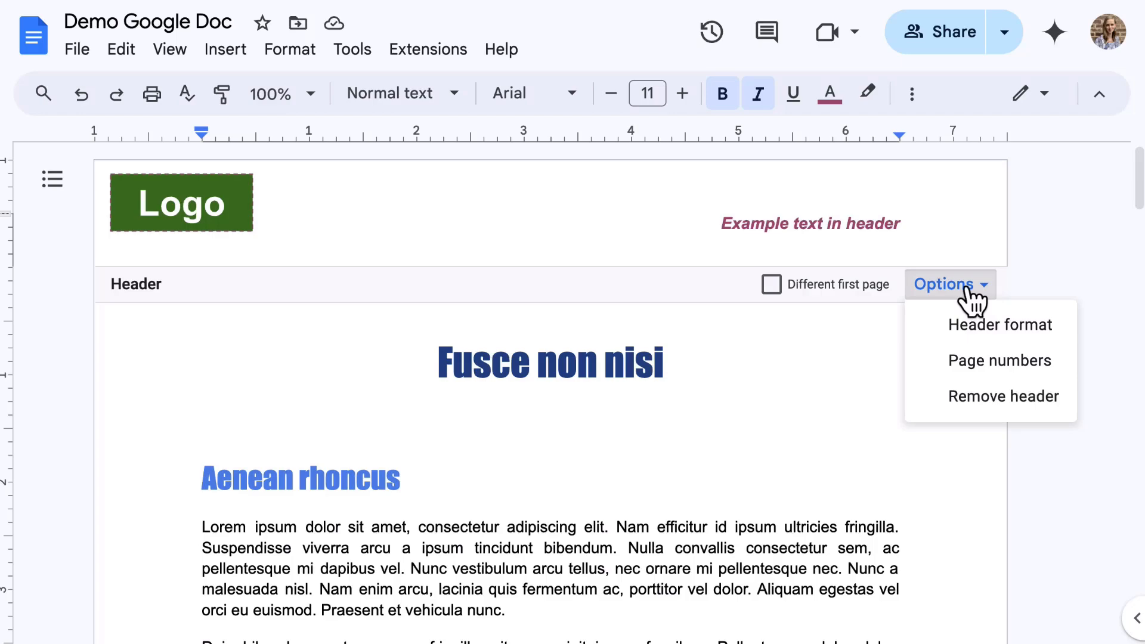
scroll(972, 301, down, 15)
Step: Close the header options, view the footer options, and toggle Different first page on then off
scroll(966, 301, up, 2)
click(741, 309)
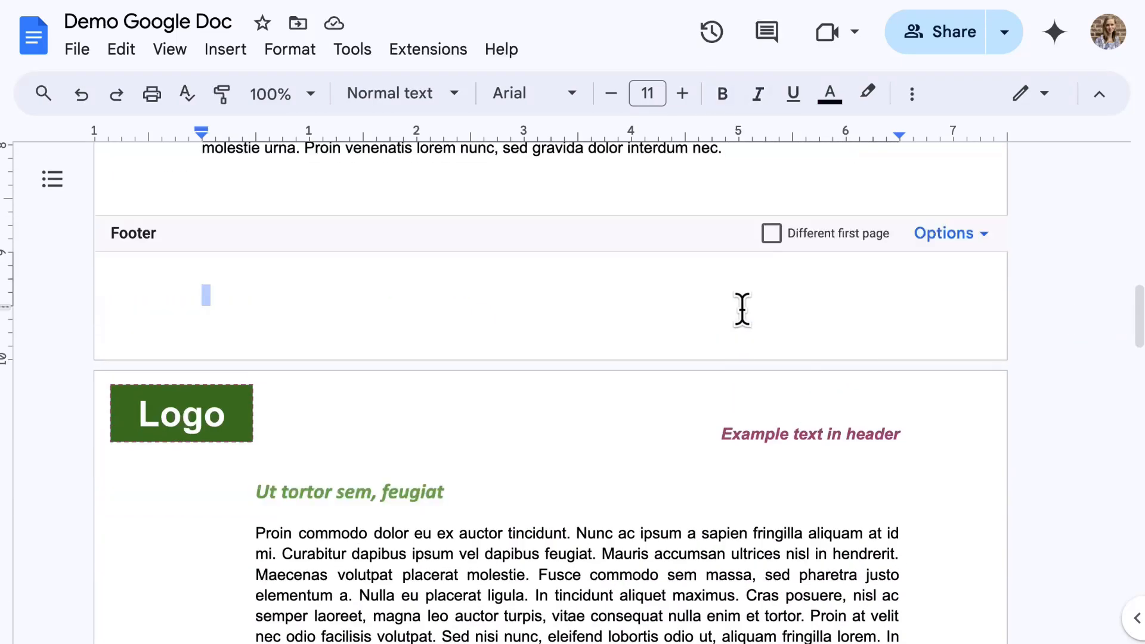
click(968, 238)
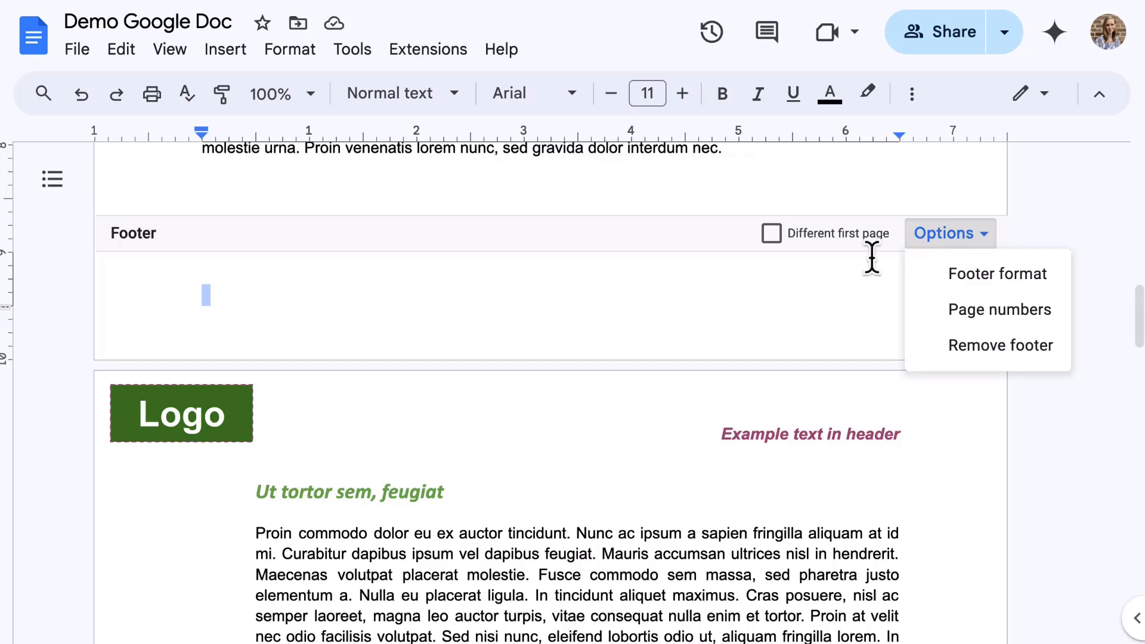
click(738, 313)
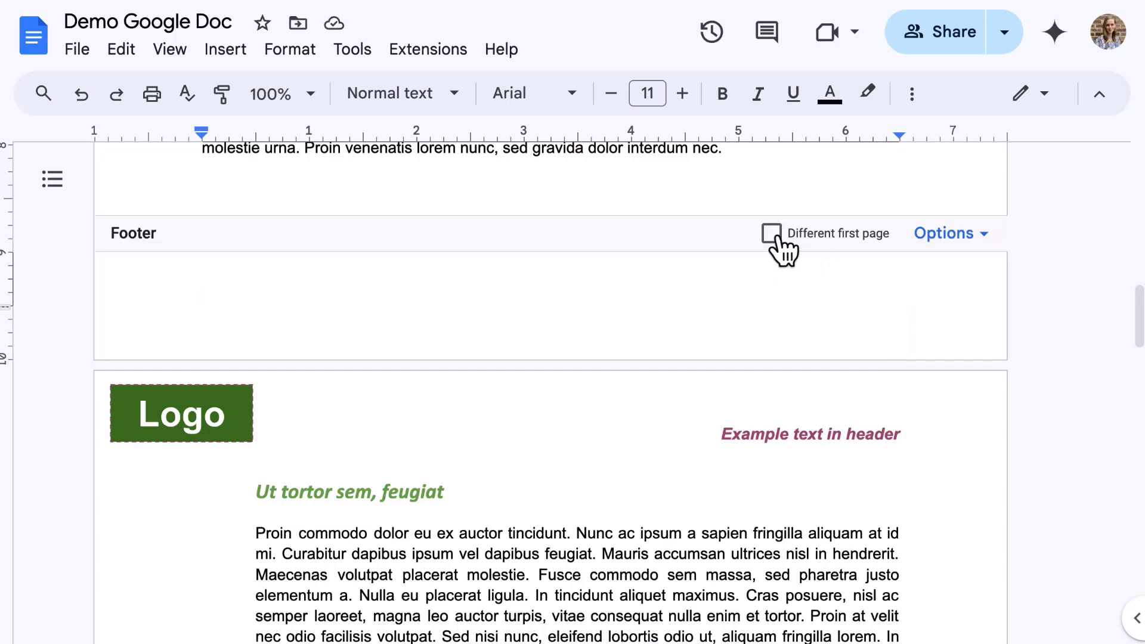
click(771, 234)
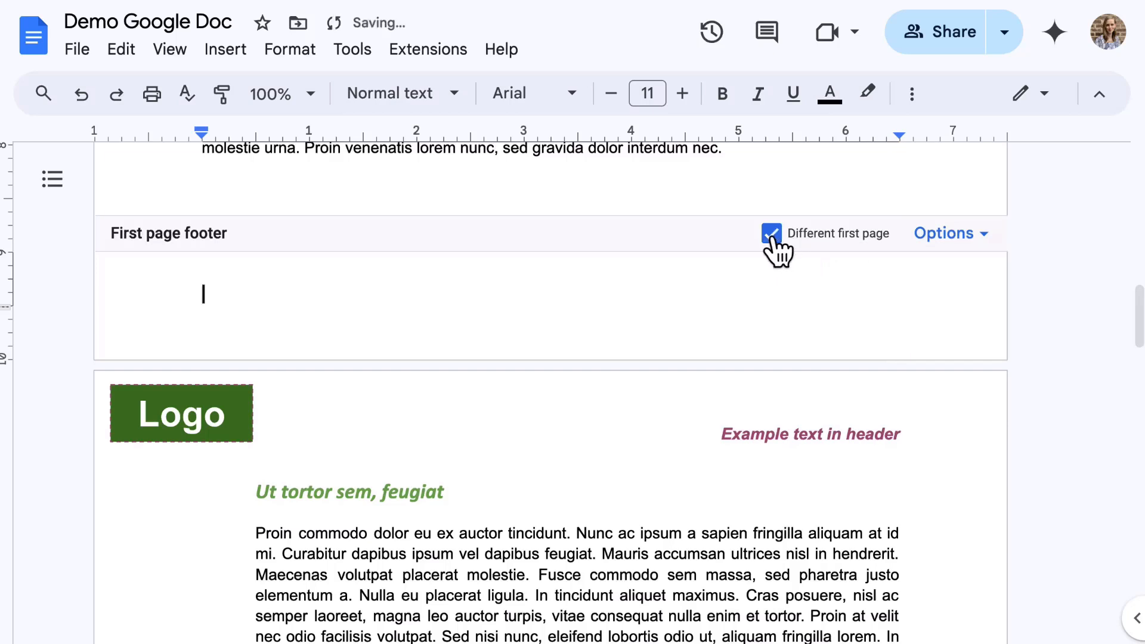
click(771, 234)
Step: Type 'Add text and images here' into the footer
click(771, 234)
click(772, 235)
text(Add text ad)
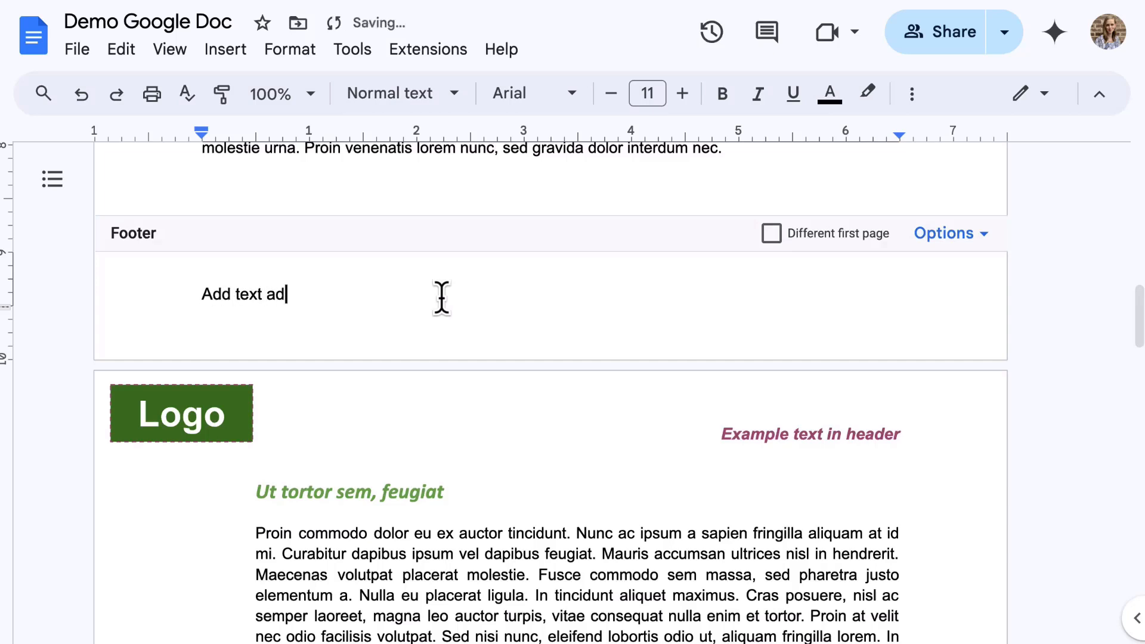
key(BackSpace)
text(nd images here)
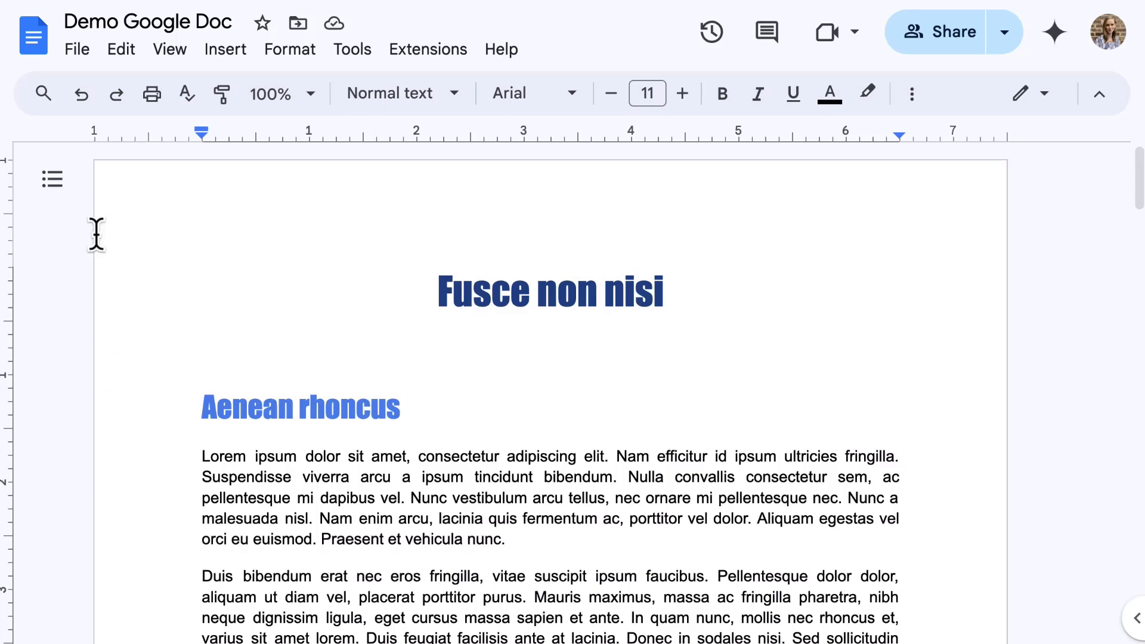
Step: Search for 'Lorem' in Find and replace, entering 'ipsum' as the replacement without replacing anything
click(121, 50)
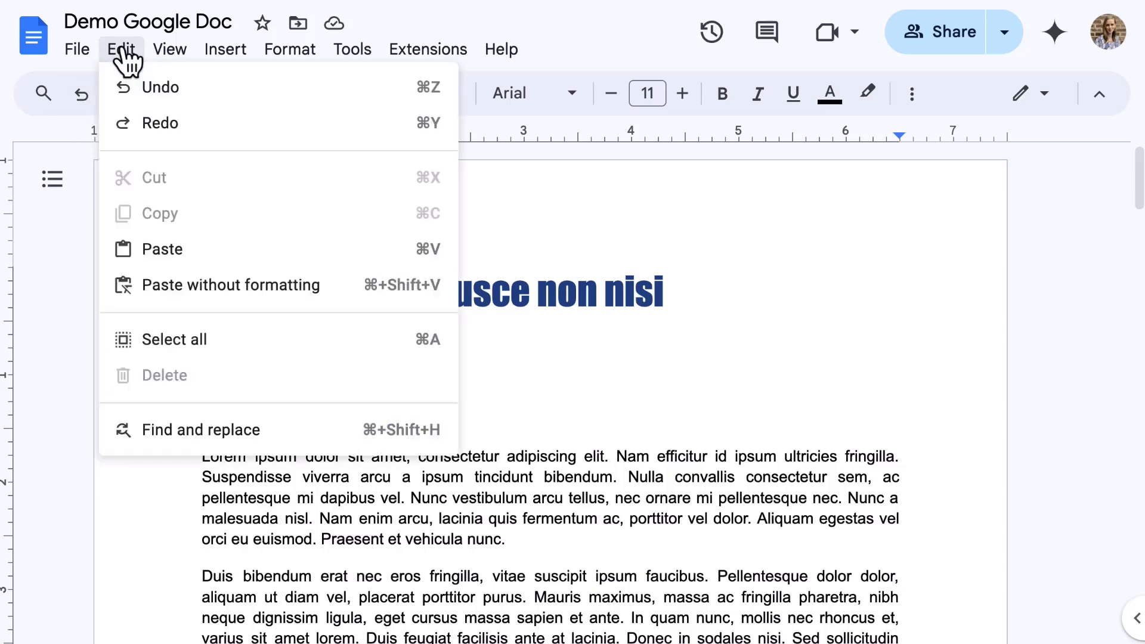
click(210, 451)
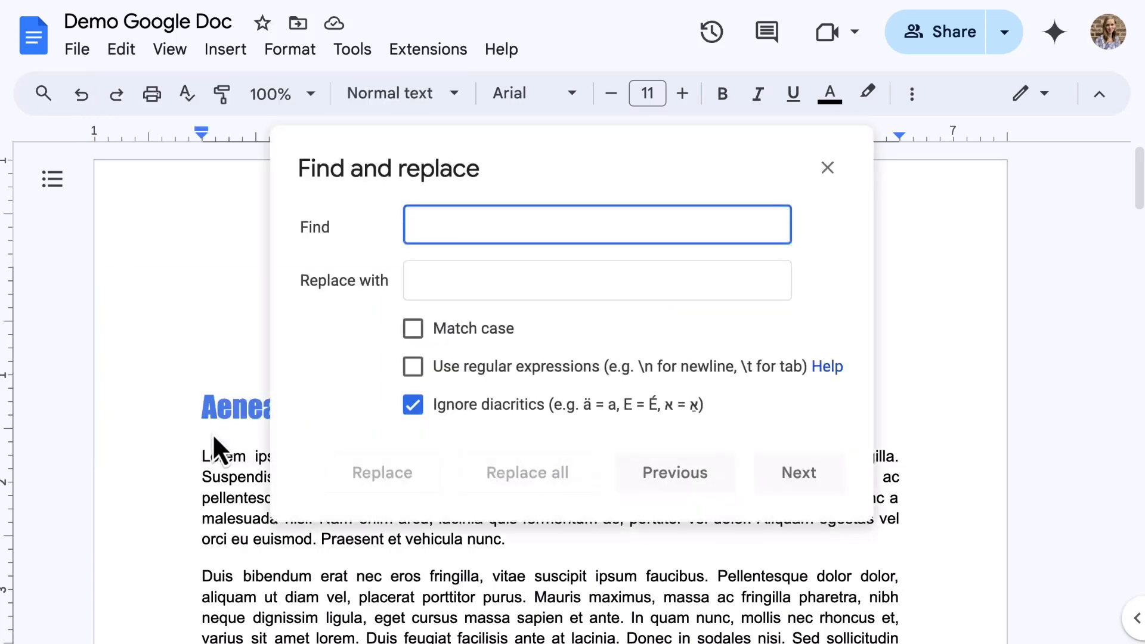
text(Lorem)
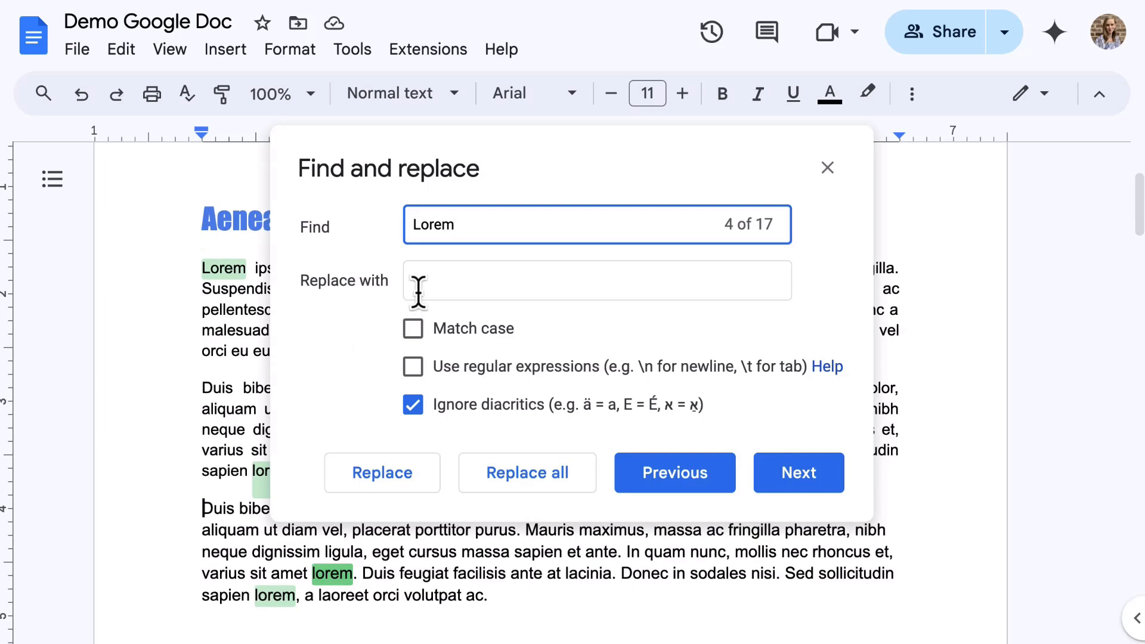
click(436, 278)
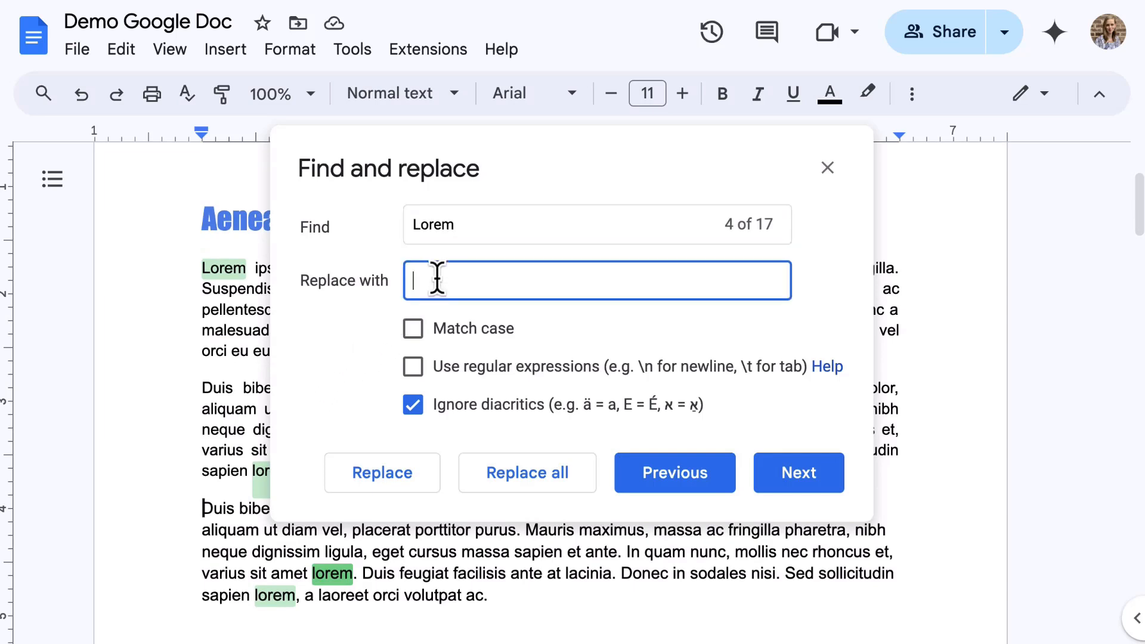
text(ipsum)
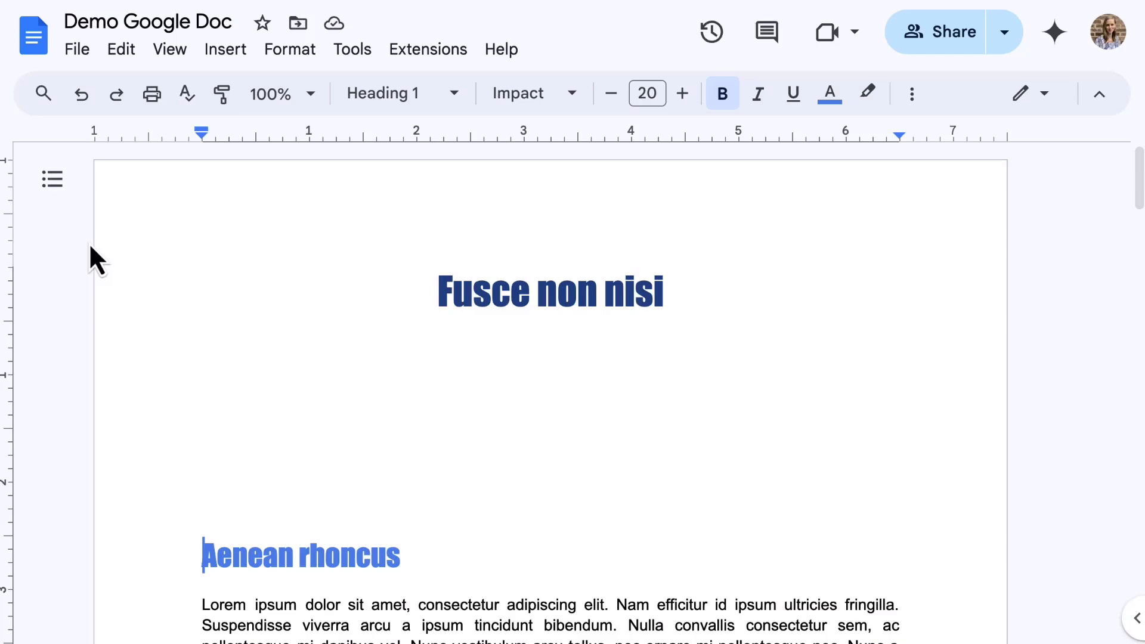
click(52, 179)
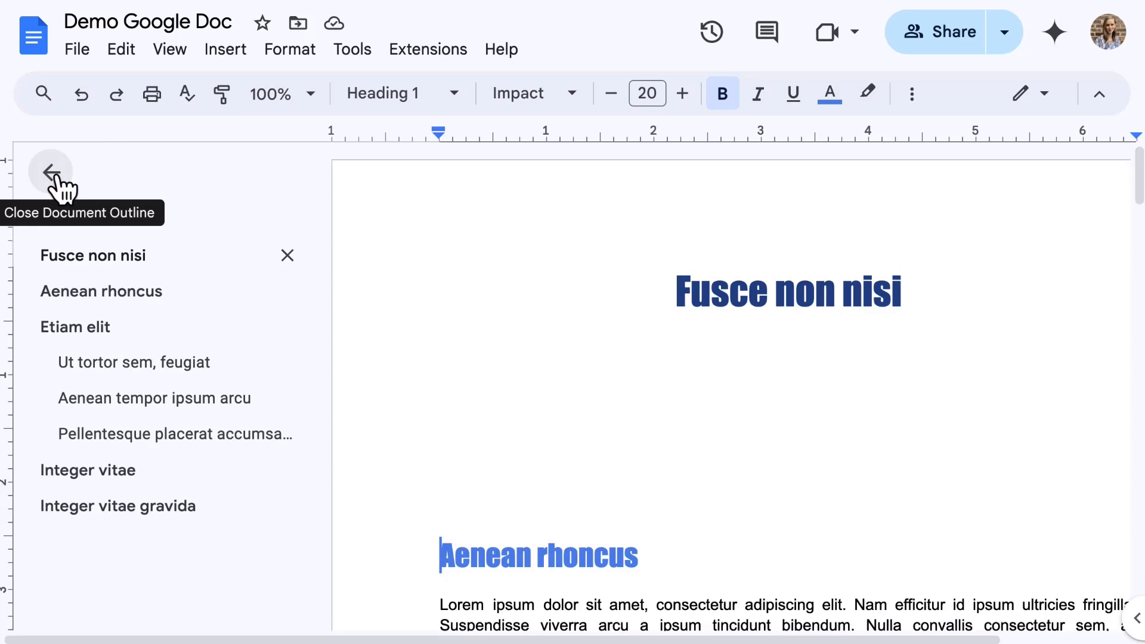
click(56, 177)
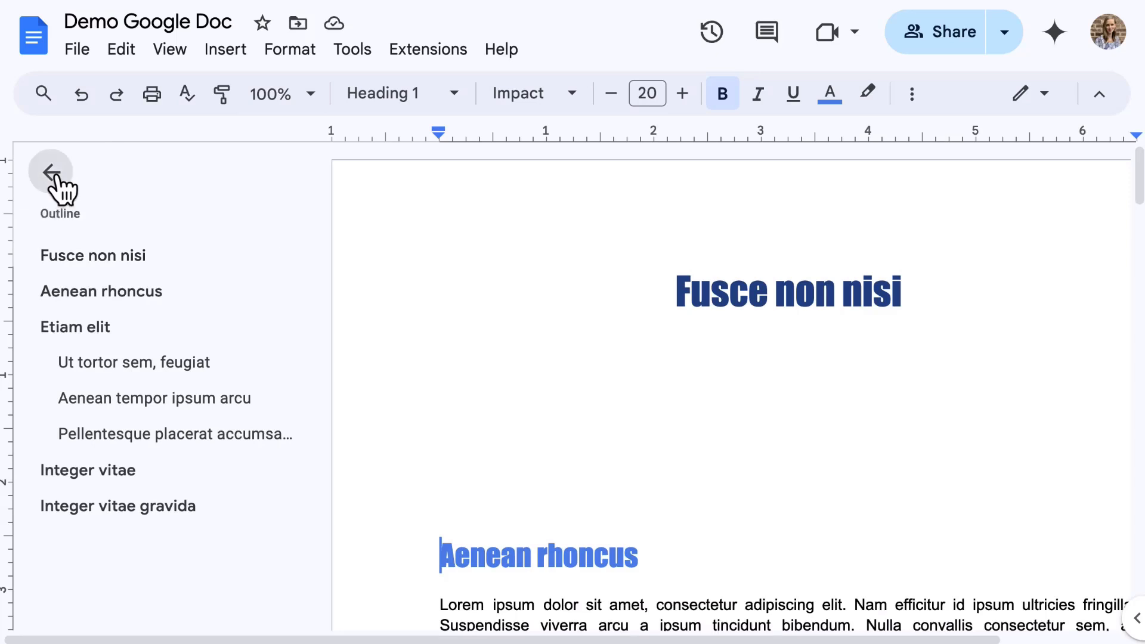
click(204, 375)
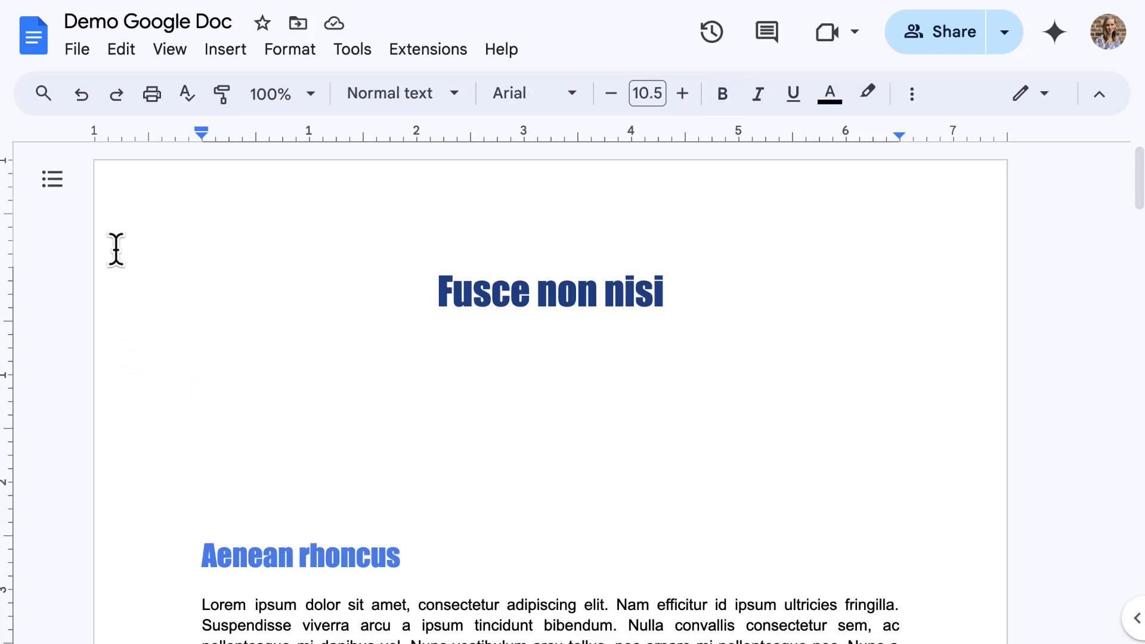
Step: Insert a Plain Text table of contents under the Fusce non nisi title
click(225, 60)
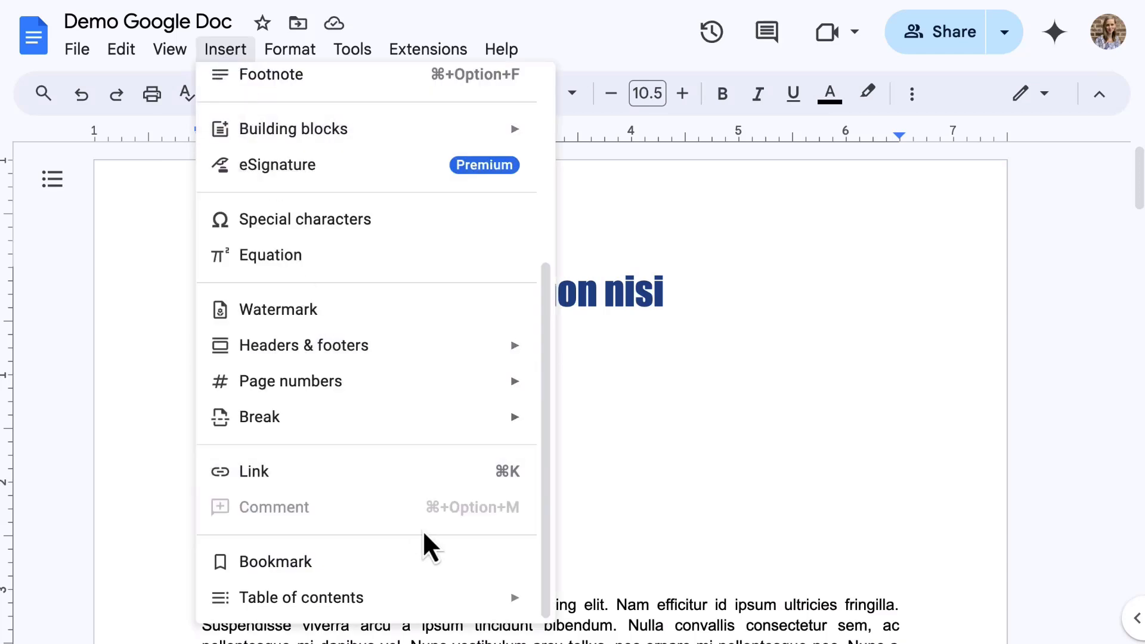
mouse_move(493, 603)
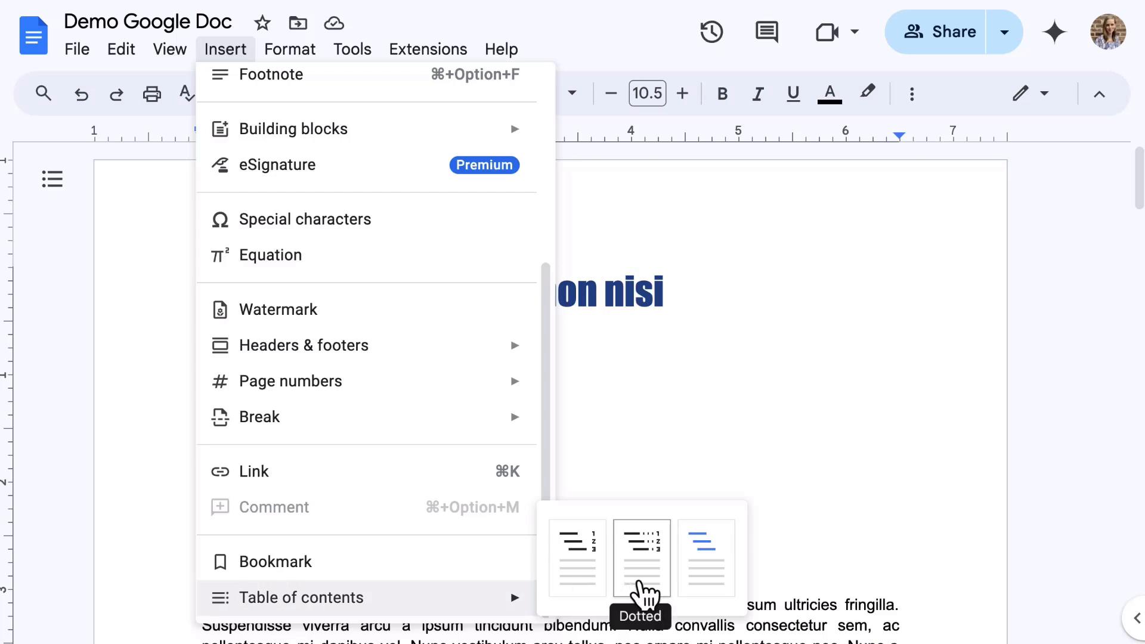
click(584, 567)
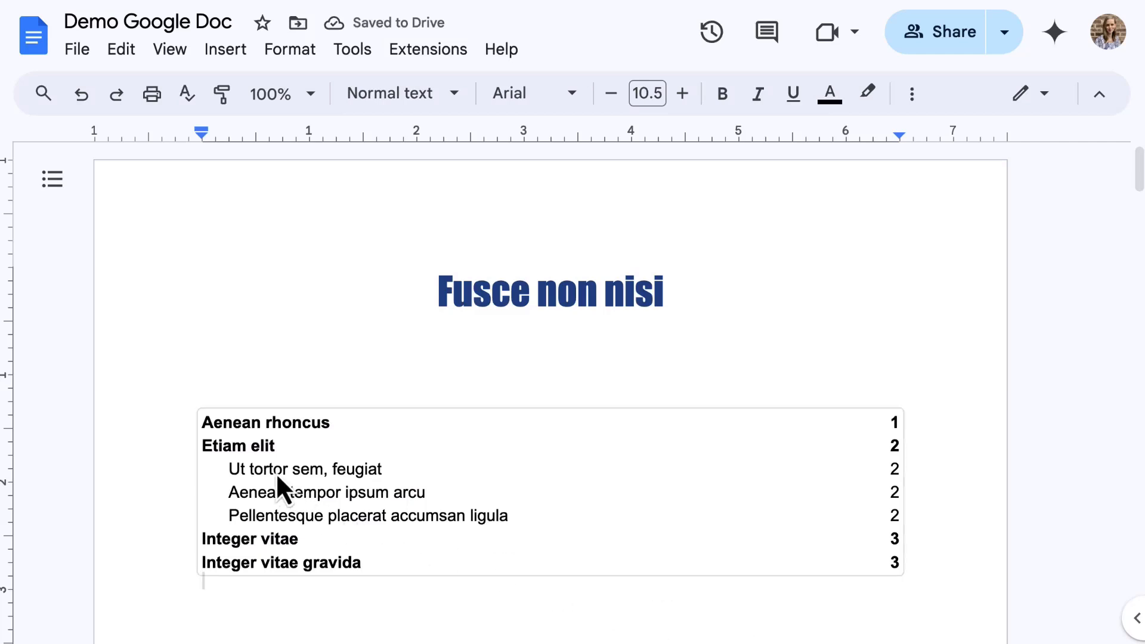
click(260, 468)
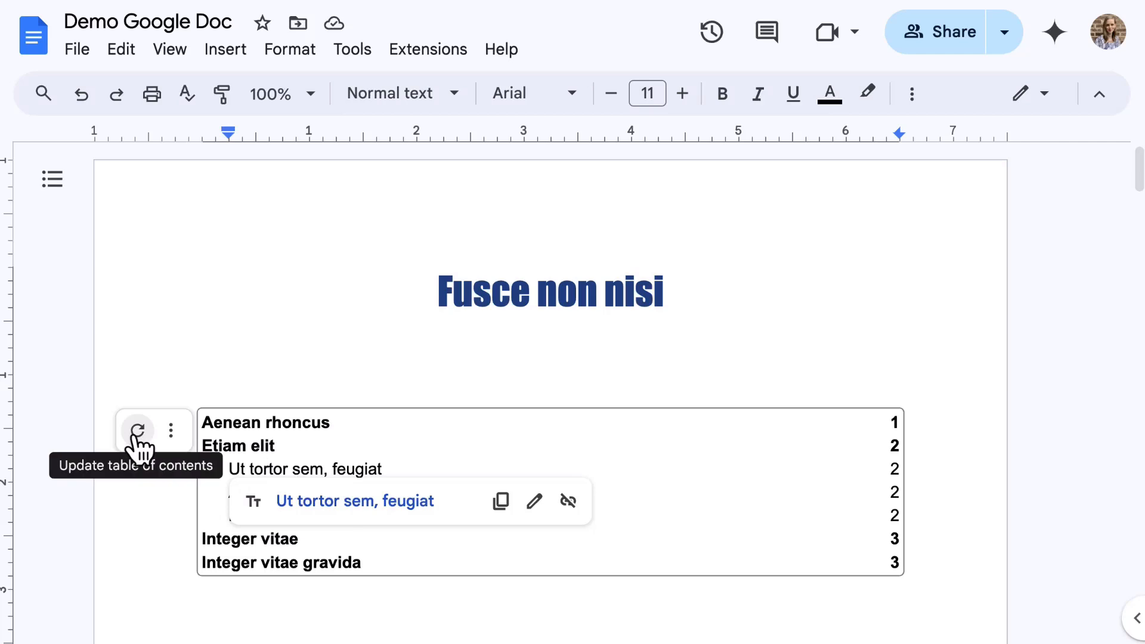
Step: Open the full table of contents settings and choose the plain blue-links style
click(172, 431)
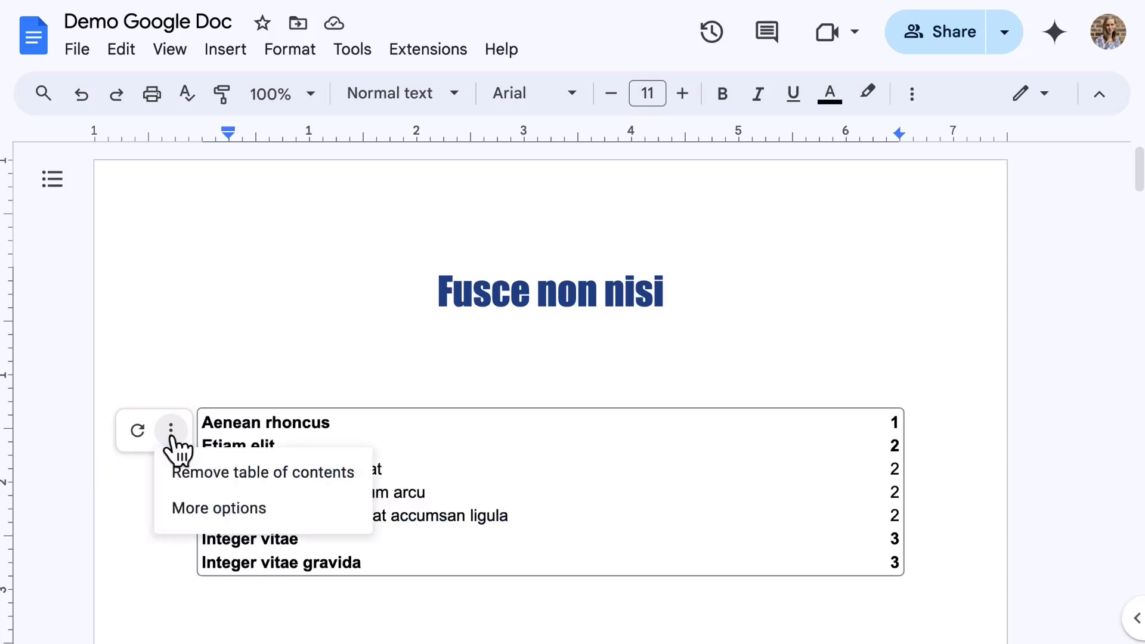
click(218, 512)
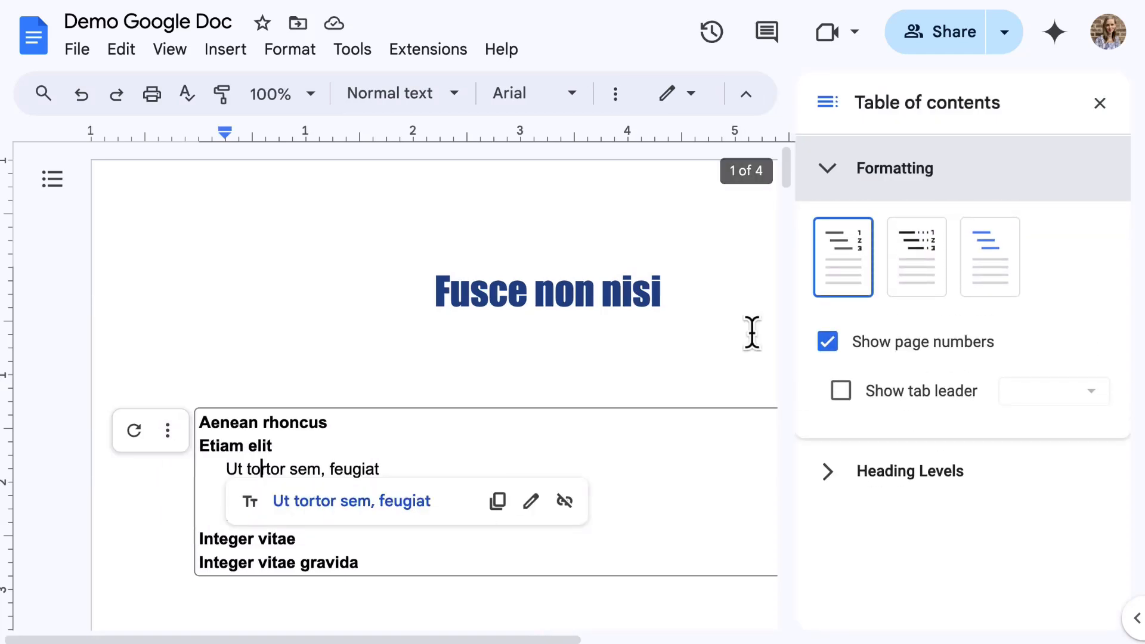
click(921, 280)
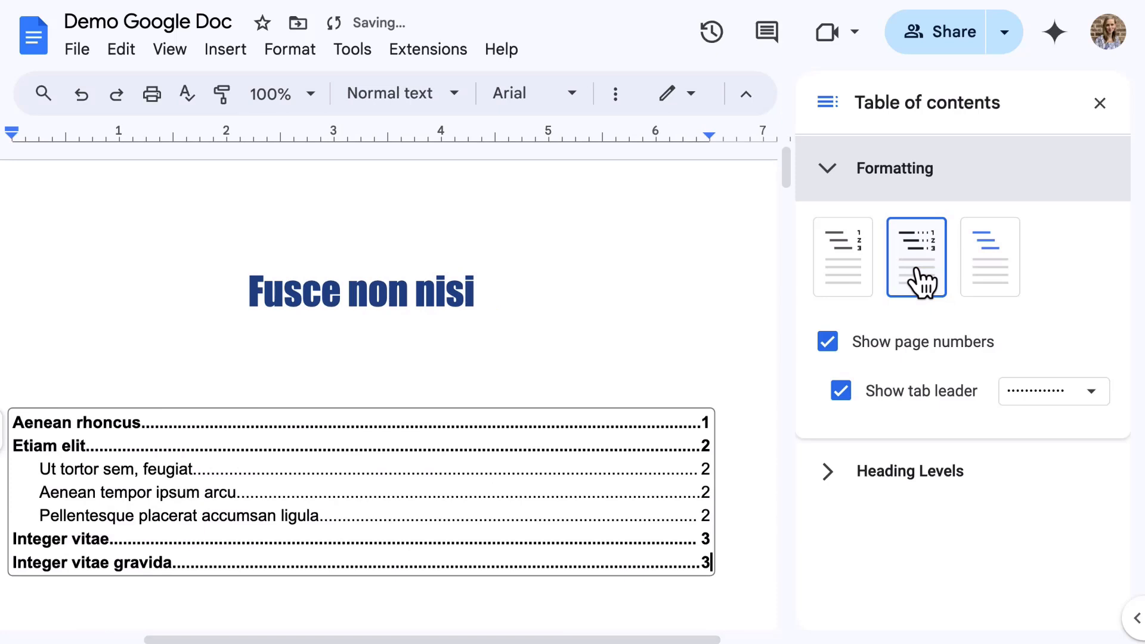
click(990, 279)
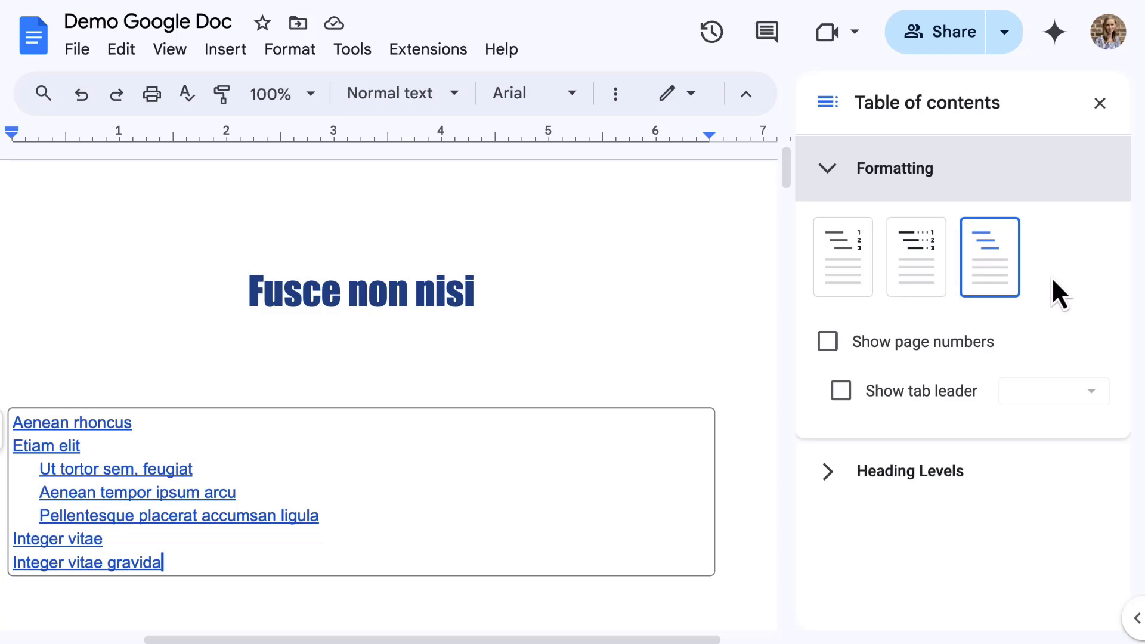
Step: Turn on page numbers and dotted tab leaders, toggling Heading 2 off and back on
click(910, 351)
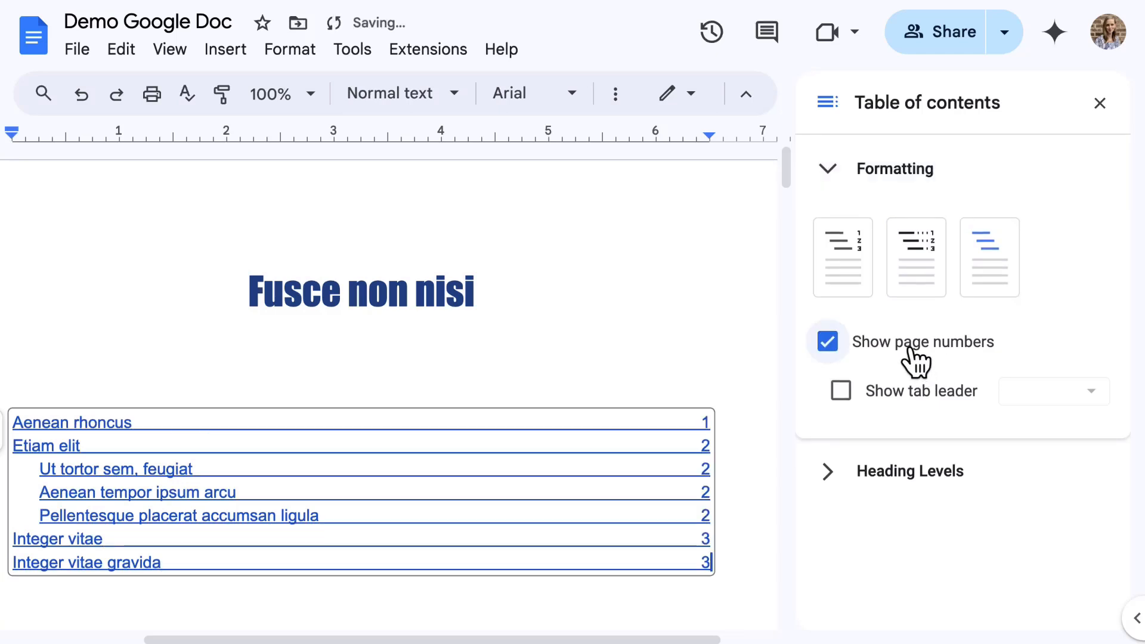
click(912, 389)
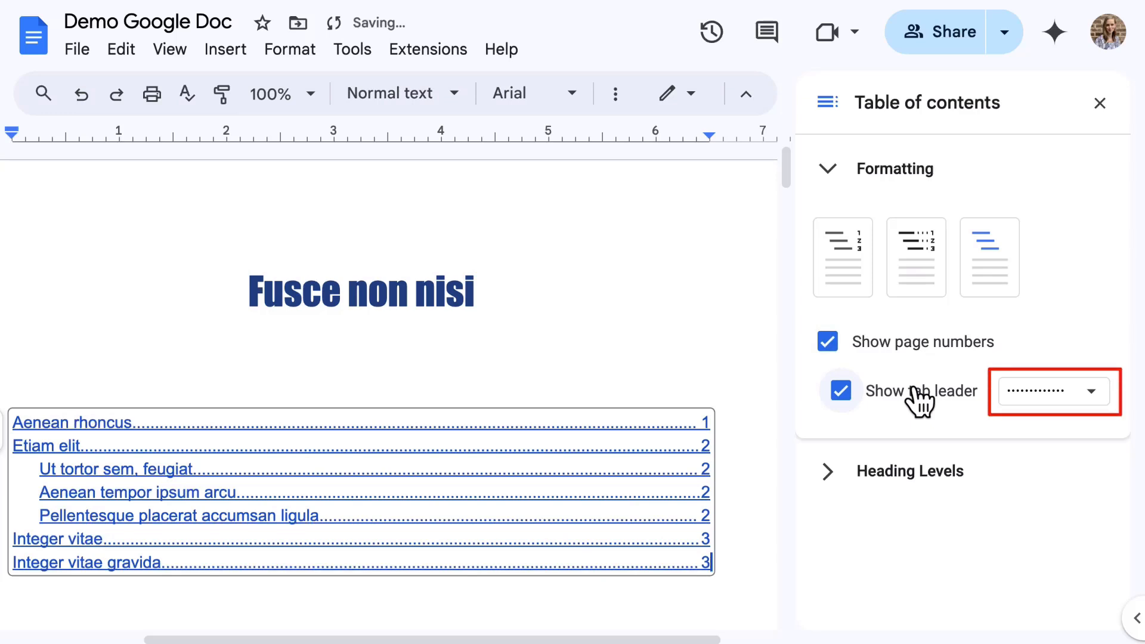
click(918, 474)
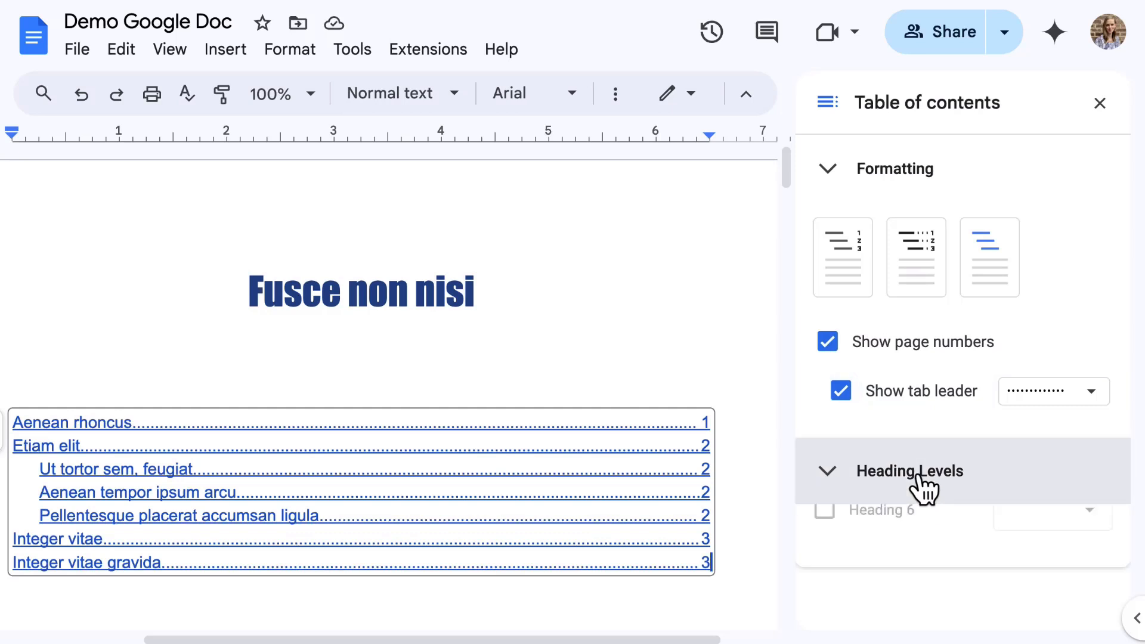
scroll(922, 486, down, 3)
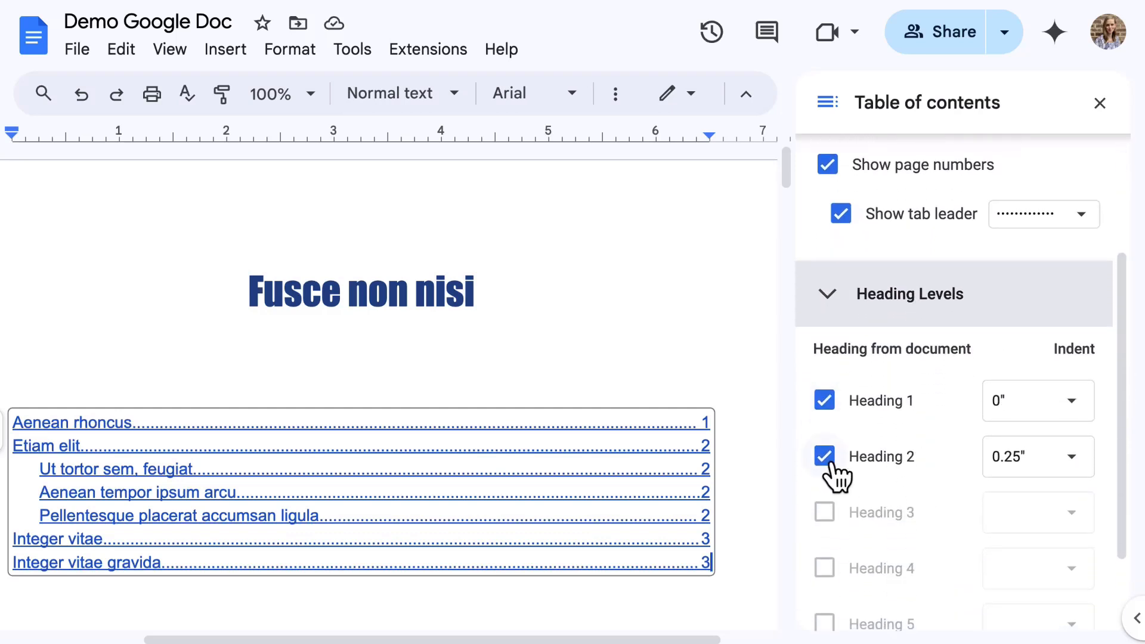
click(828, 463)
click(826, 463)
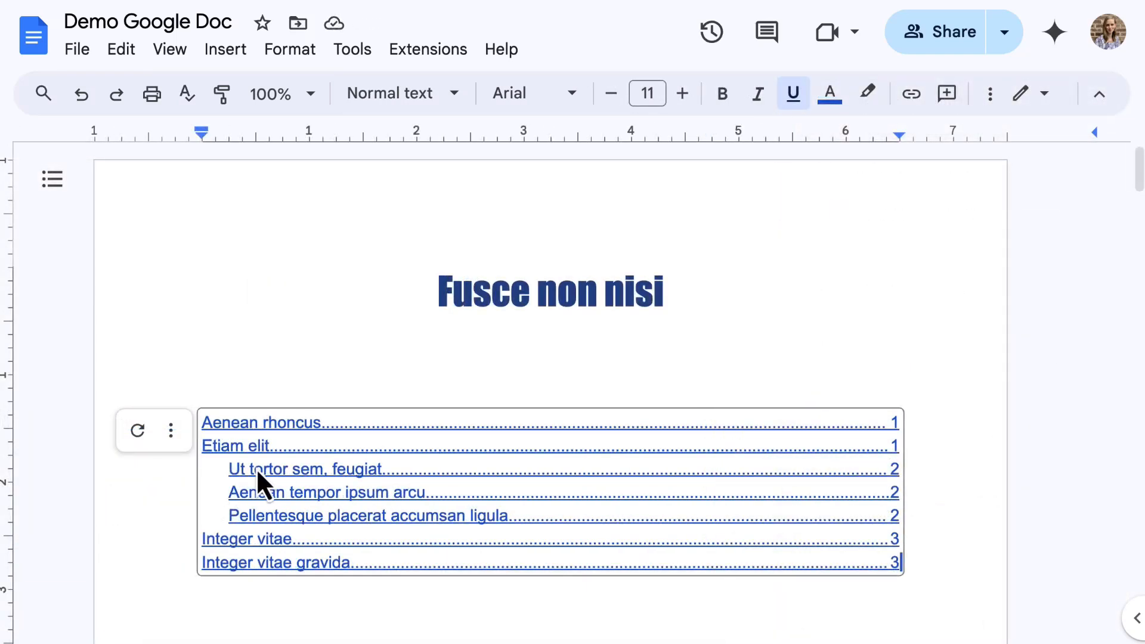
Step: Copy the heading link from the 'Ut tortor sem, feugiat' contents entry's link popup
click(256, 469)
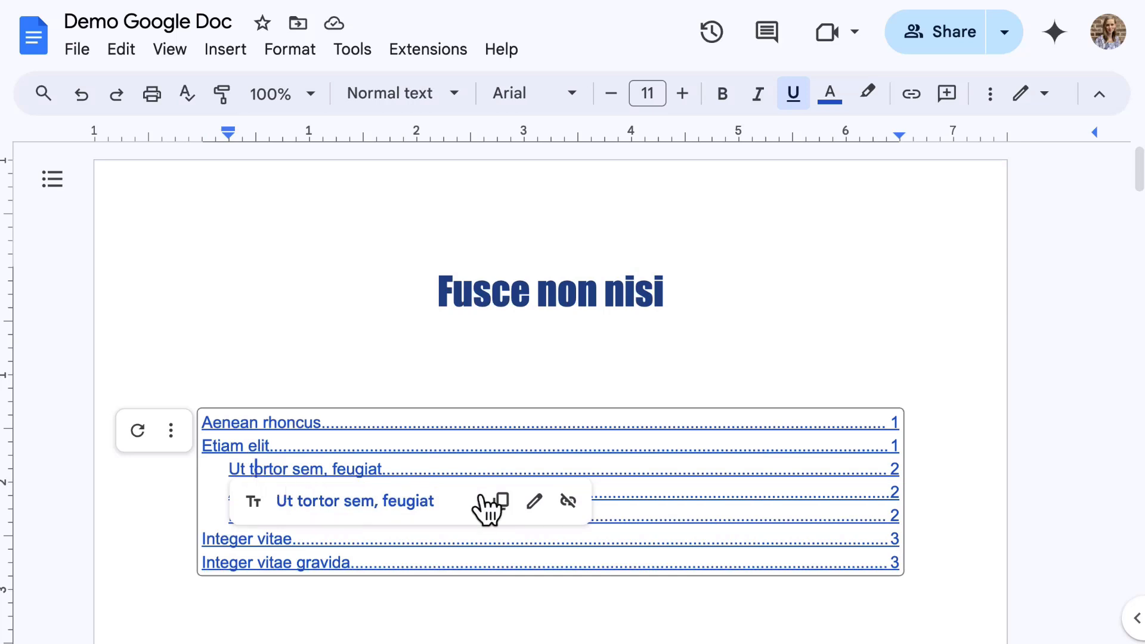
click(501, 504)
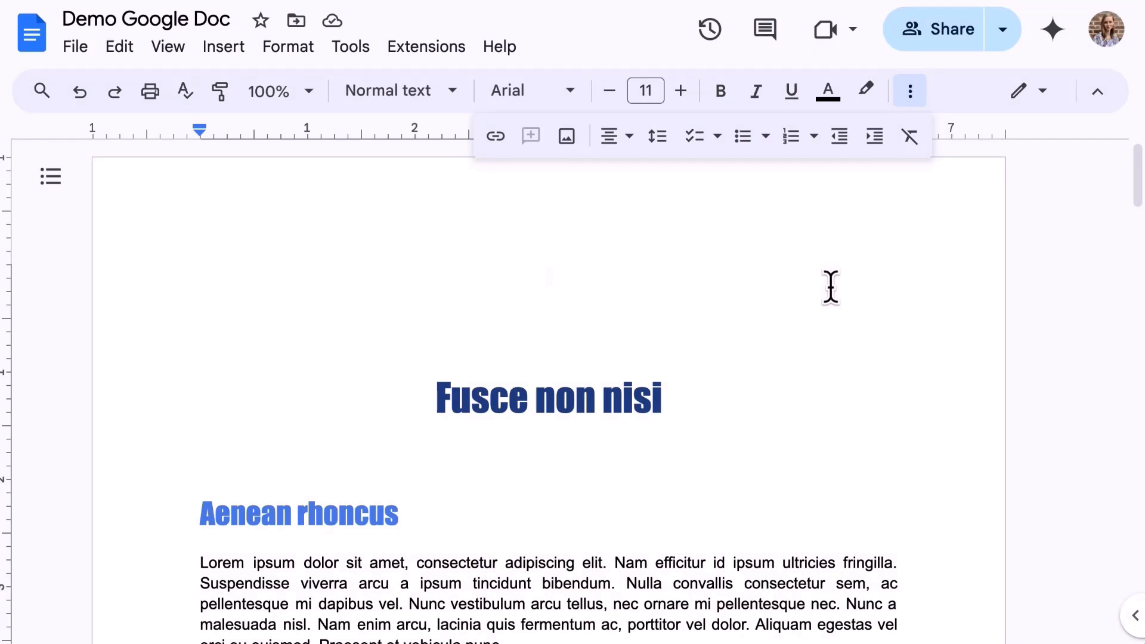
Step: Look over the Insert > Image options, then place the caret on the empty line above the title
click(226, 50)
mouse_move(464, 87)
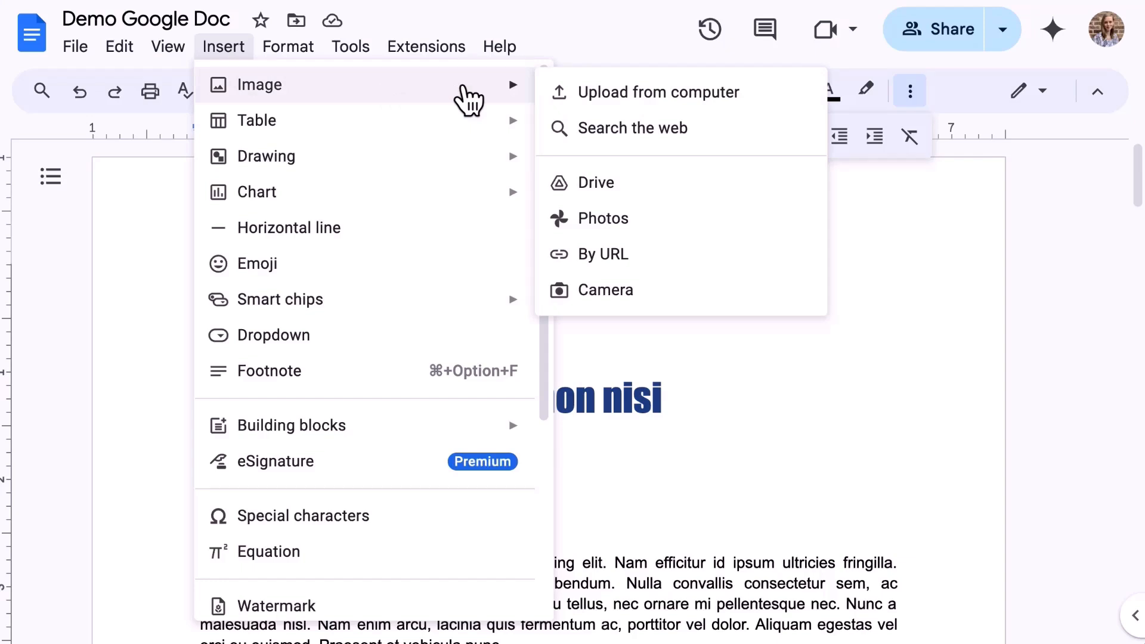
click(918, 278)
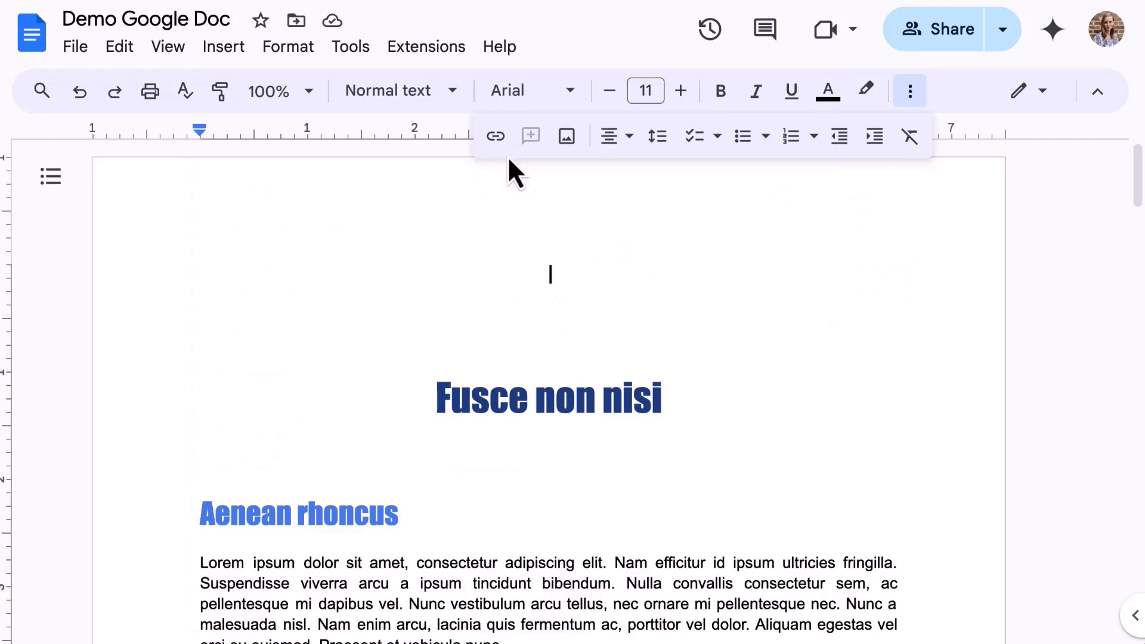
Step: Open the toolbar's insert-image dropdown listing upload, web search, Drive, Photos, URL and camera
click(566, 136)
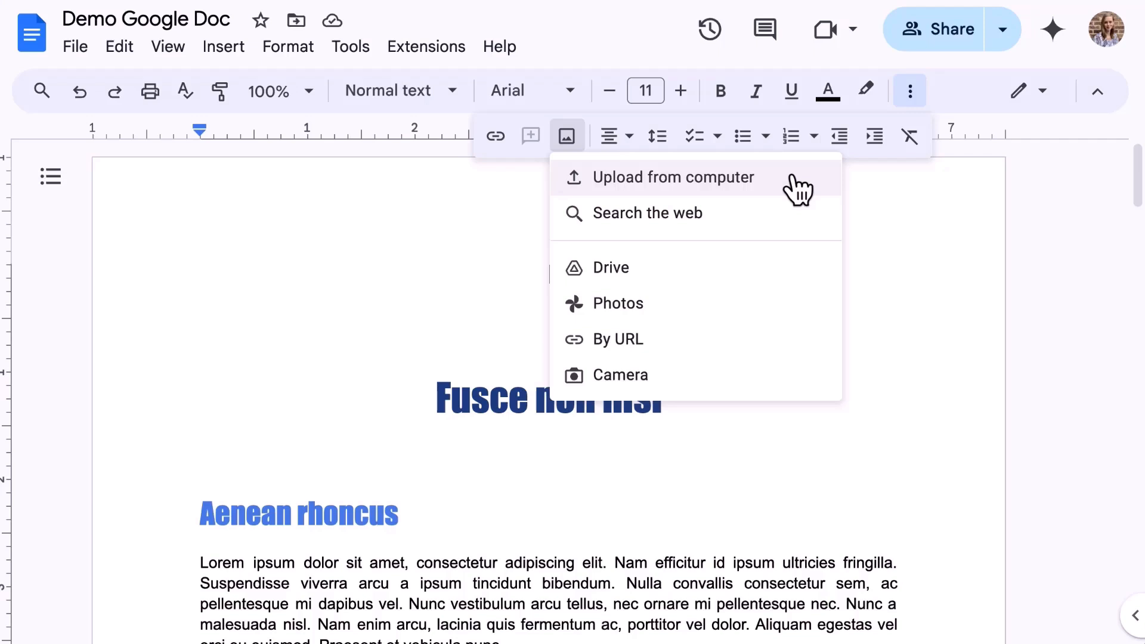
Step: Web-search images for 'tree' and insert the cartoon tree picture on the top line
click(781, 226)
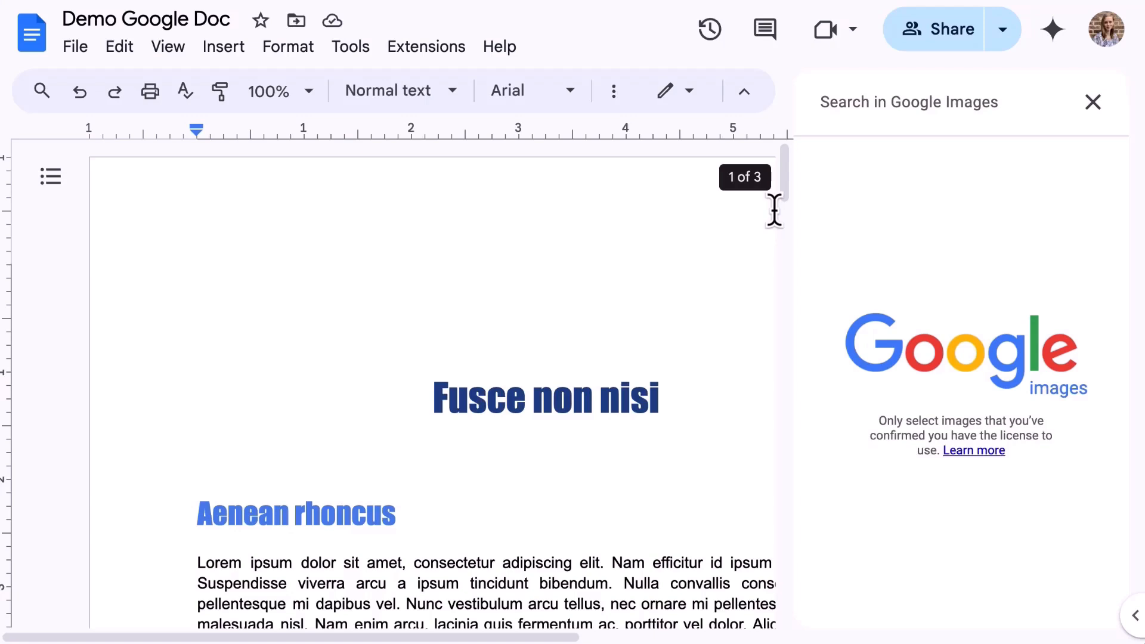
text(tree)
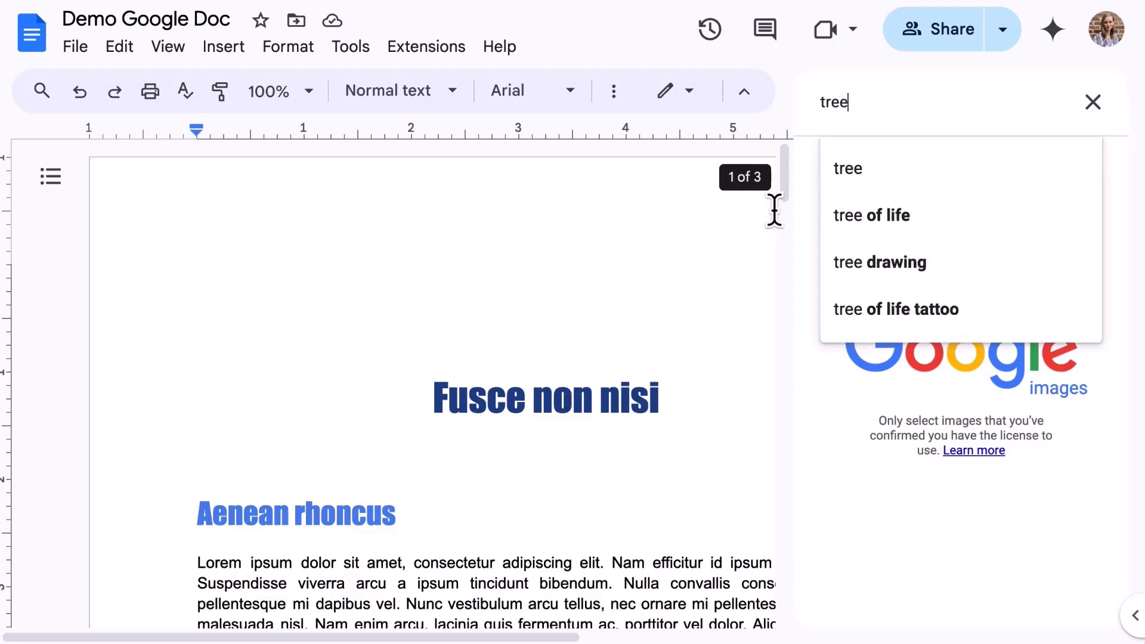
key(Return)
scroll(959, 387, down, 2)
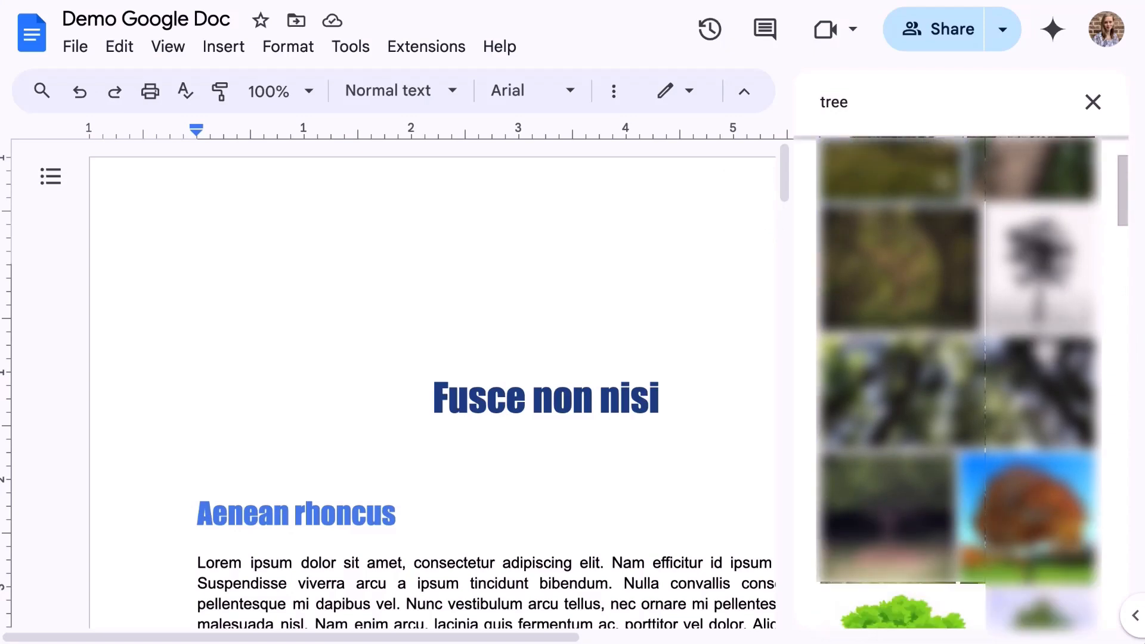
scroll(958, 387, down, 5)
click(894, 338)
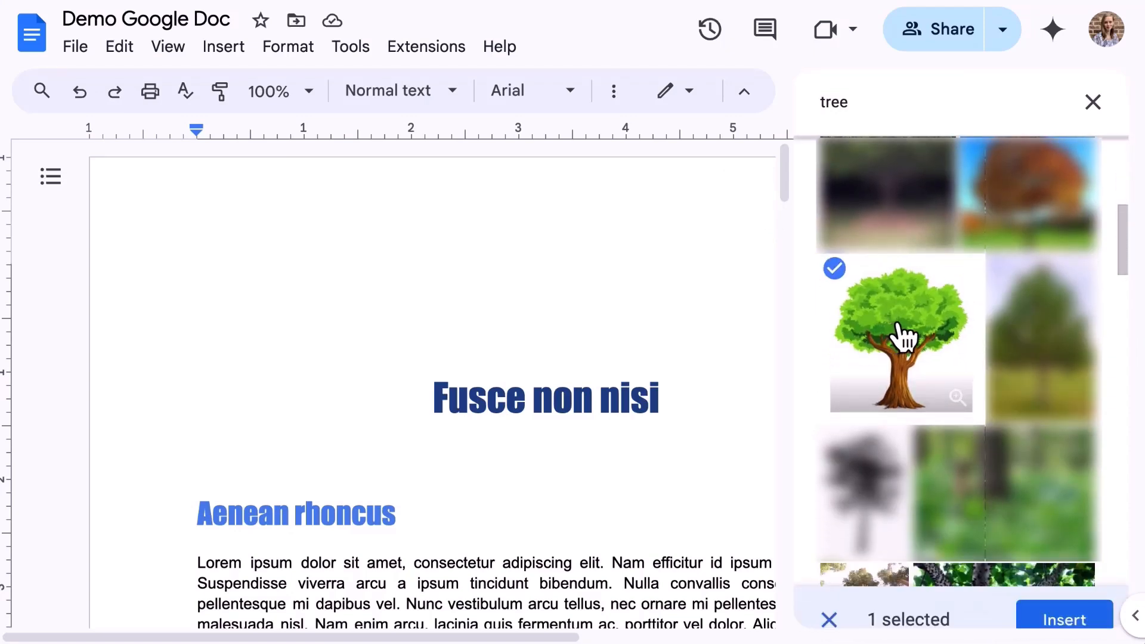
click(1062, 617)
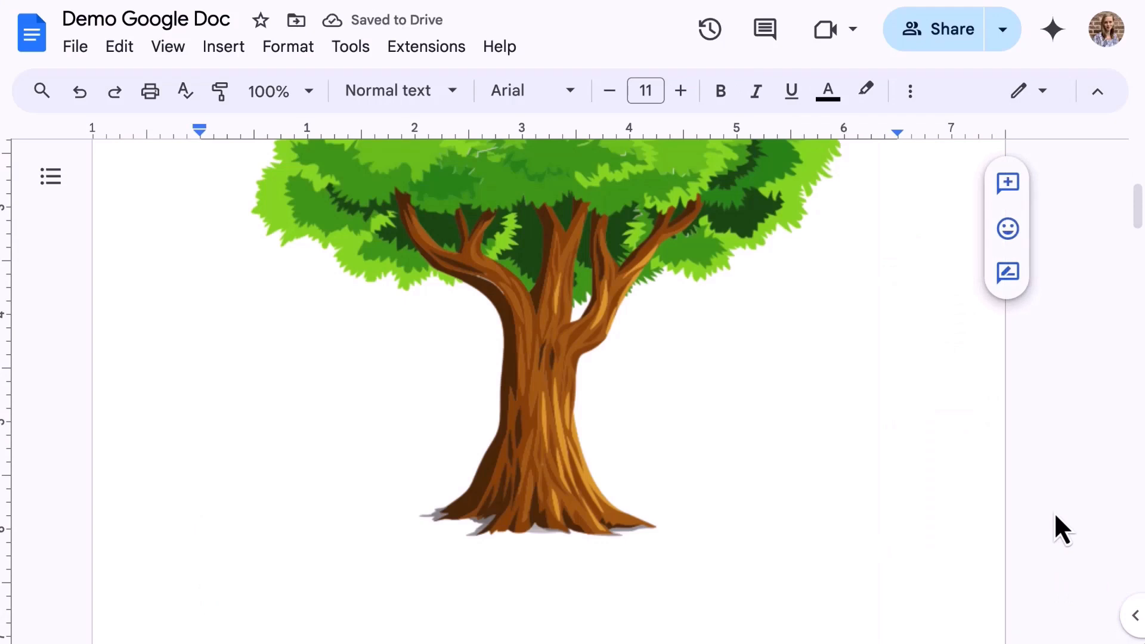
scroll(992, 358, up, 4)
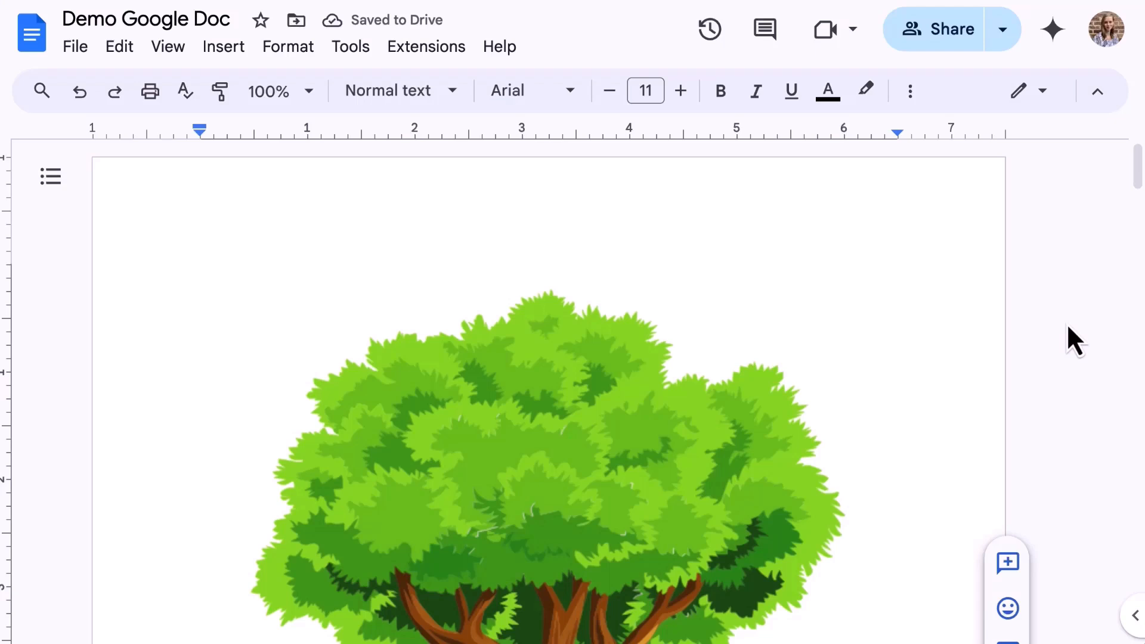
Step: Delete the tree picture and choose the starred steak photo from Google Drive
key(BackSpace)
click(918, 97)
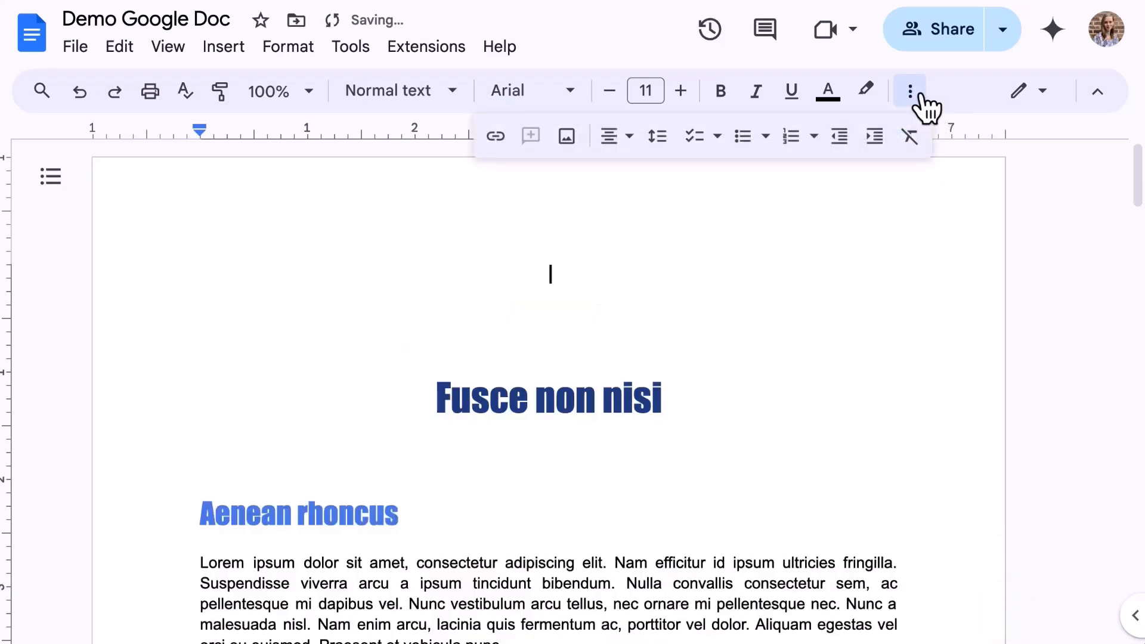
click(581, 144)
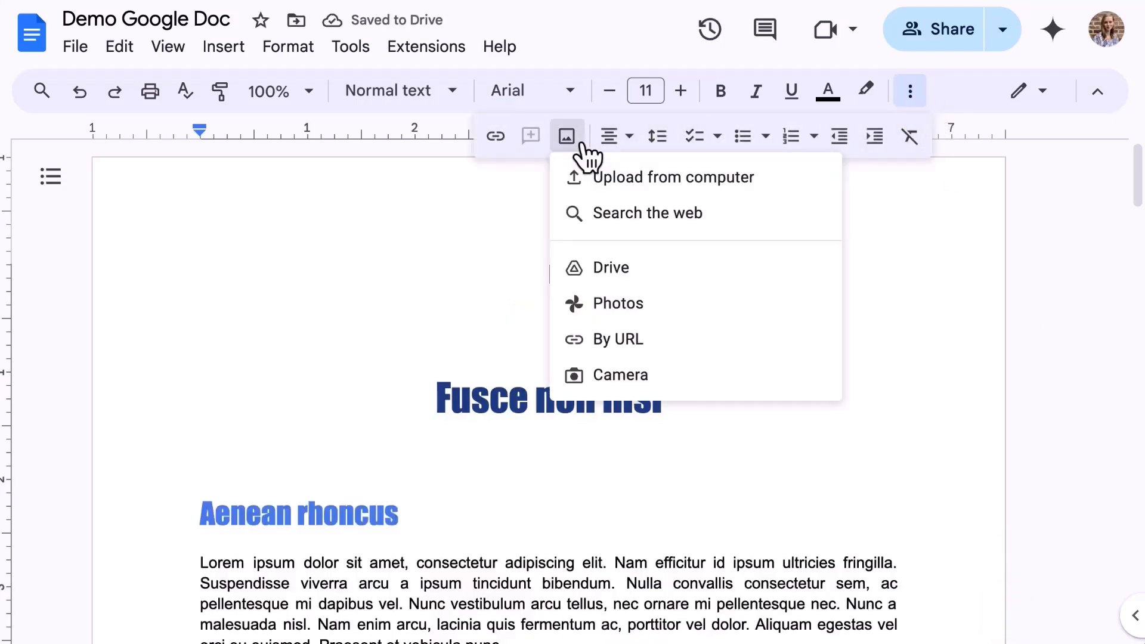
click(678, 266)
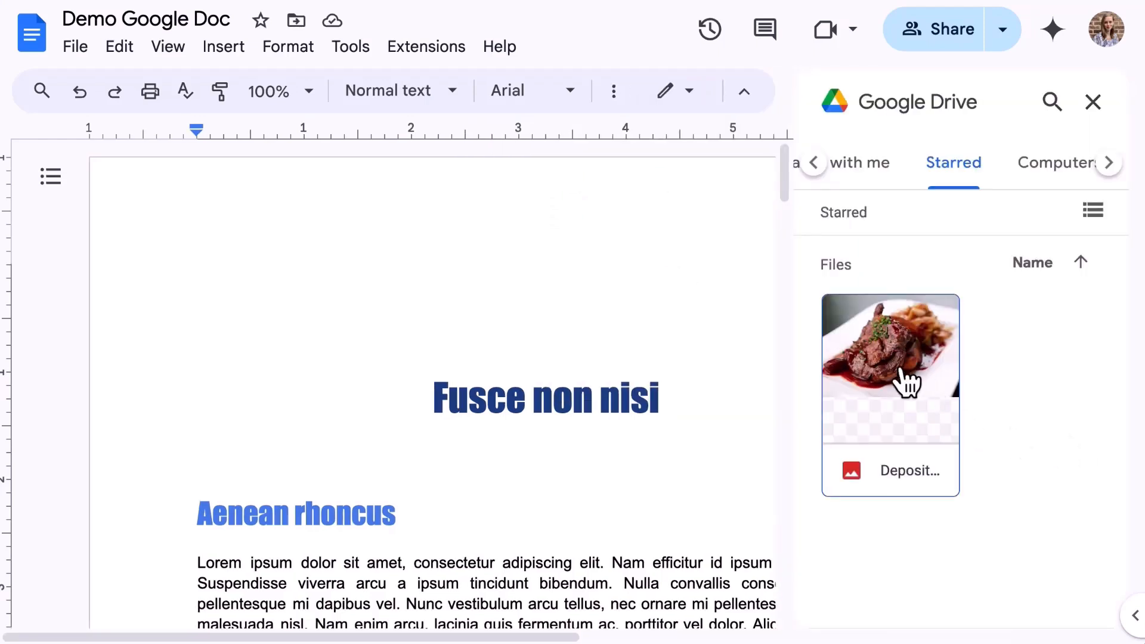
click(905, 381)
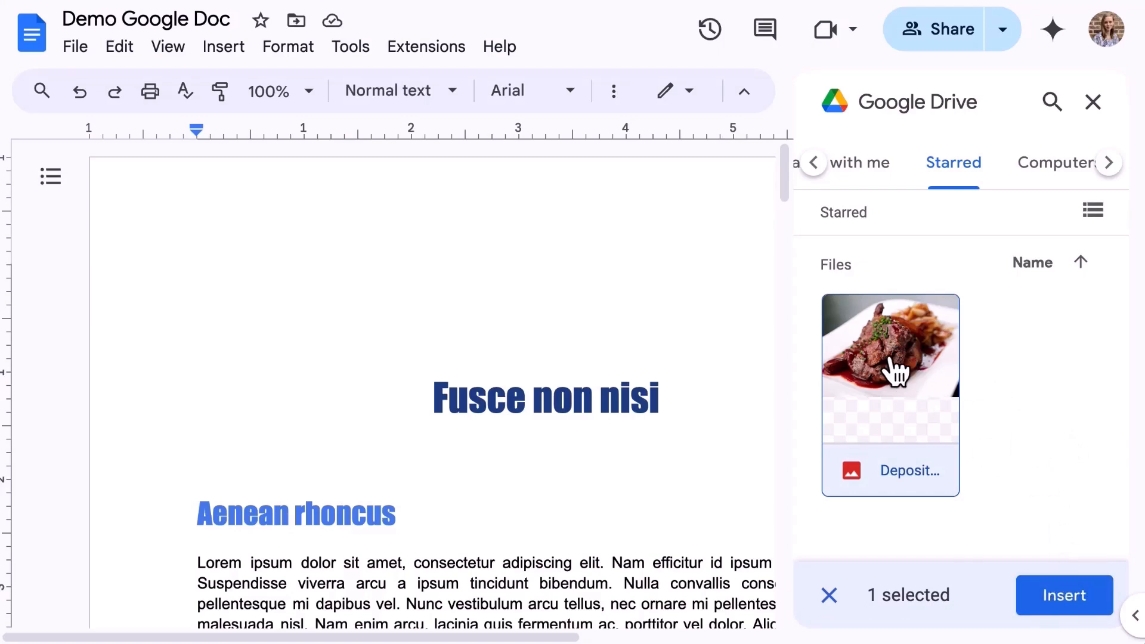
Step: Drag the steak photo to the top of the document and close the Drive panel
drag(889, 364, 654, 291)
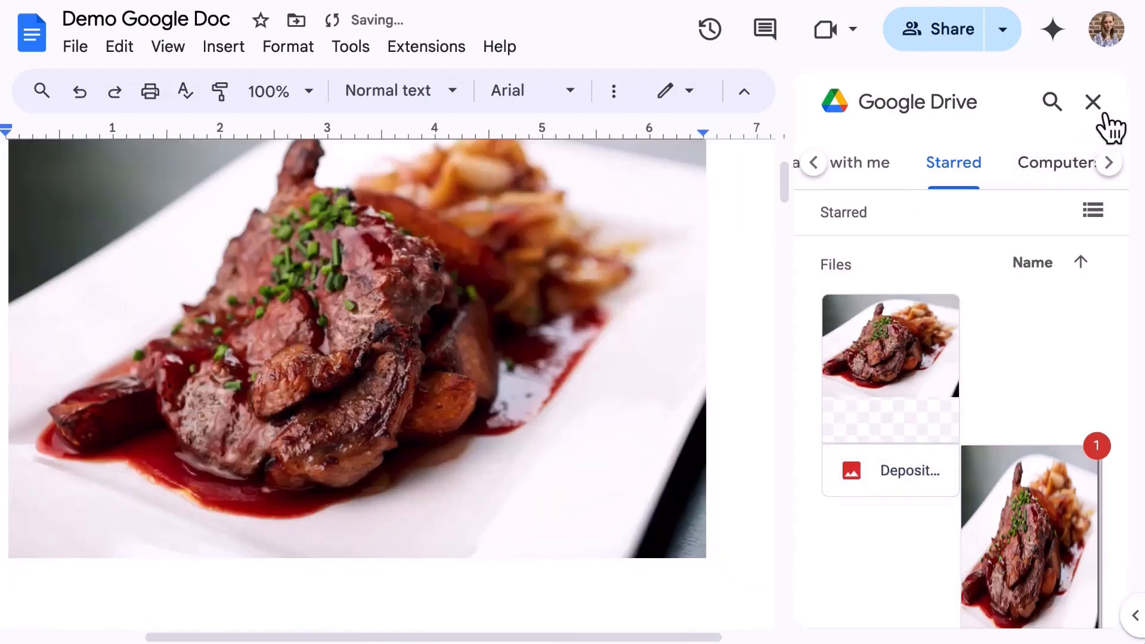
click(1094, 105)
scroll(951, 360, up, 2)
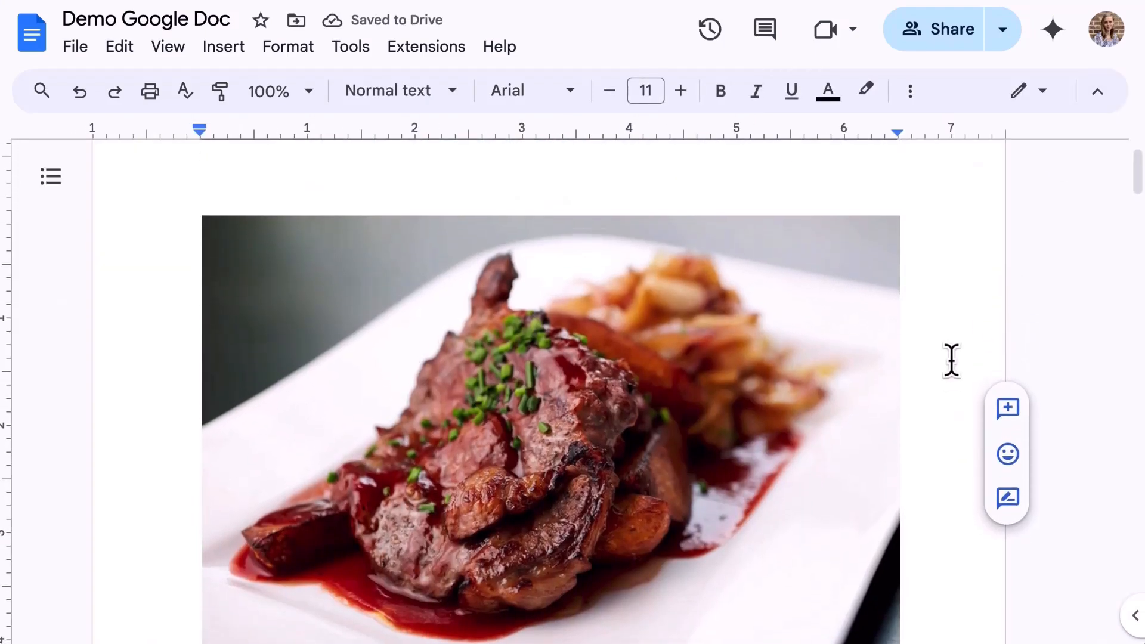
scroll(950, 360, down, 1)
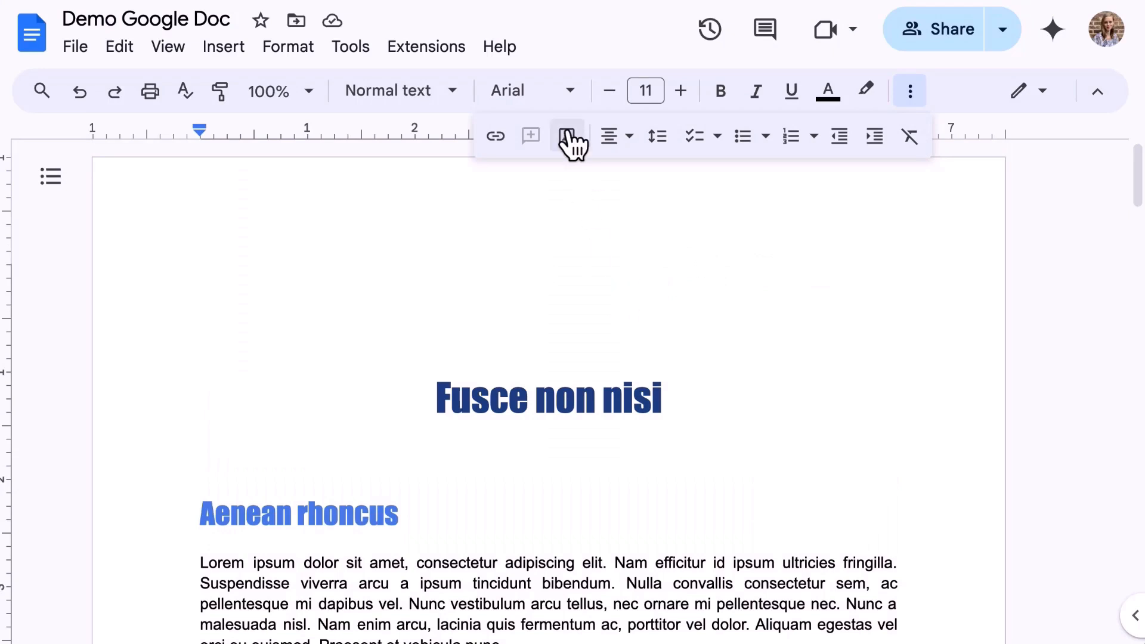
Step: Try the Google Photos and web-address image sources, cancelling the By URL insert
click(568, 137)
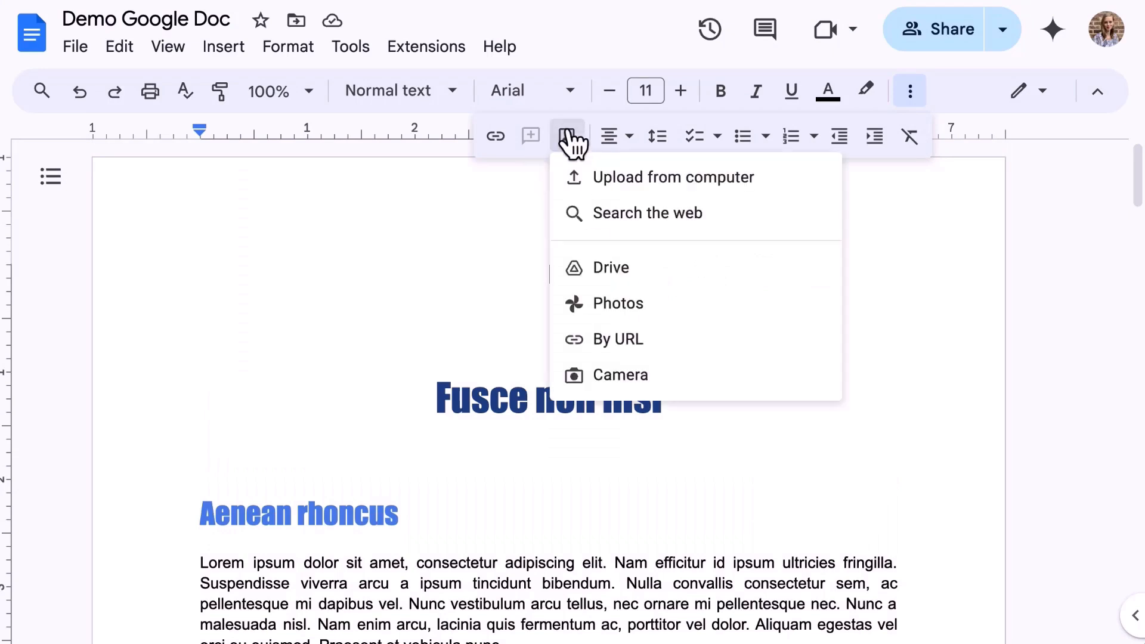
click(669, 310)
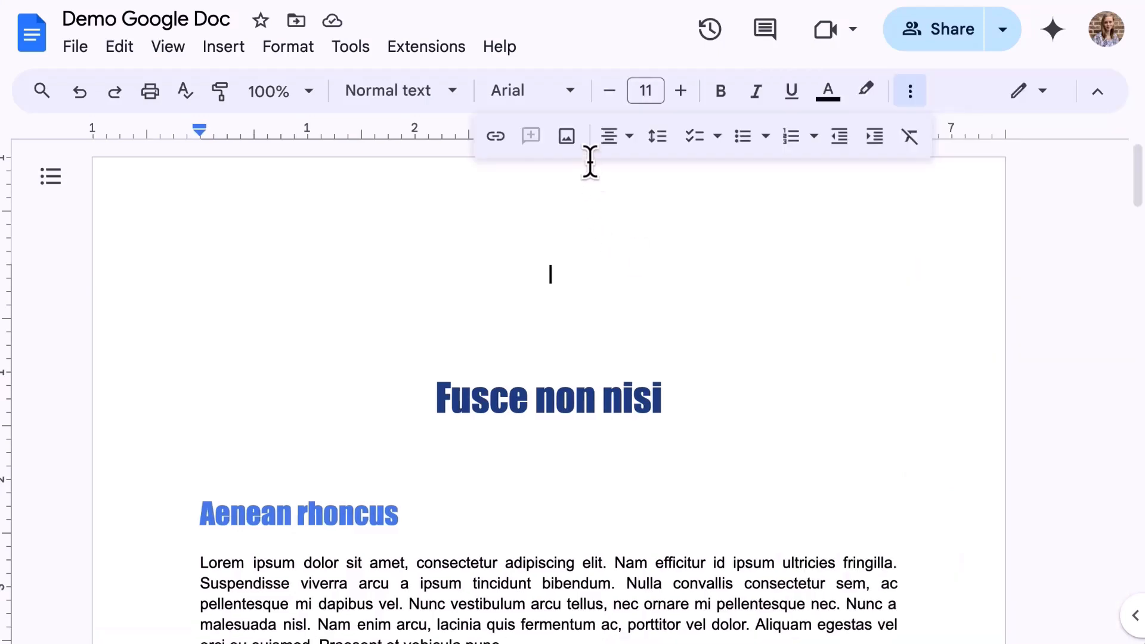
click(565, 134)
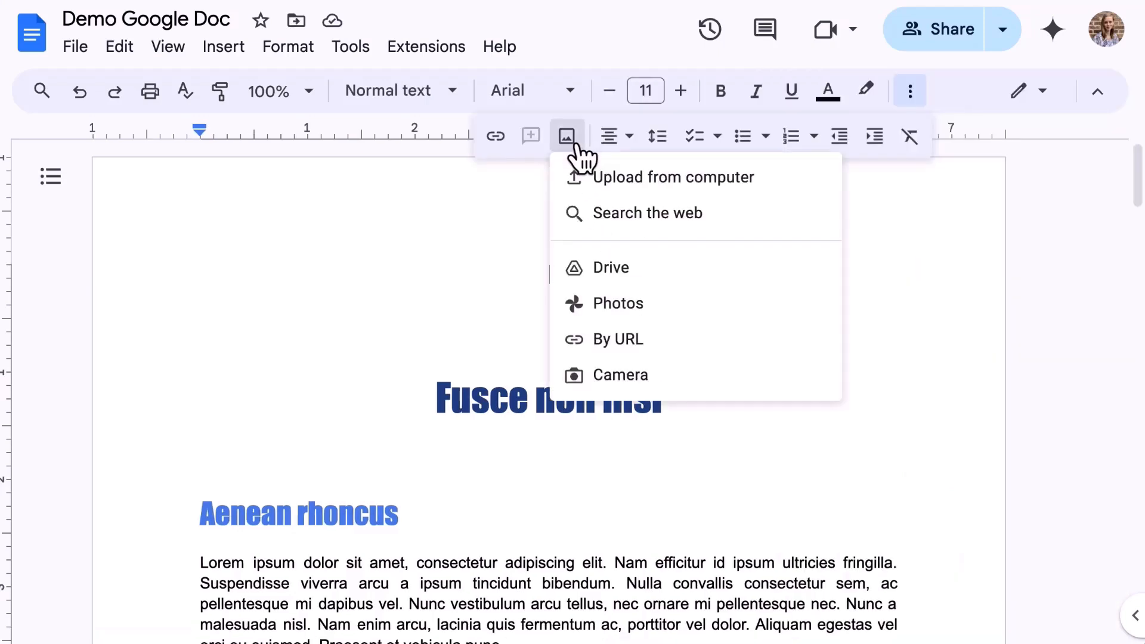
click(644, 341)
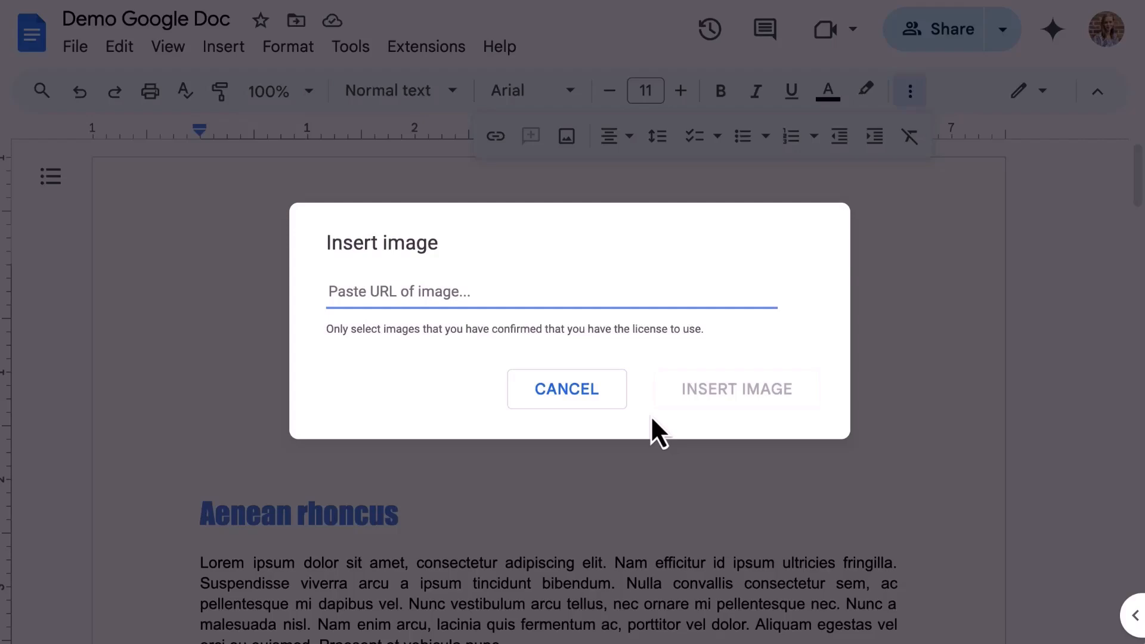
click(554, 397)
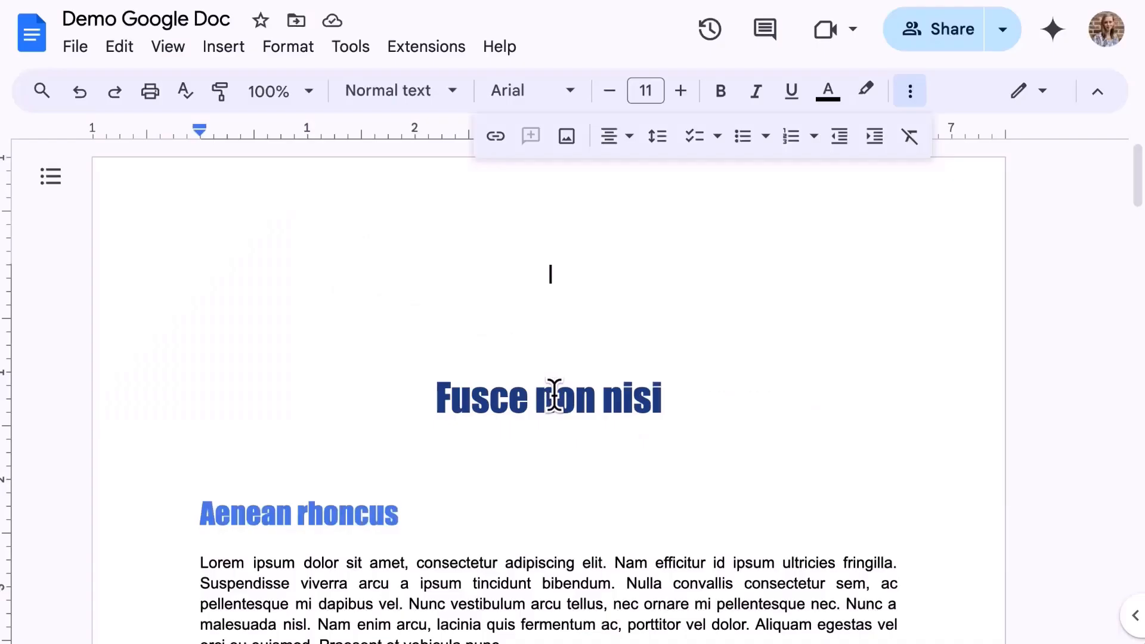
click(566, 137)
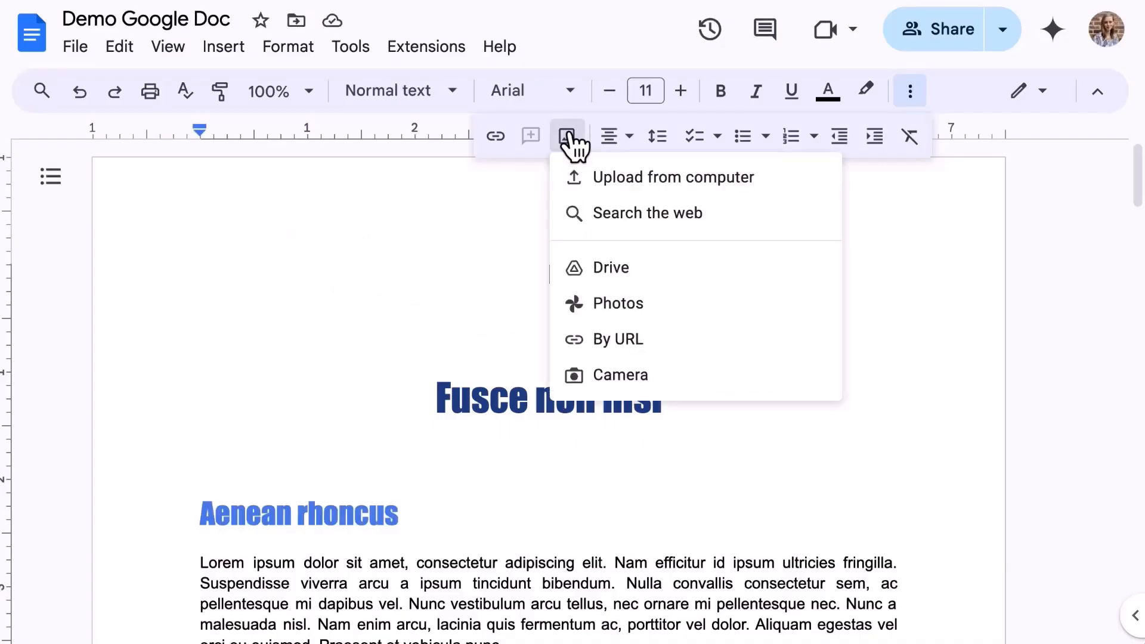
Step: Take a camera photo of the tree and insert it at the document's top
click(658, 374)
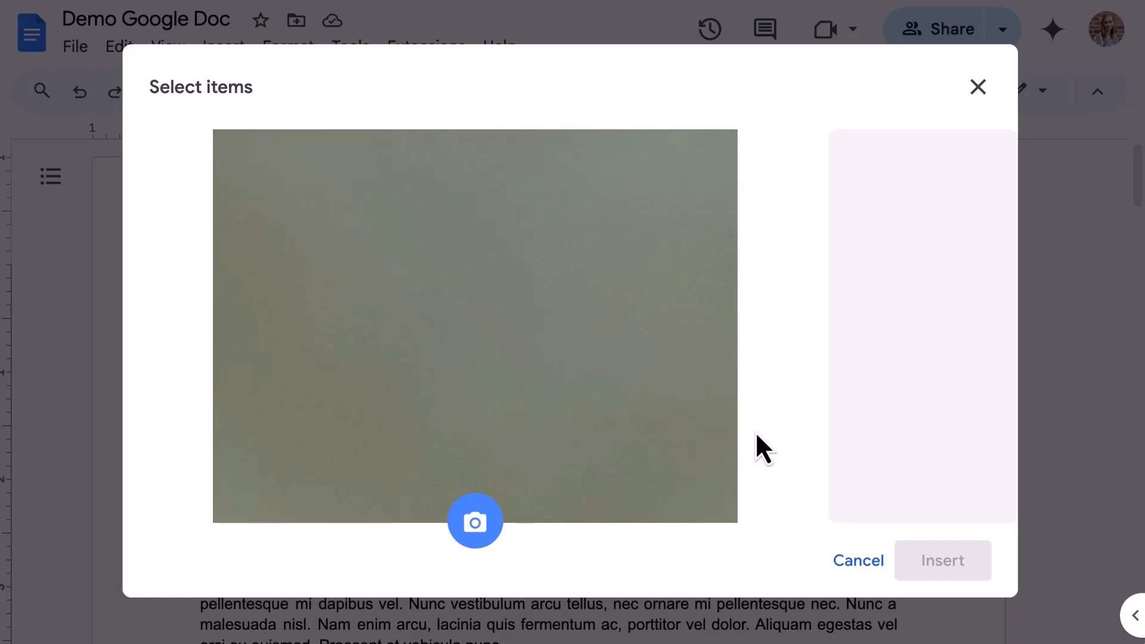
click(474, 537)
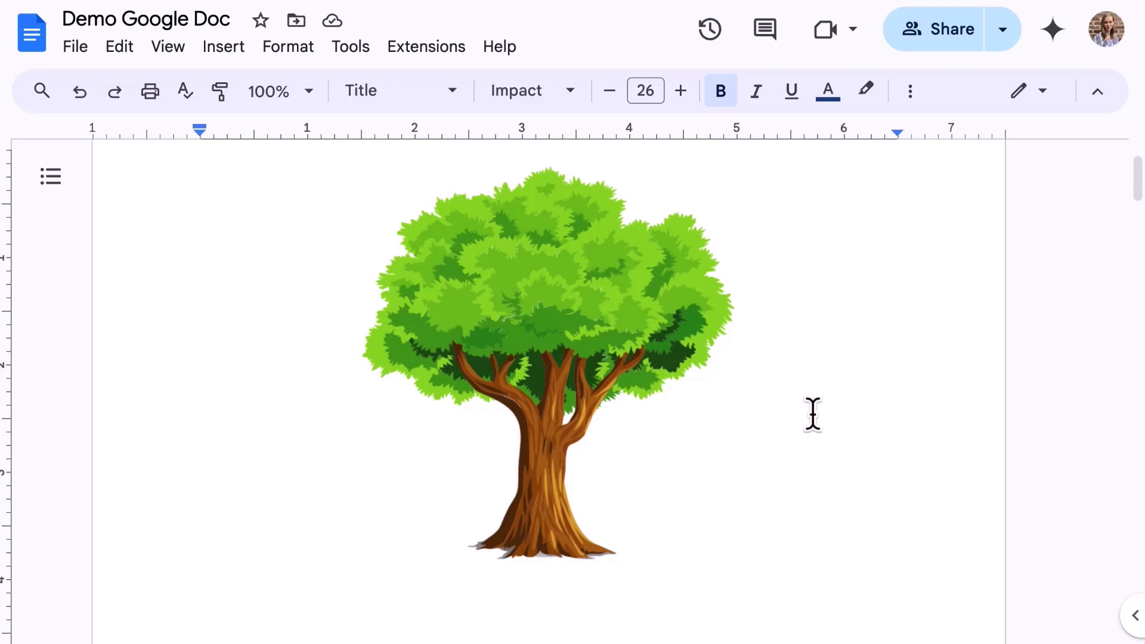
Step: Resize the tree picture smaller, undoing a trial 45-degree rotation
click(565, 319)
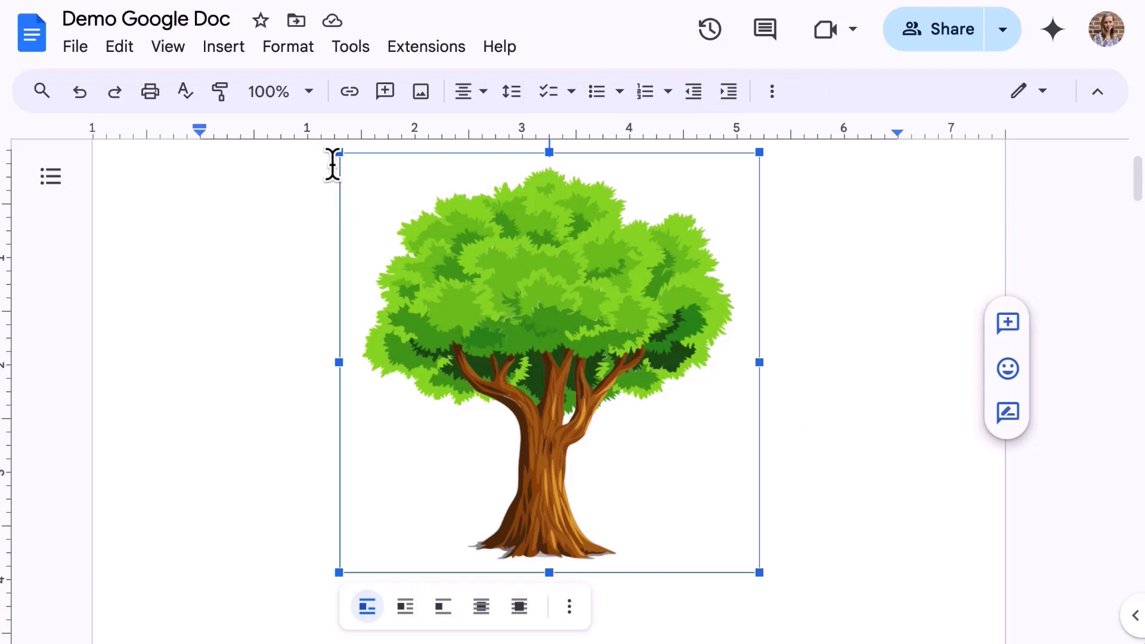
drag(341, 158, 468, 280)
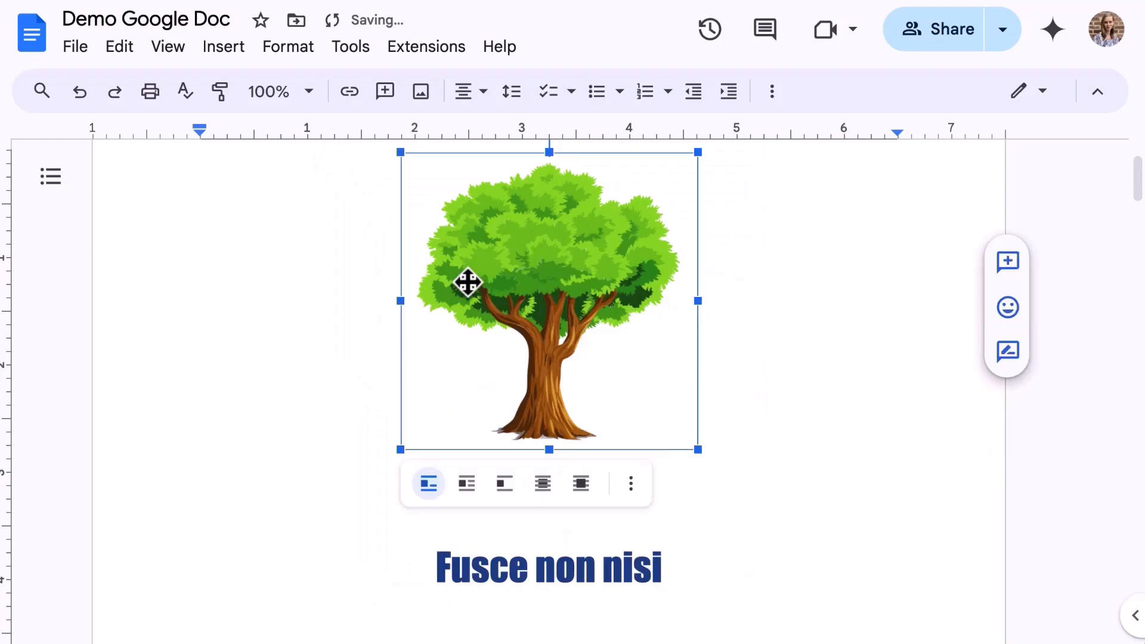
scroll(471, 280, up, 2)
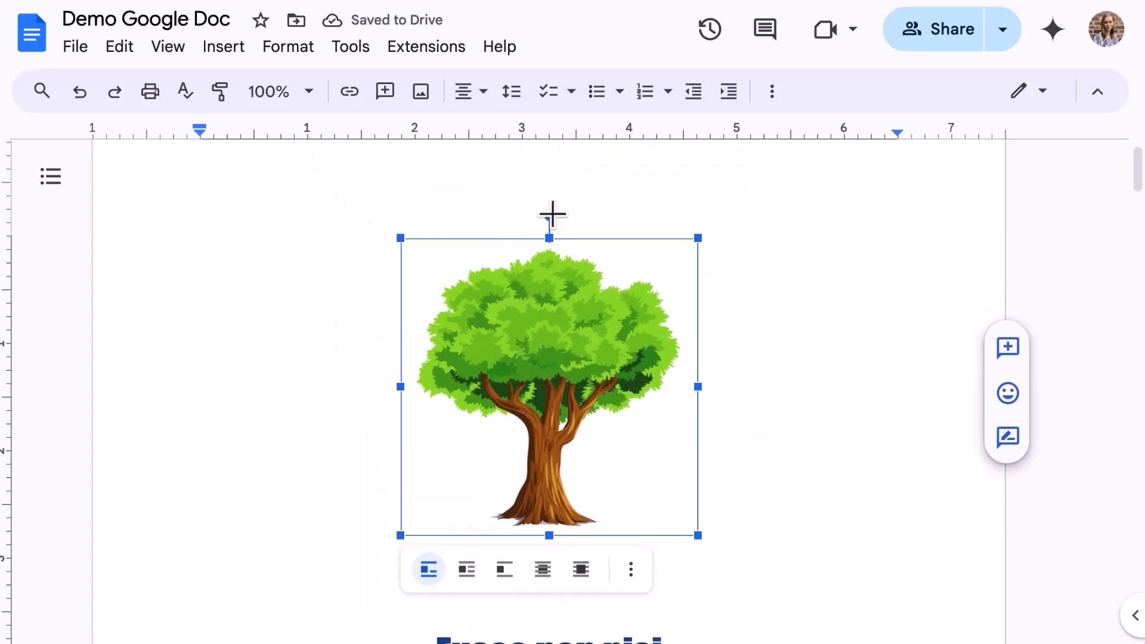
drag(549, 216, 666, 273)
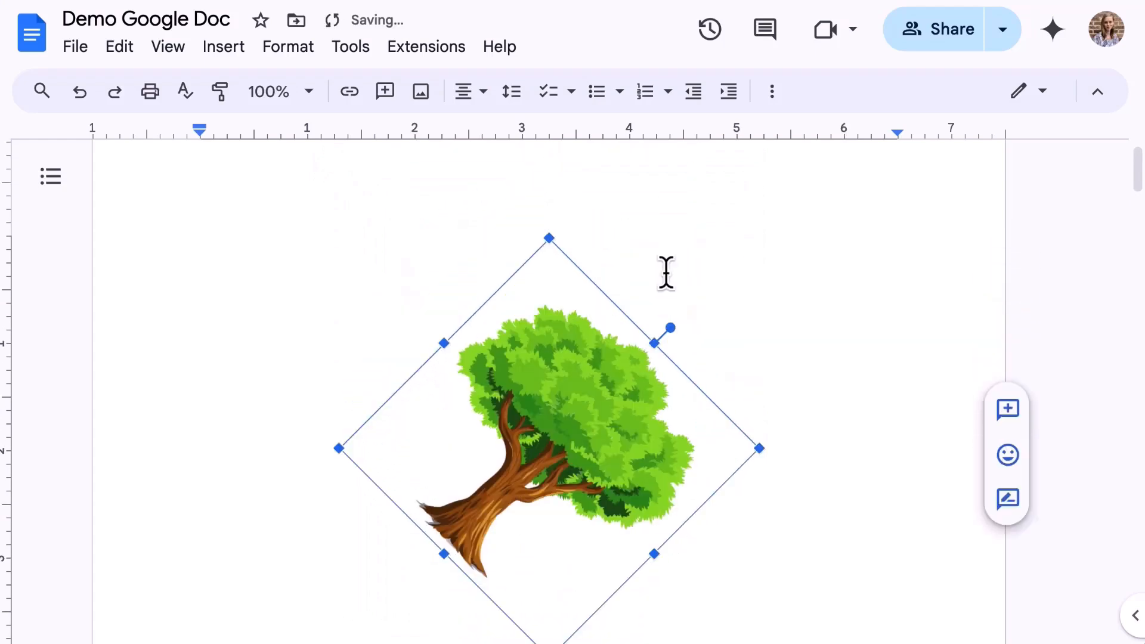
key(ctrl+z)
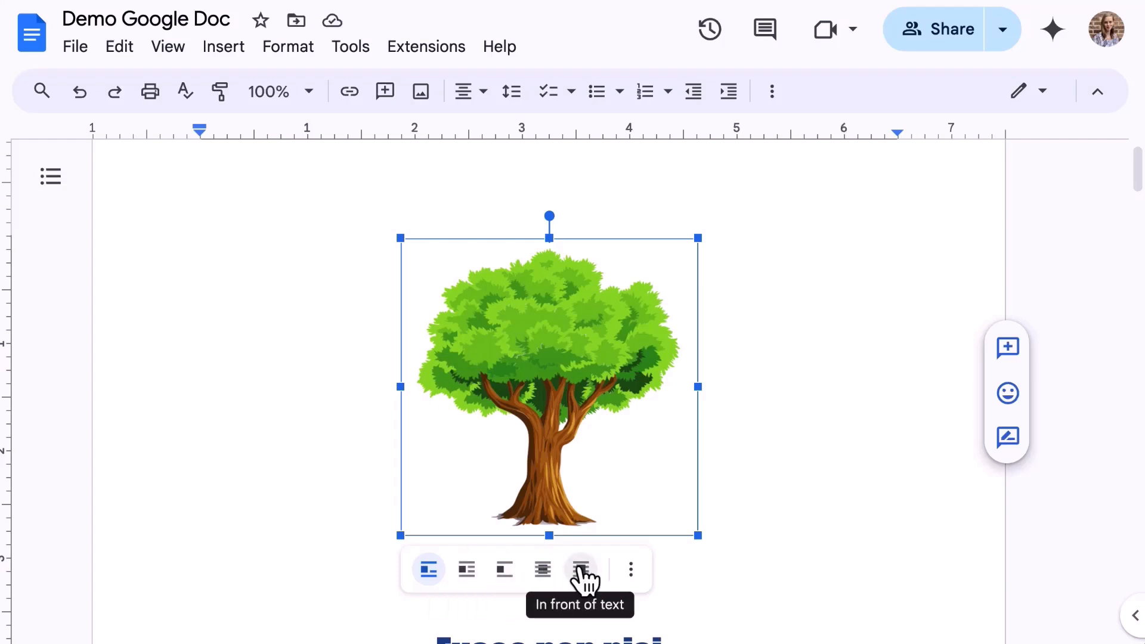
Step: Open All image options for the tree picture and expand Size & Rotation and Text Wrapping
click(630, 570)
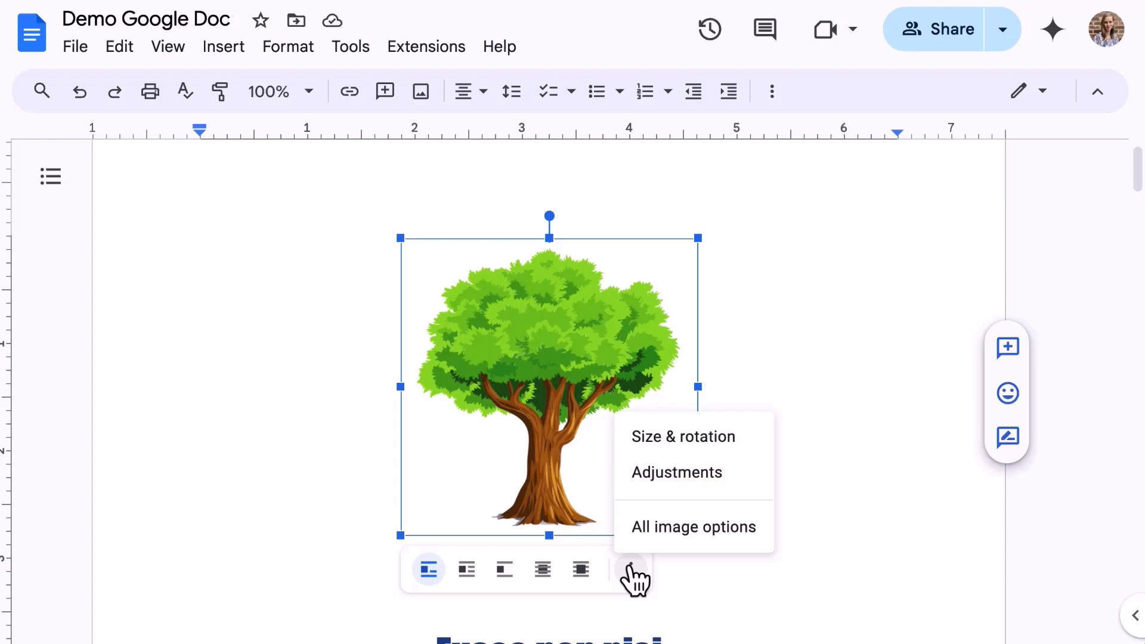
click(656, 531)
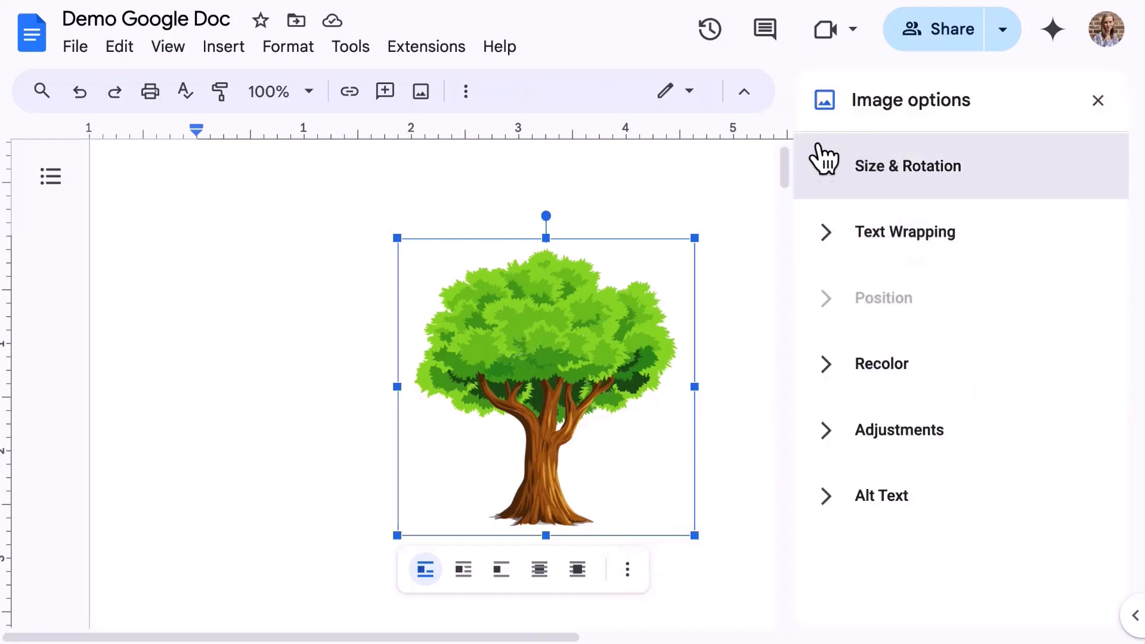
click(825, 170)
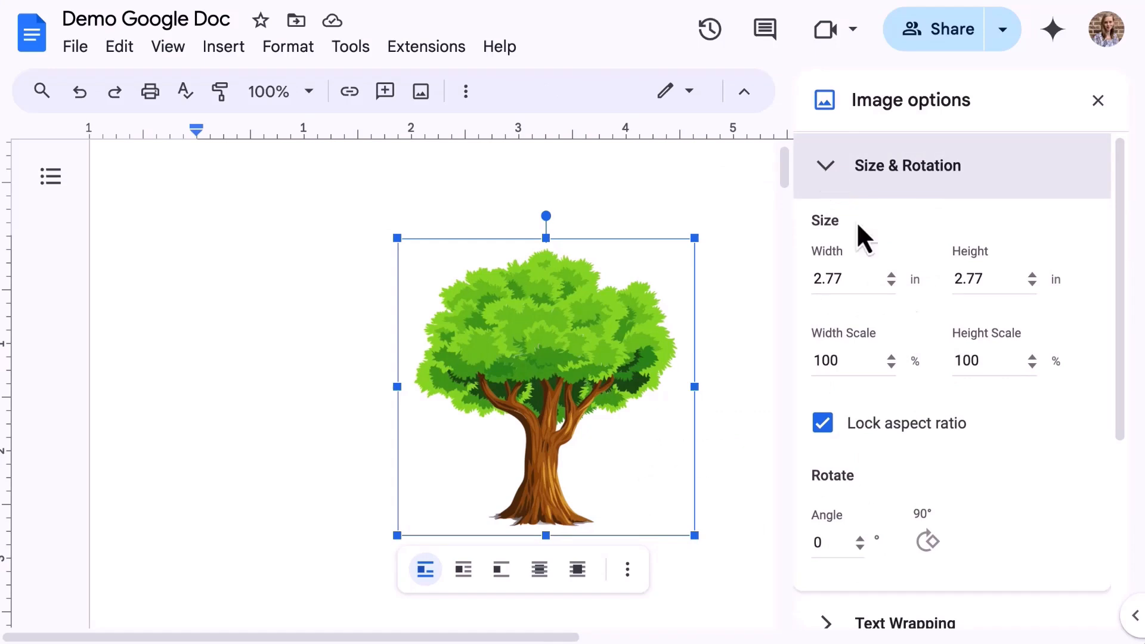
scroll(1021, 525, down, 5)
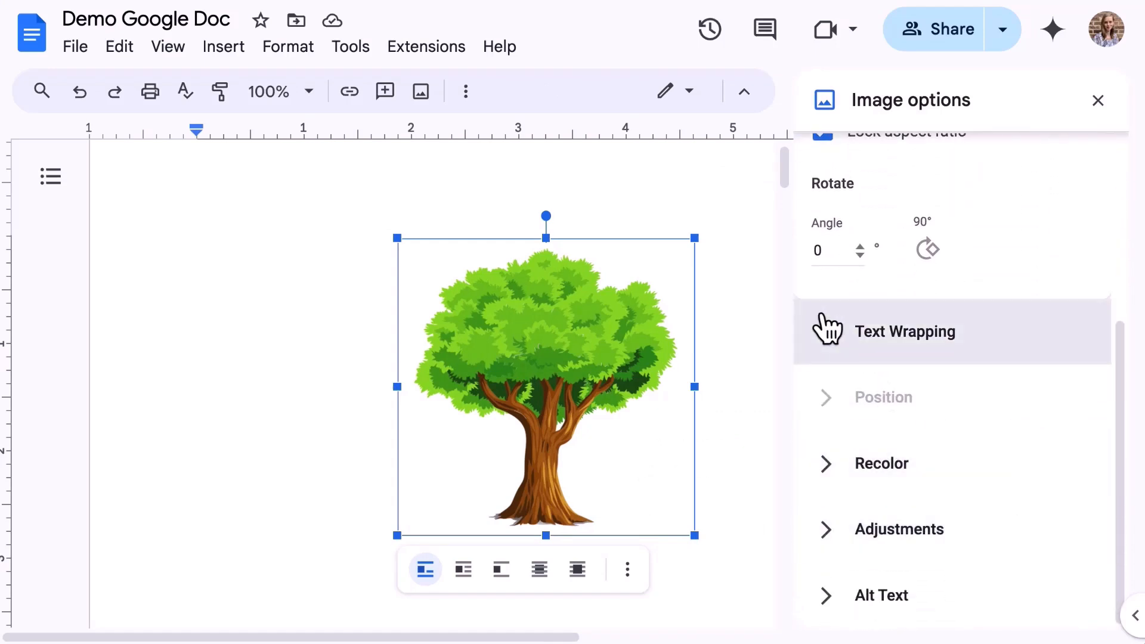
click(829, 331)
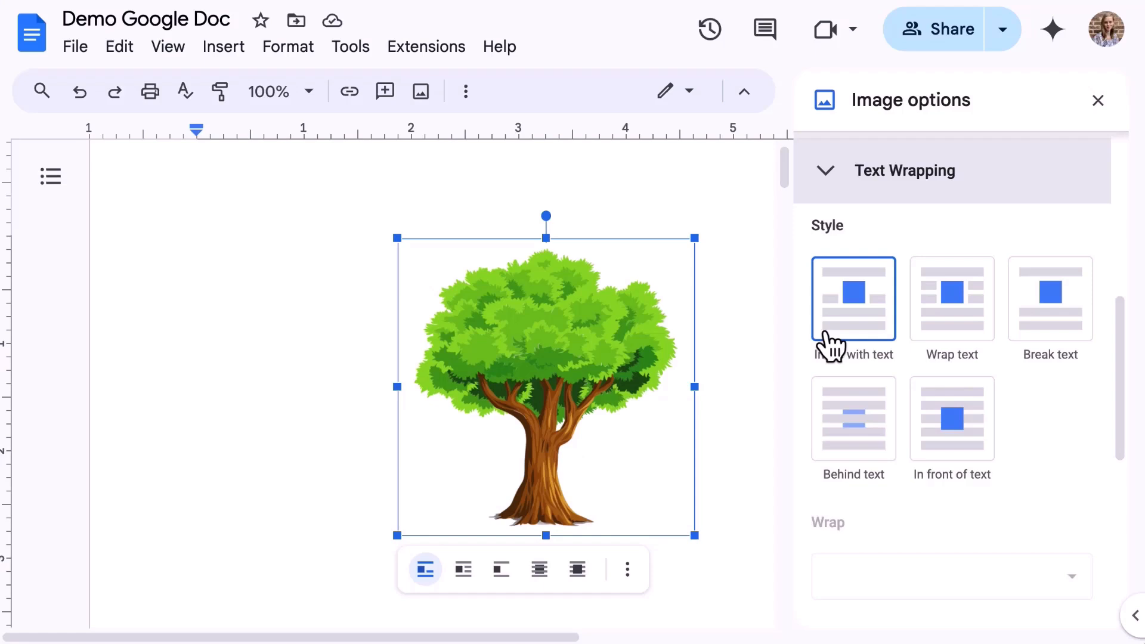
scroll(830, 345, down, 3)
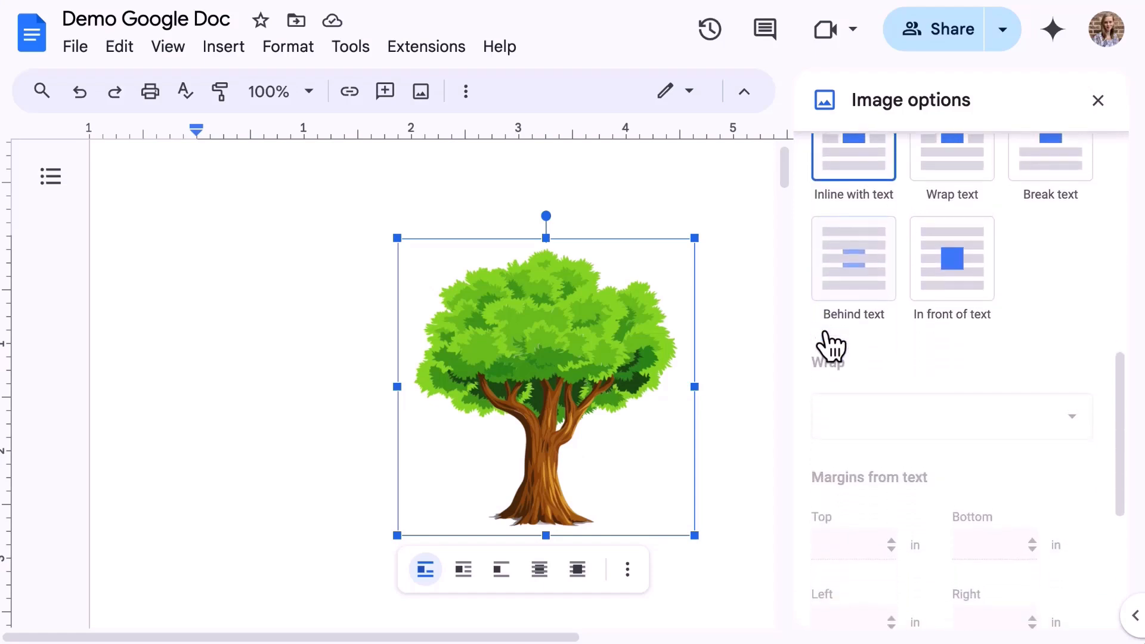
scroll(1067, 387, down, 5)
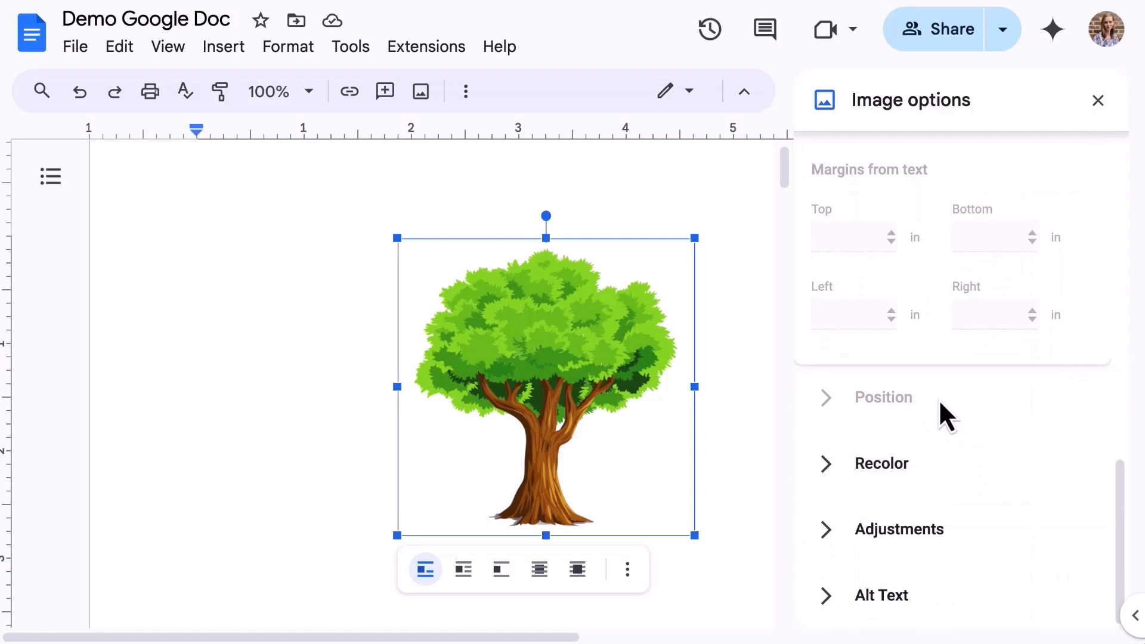
scroll(961, 399, up, 8)
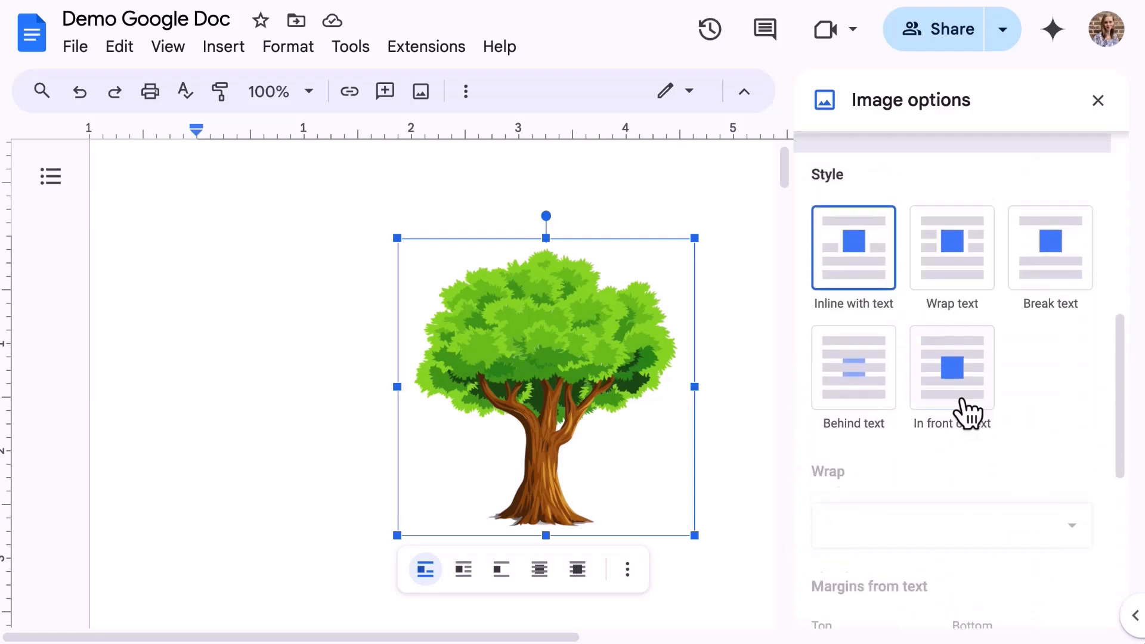
scroll(960, 399, up, 1)
Step: Set the tree picture to Wrap text with a 1/8" margin, moving with text
click(956, 309)
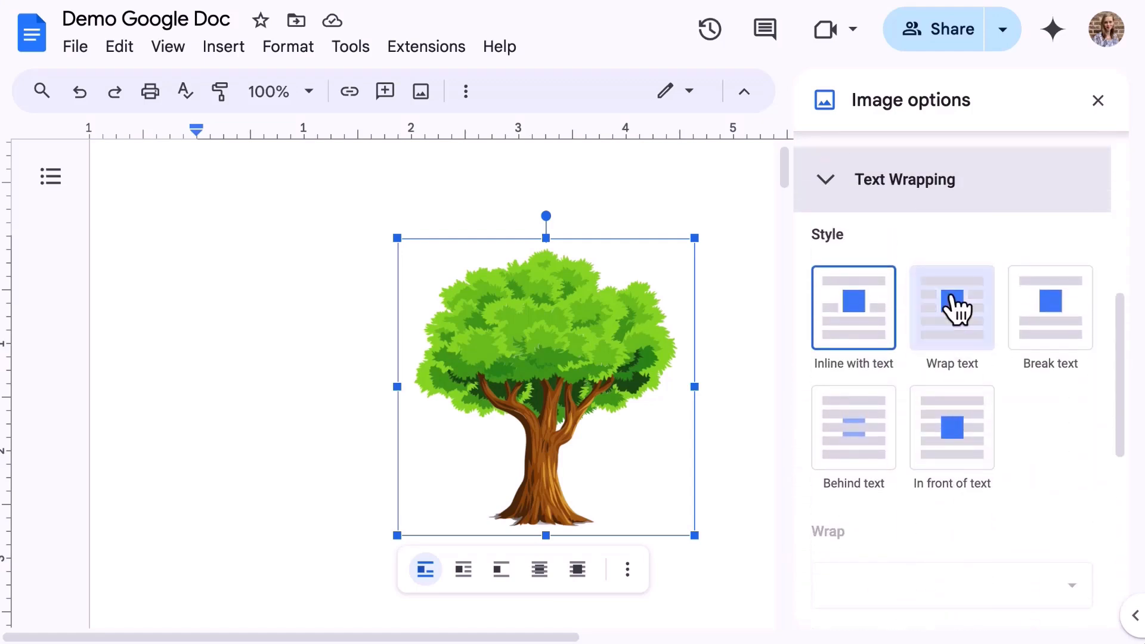
scroll(954, 309, down, 8)
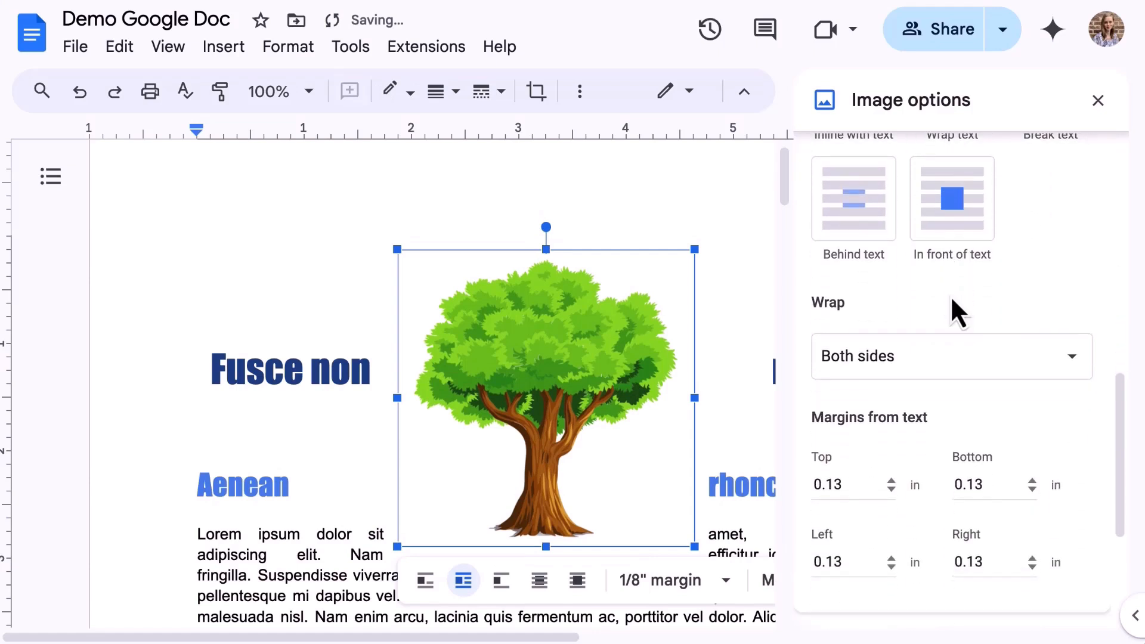
click(894, 402)
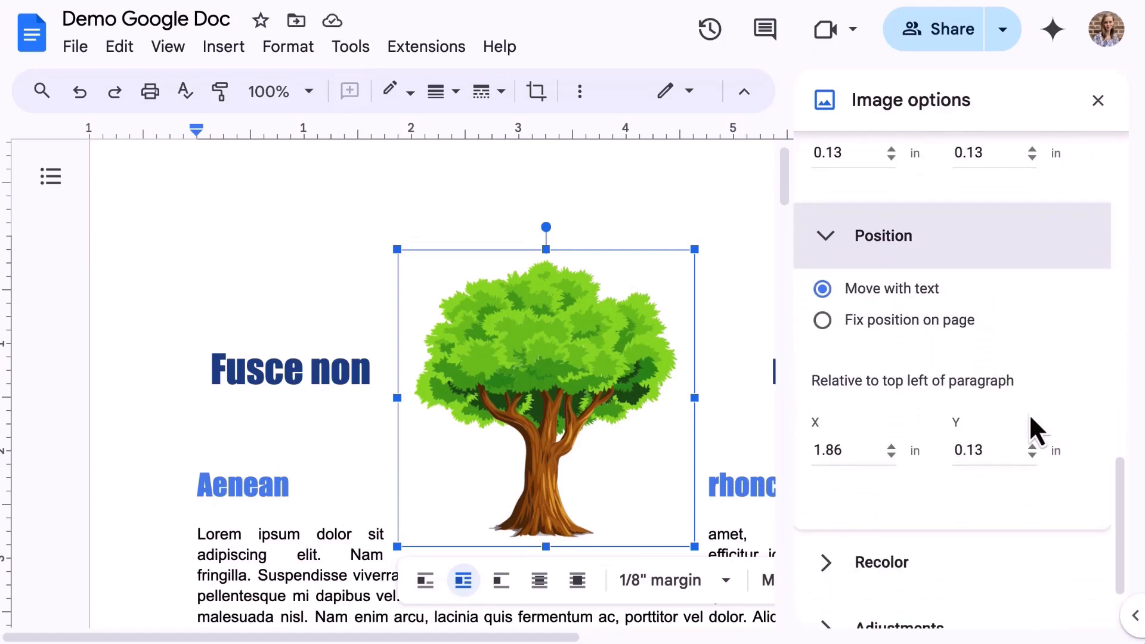
scroll(675, 445, right, 5)
scroll(675, 445, down, 2)
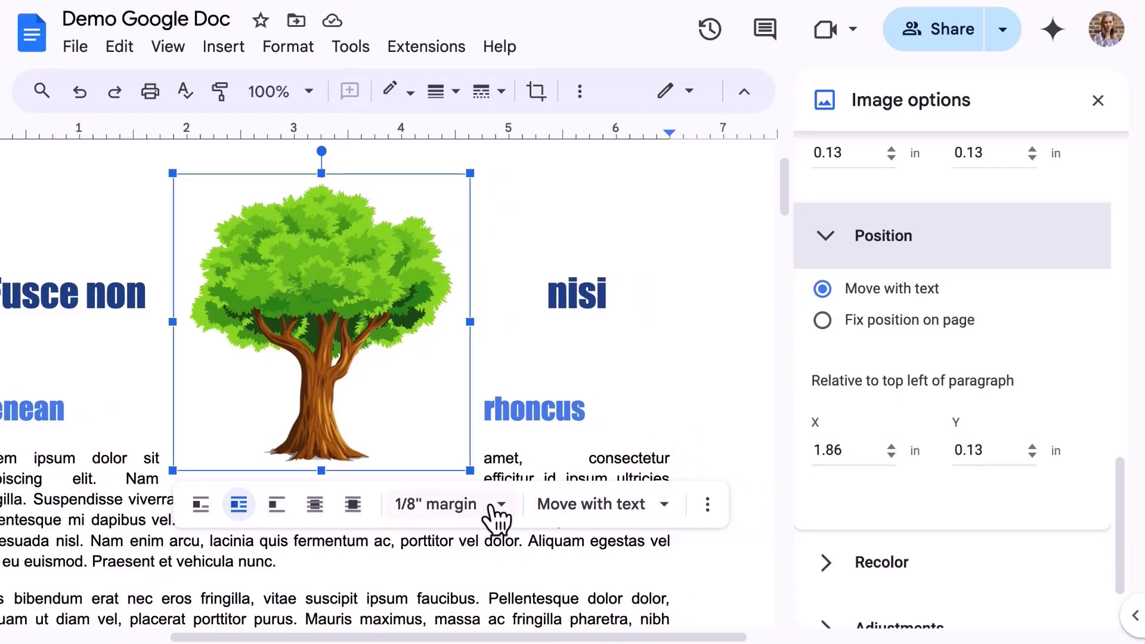
click(503, 507)
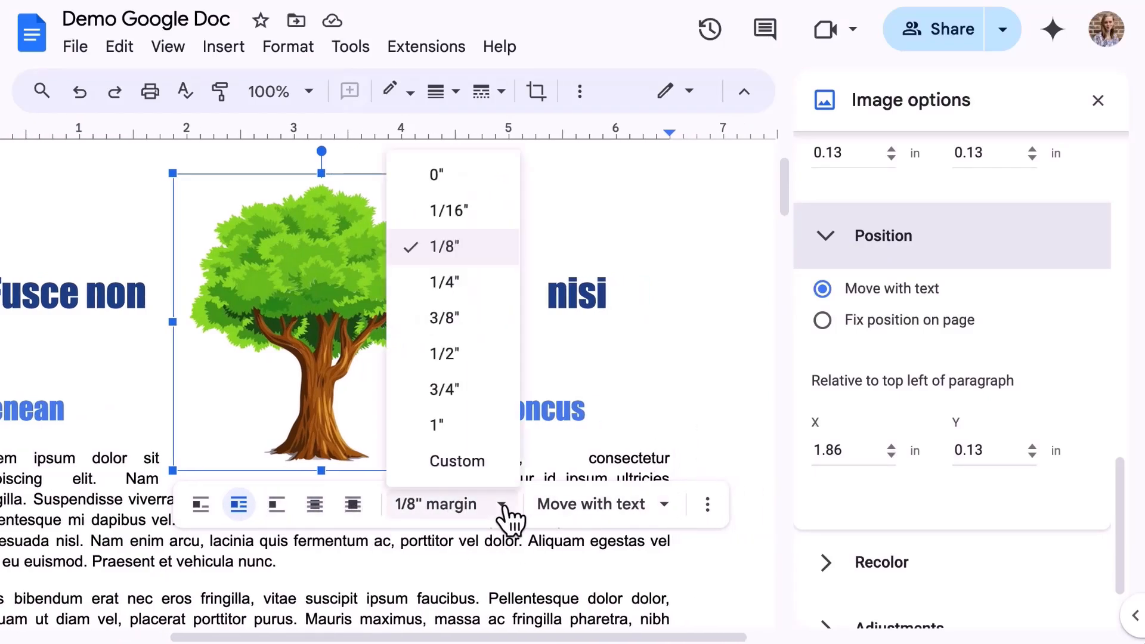
click(502, 507)
click(664, 505)
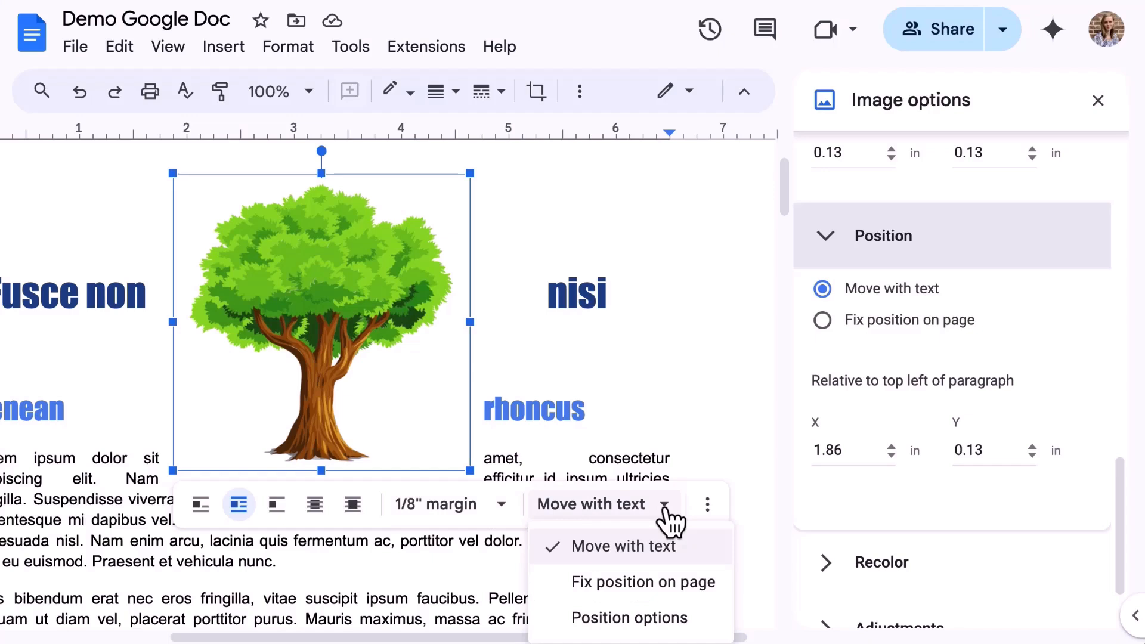
click(665, 510)
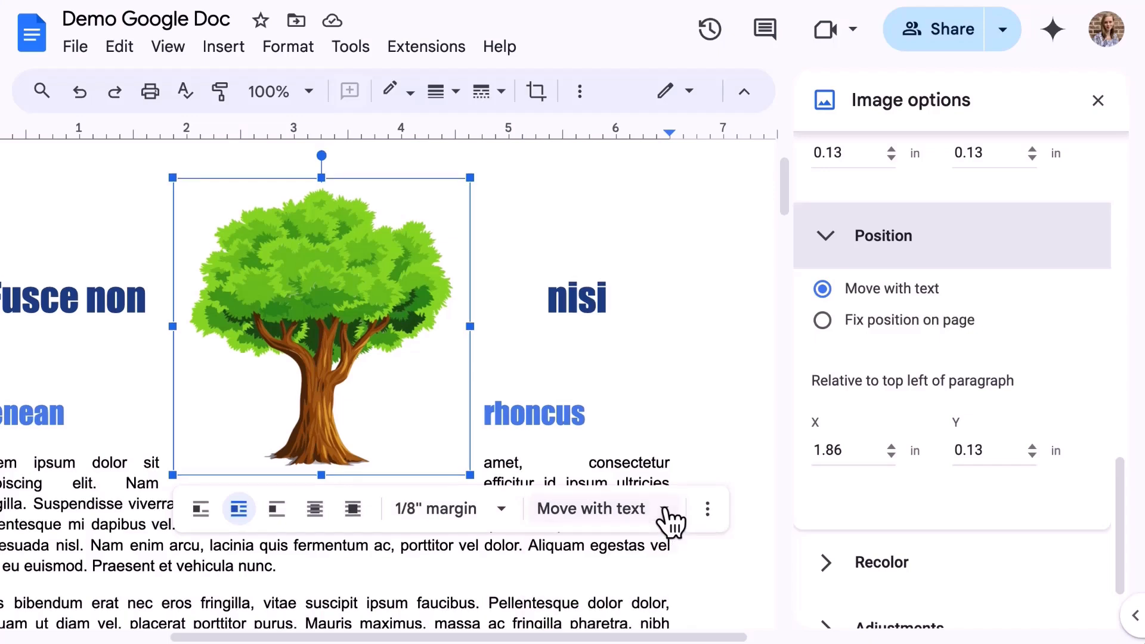
scroll(888, 355, down, 2)
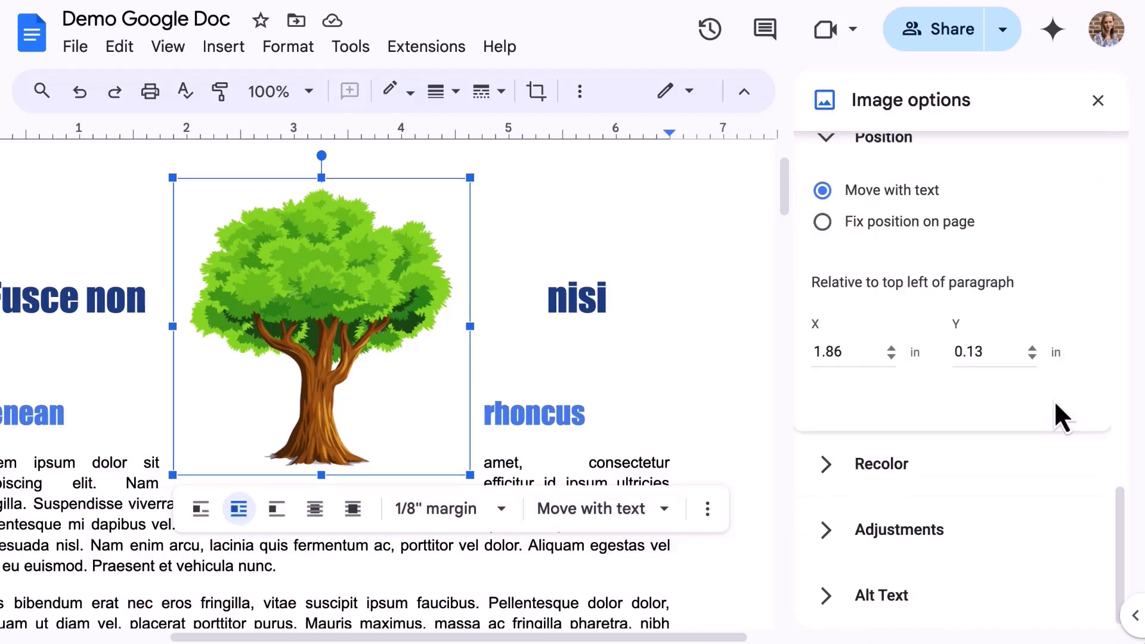
click(1012, 490)
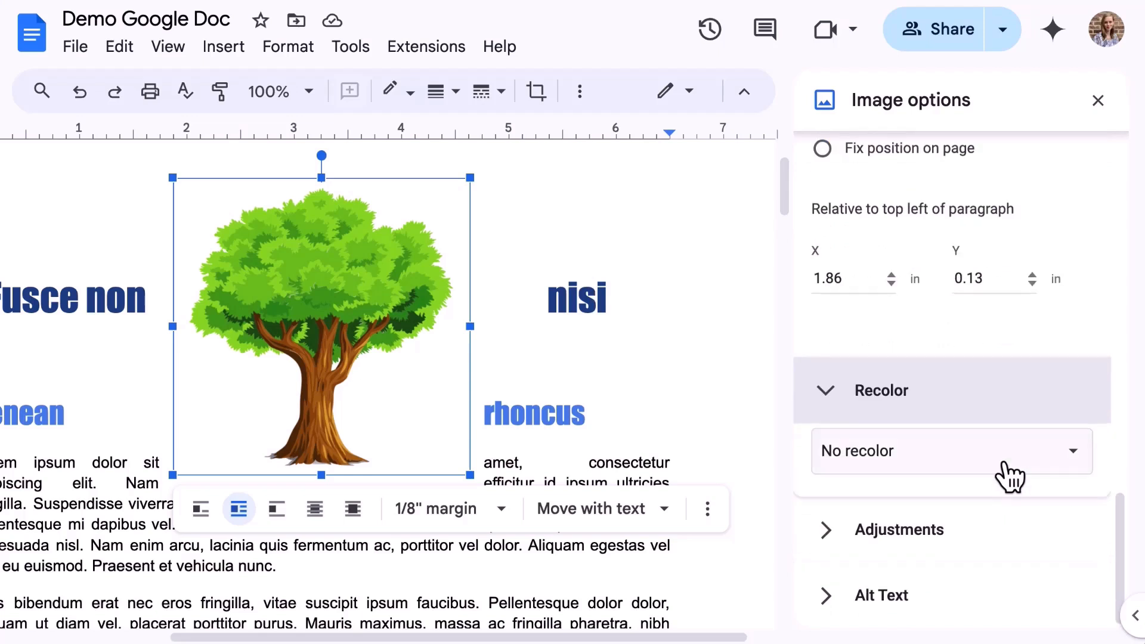
Step: Recolor the tree Dark 7 blue with 80% opacity and 35% brightness
click(1009, 468)
scroll(1065, 537, down, 2)
scroll(1026, 565, up, 4)
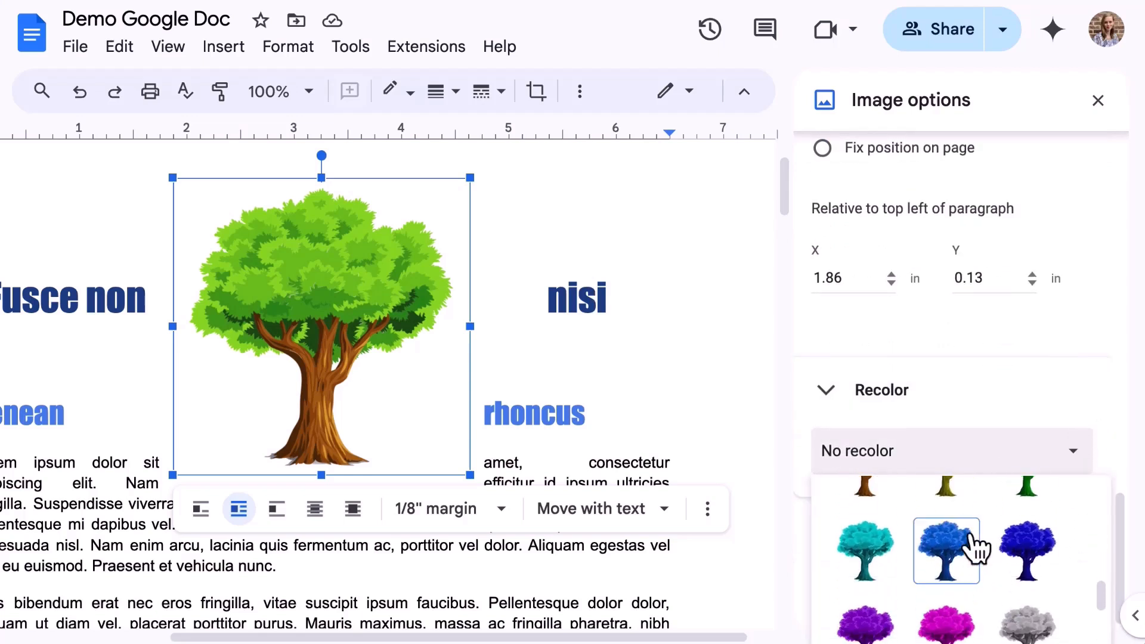
click(946, 543)
click(957, 542)
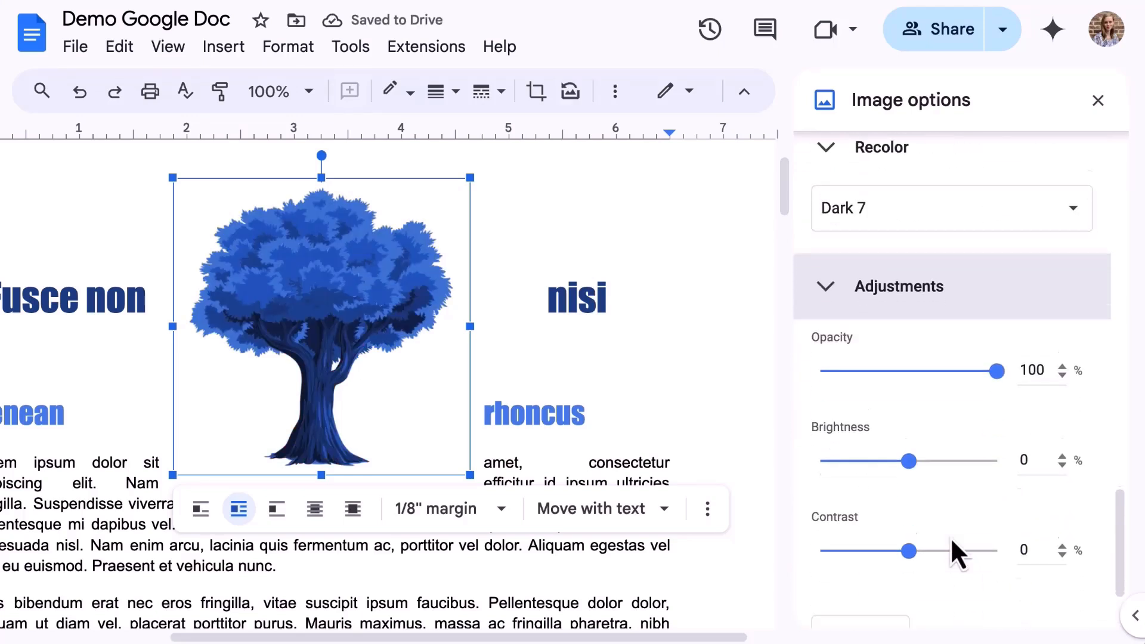
drag(995, 256, 960, 257)
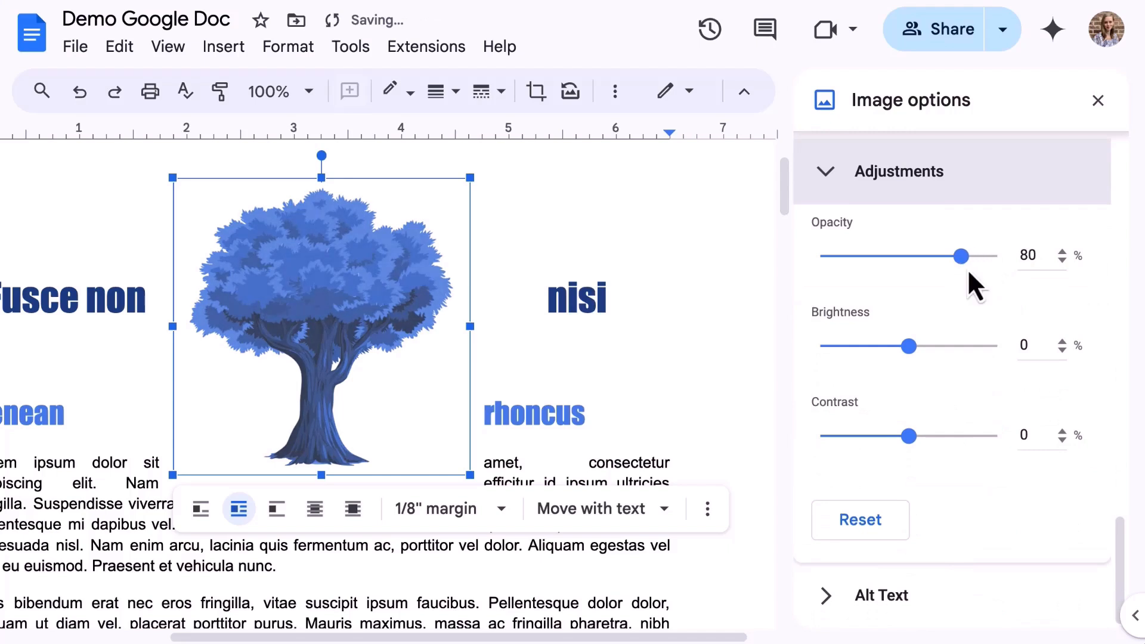
drag(908, 346, 942, 352)
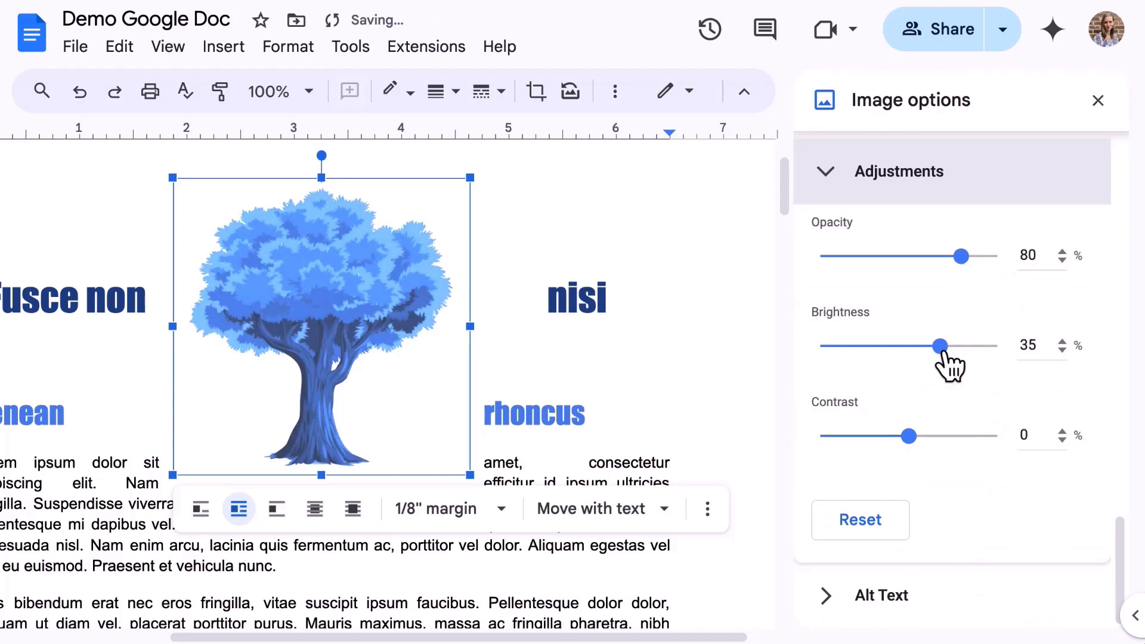
Step: Add the alt-text description 'Animated blue tree' to the tree image
click(899, 613)
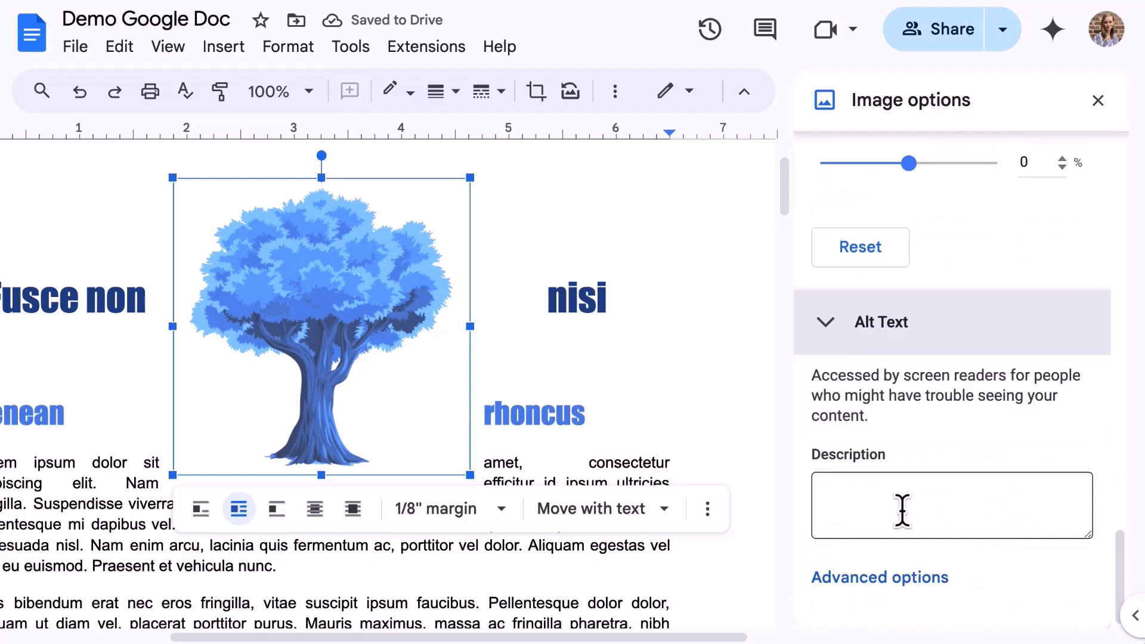
click(902, 510)
text(Animated b)
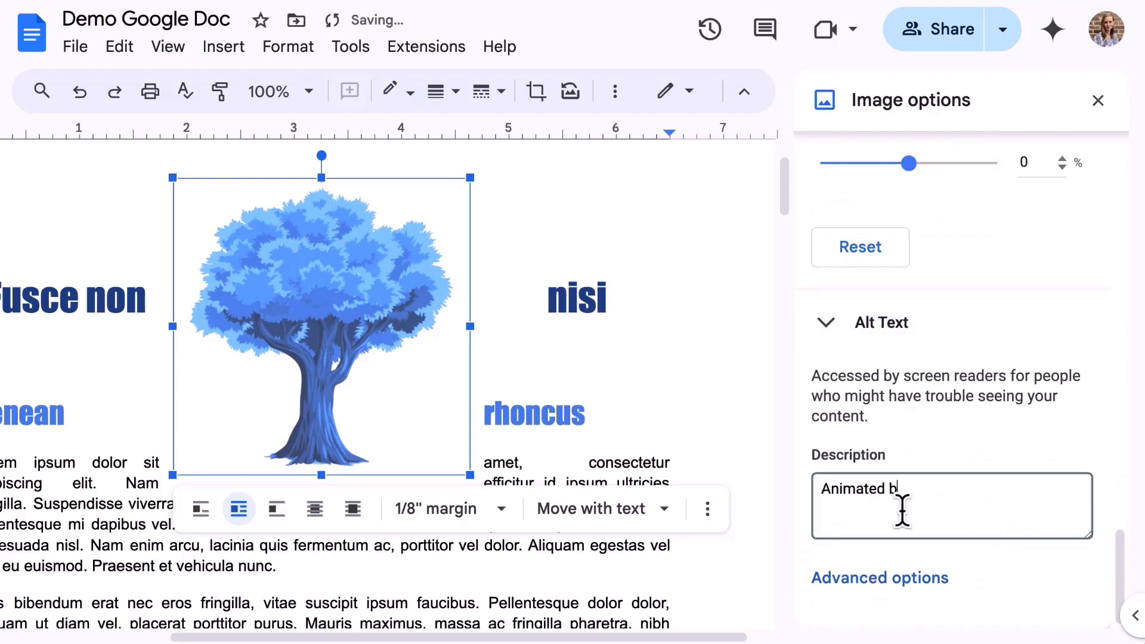
text(lue tree)
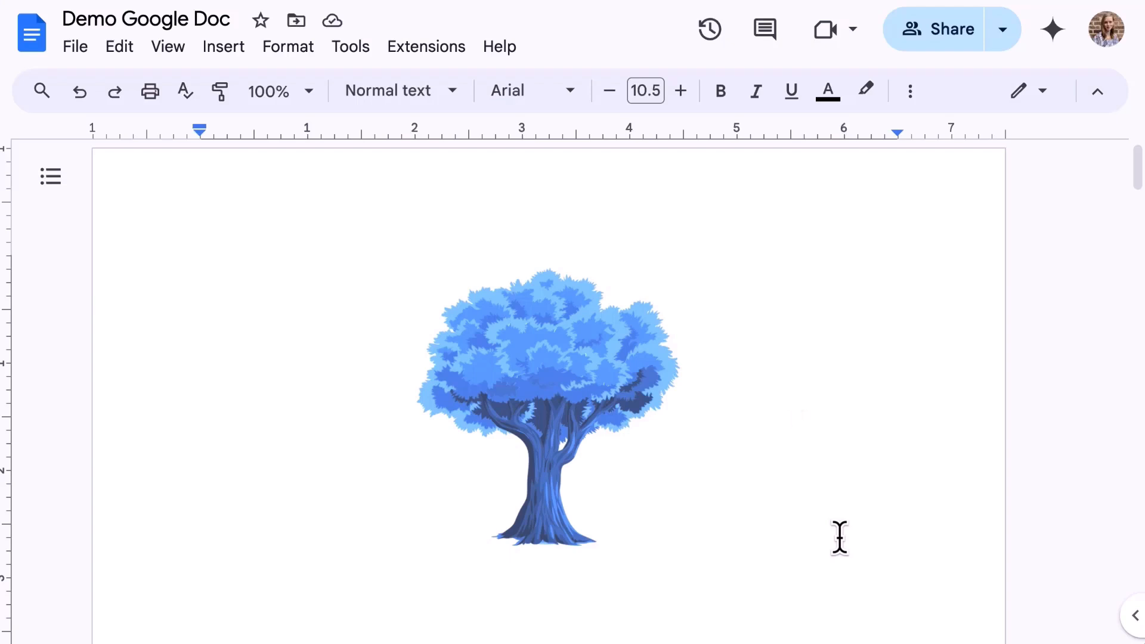
Step: Select the tree image and browse the replace-image choices without changing anything
click(478, 378)
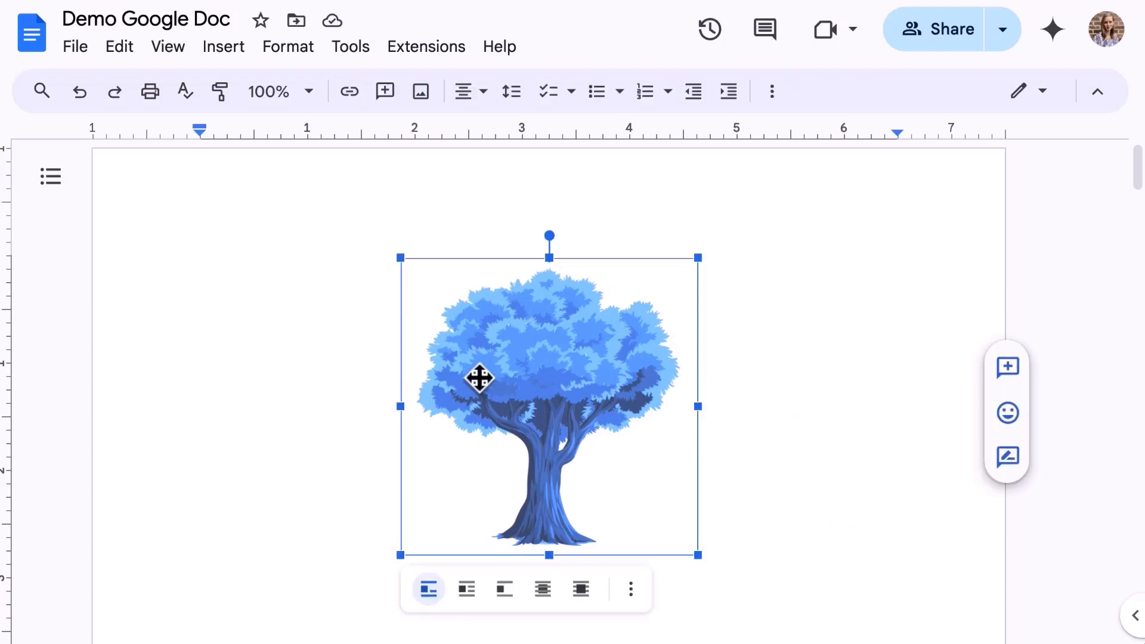
click(771, 92)
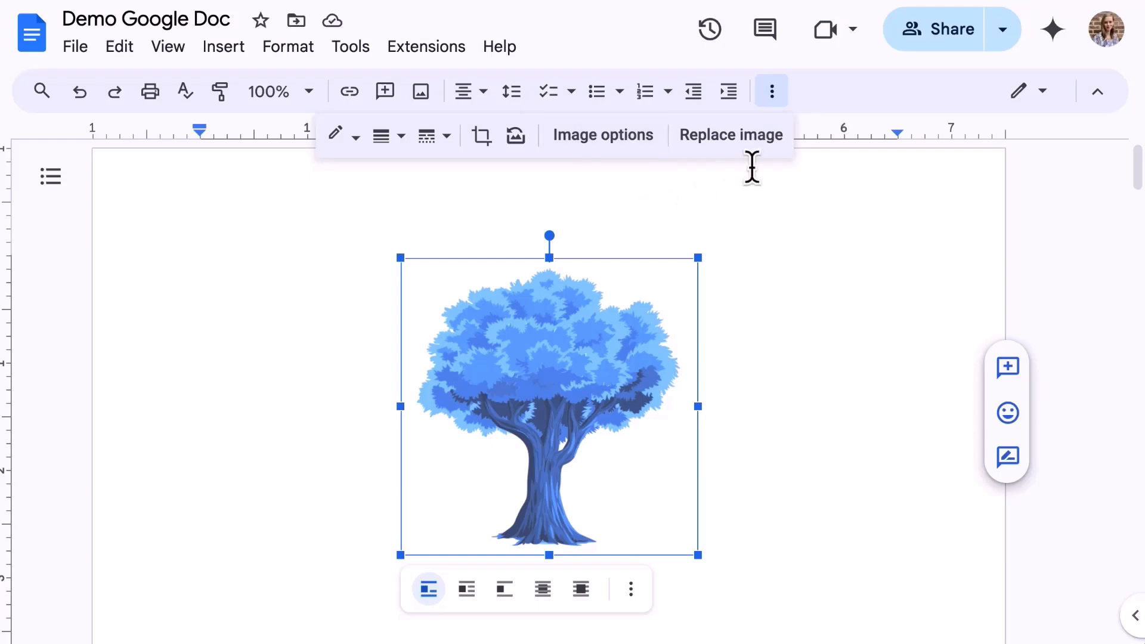
click(756, 136)
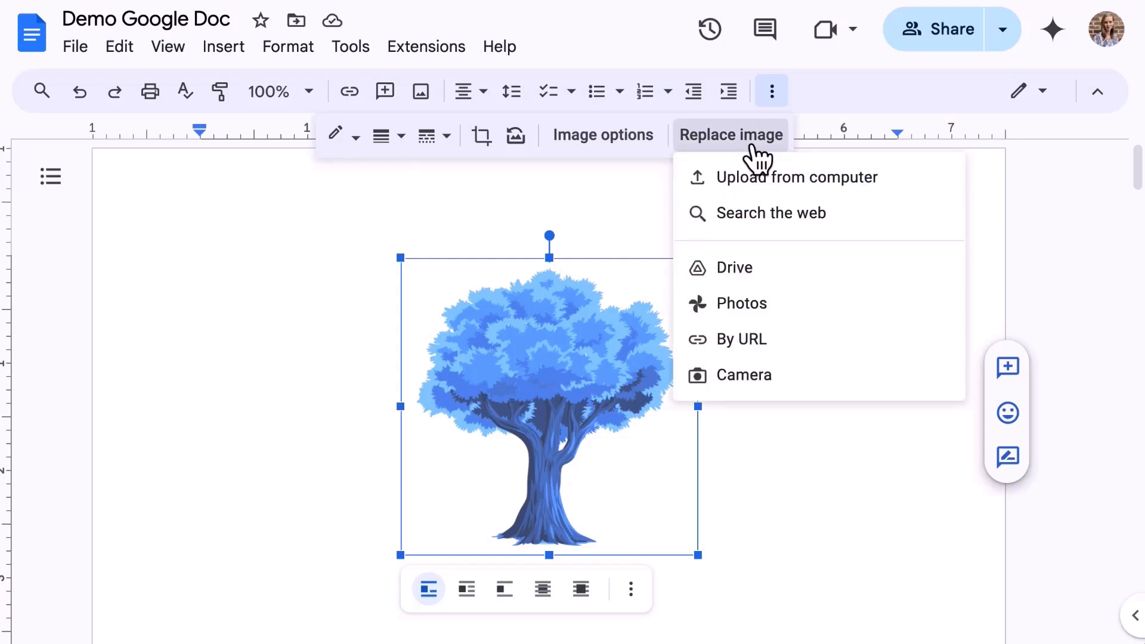
click(754, 149)
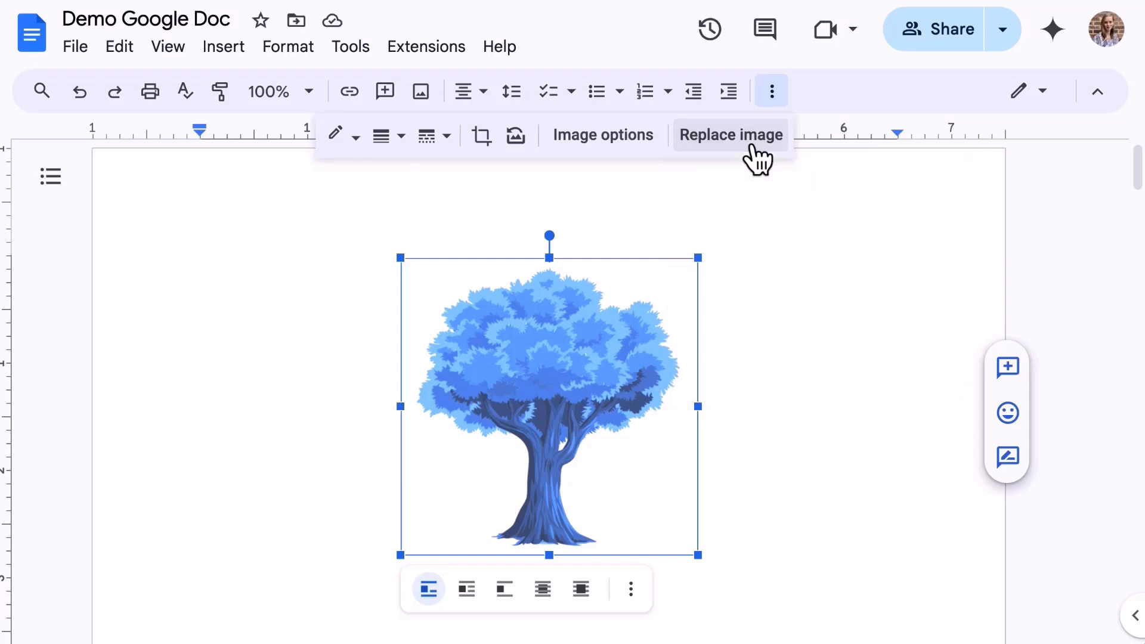
Step: Give the tree image a black, 1pt, dashed border
click(355, 138)
click(349, 214)
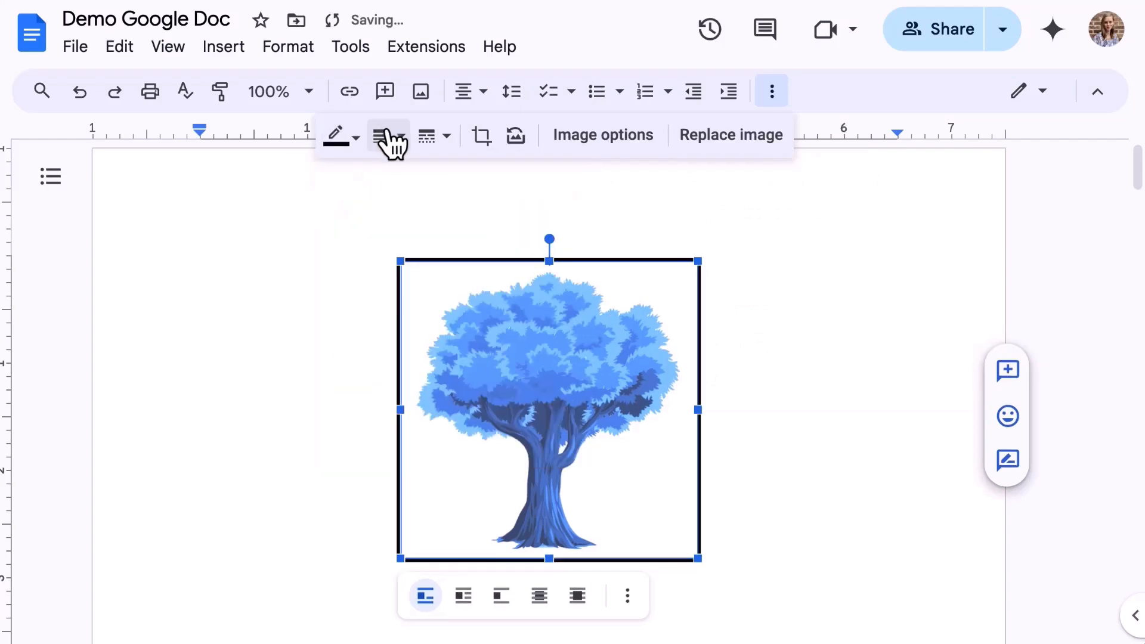
click(385, 137)
click(423, 179)
click(438, 141)
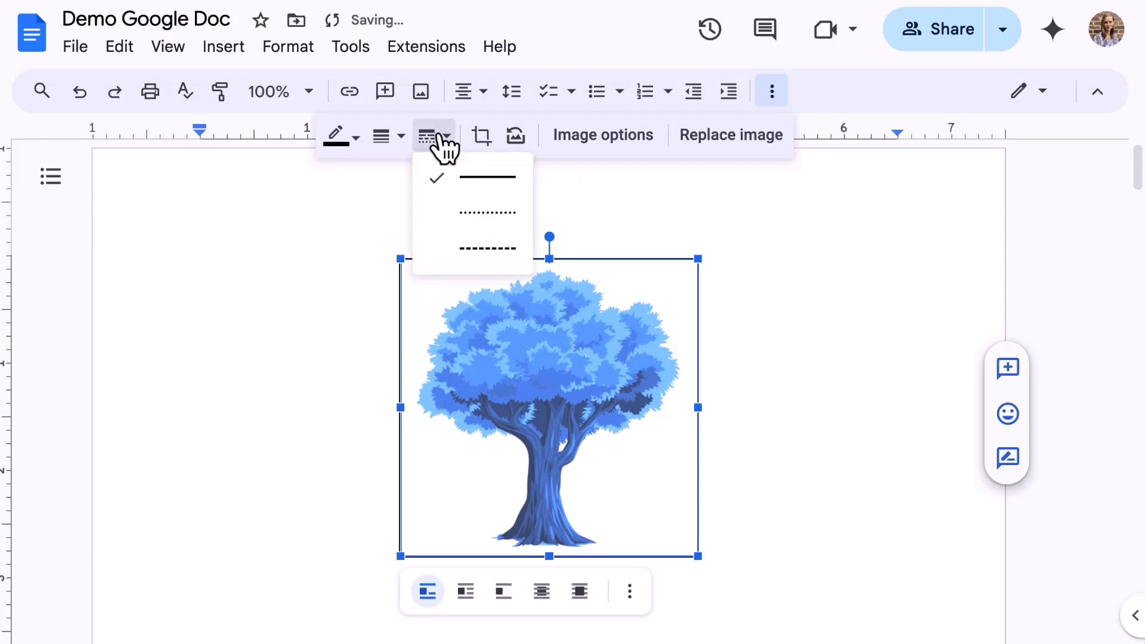
click(475, 249)
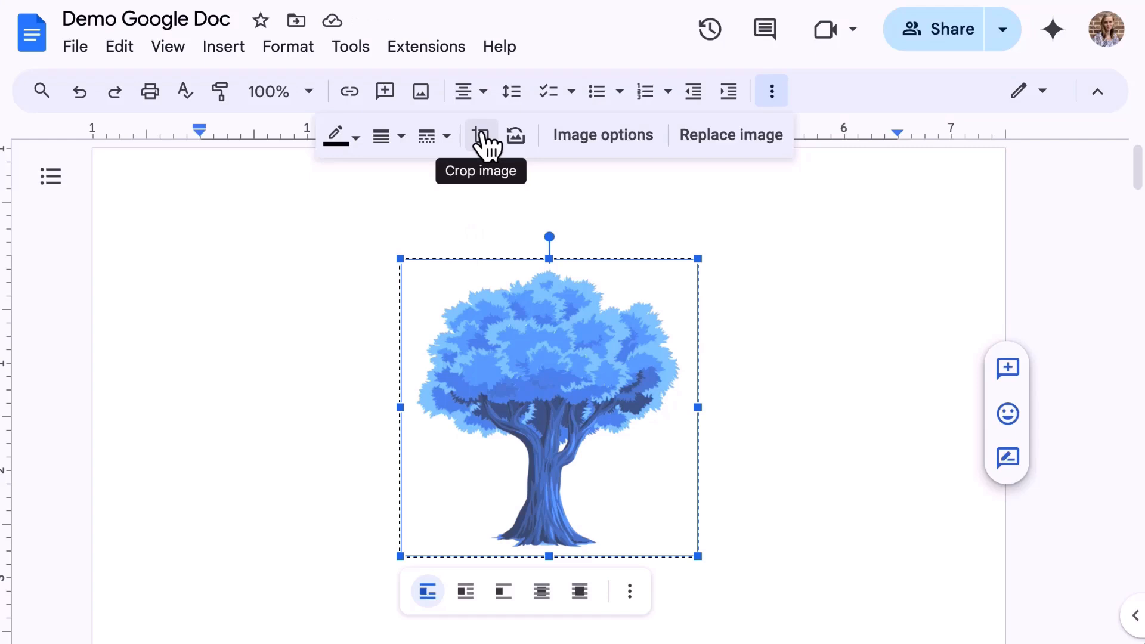
Step: Crop the trunk off the bottom of the tree image, then restore the full tree
click(481, 138)
click(482, 138)
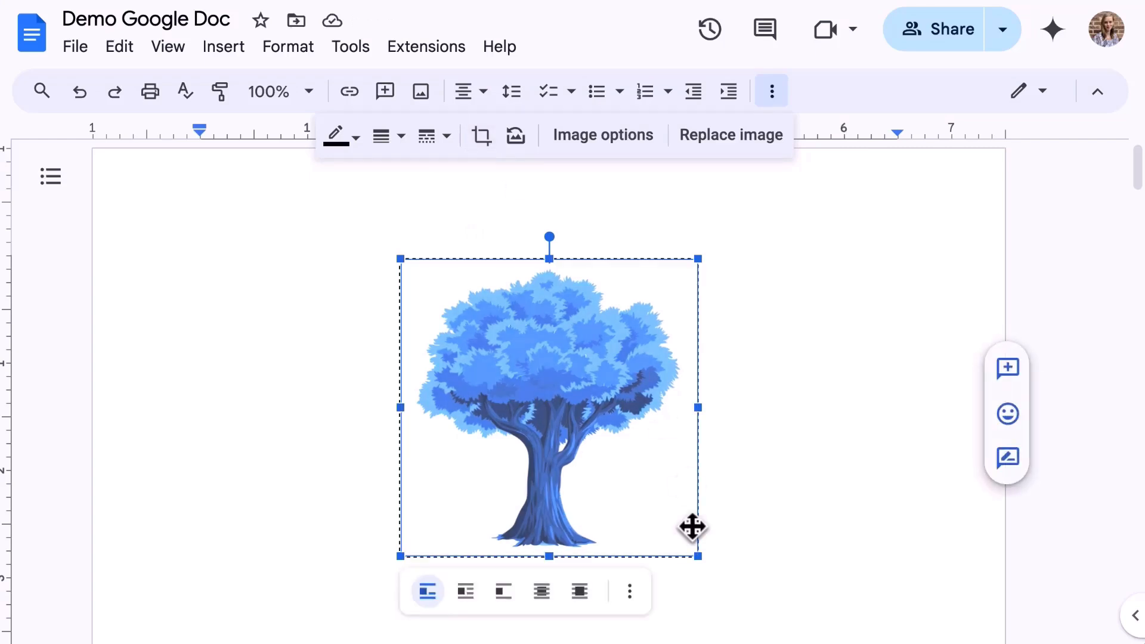
double_click(544, 398)
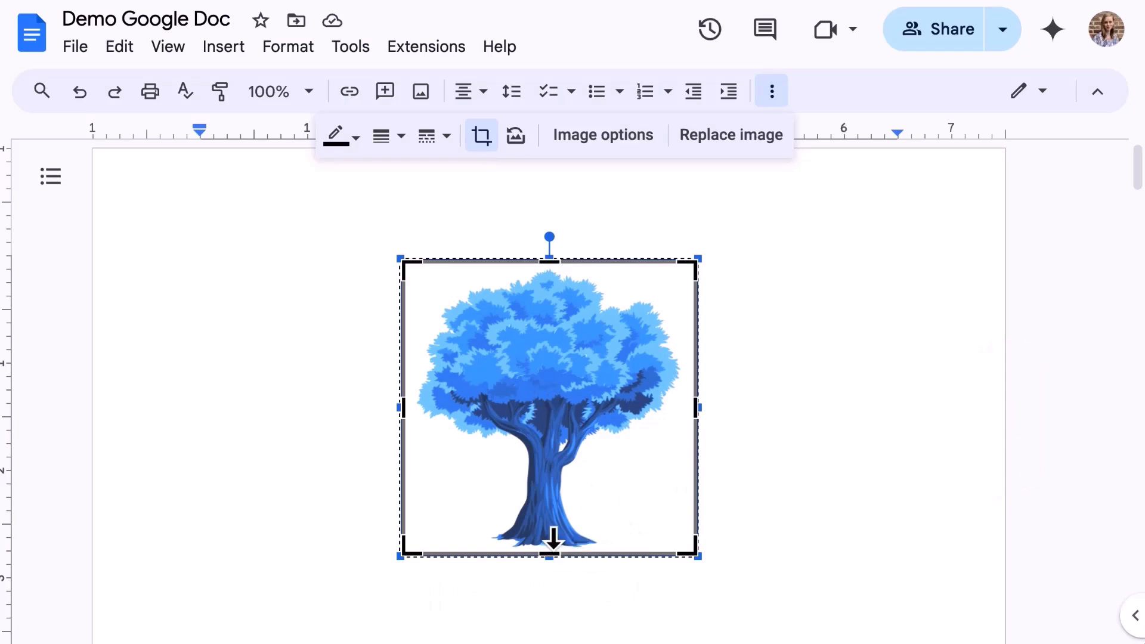
drag(553, 539, 565, 475)
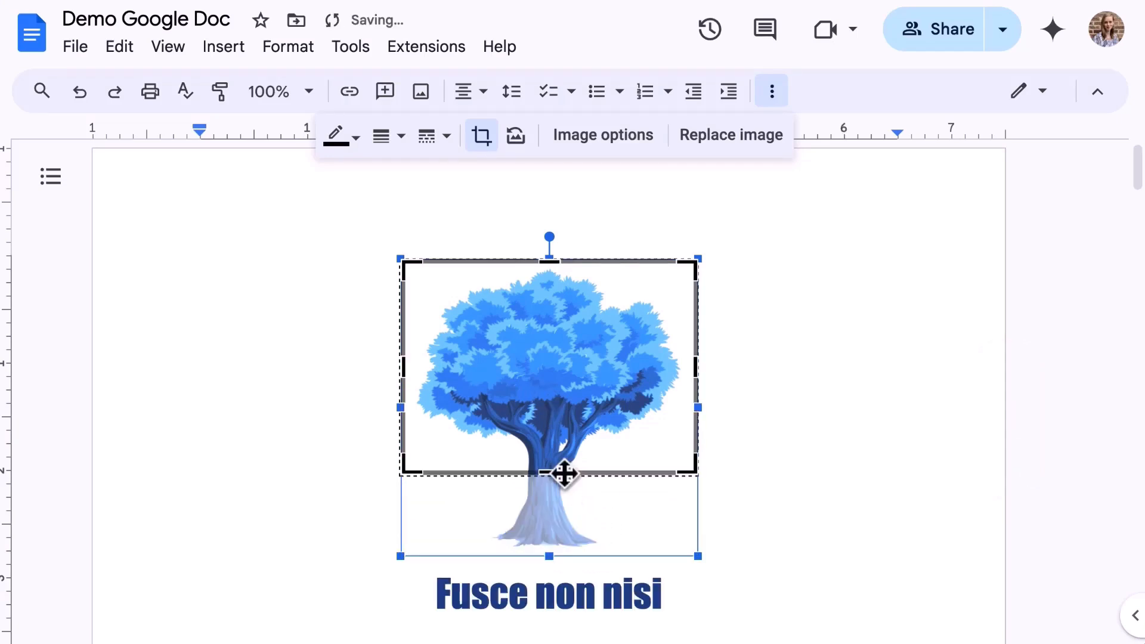
click(756, 461)
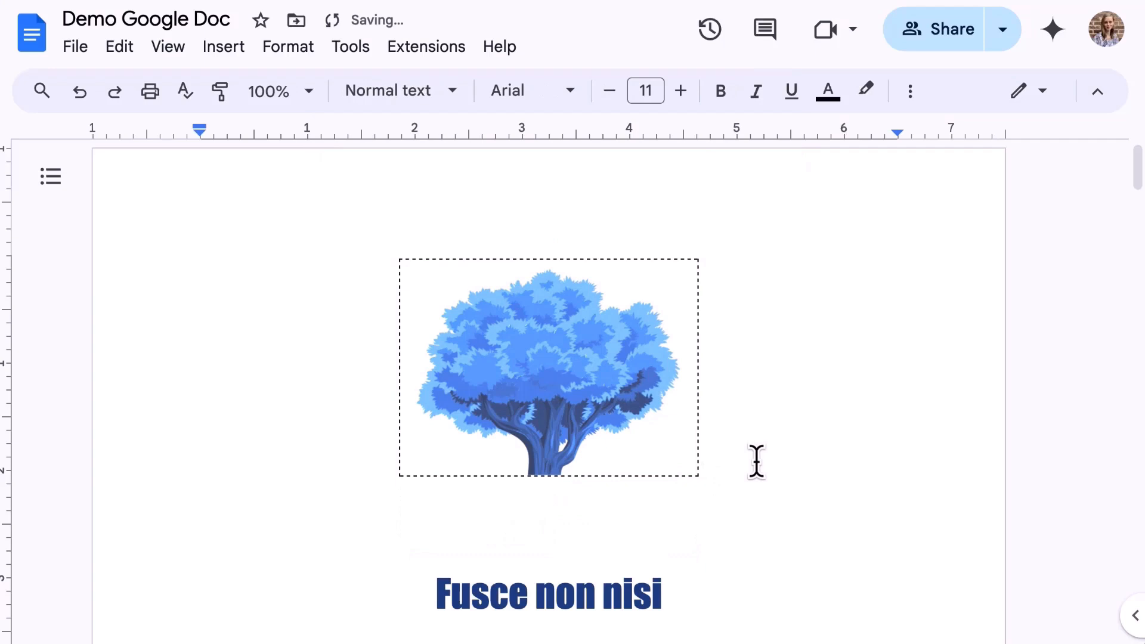
double_click(556, 403)
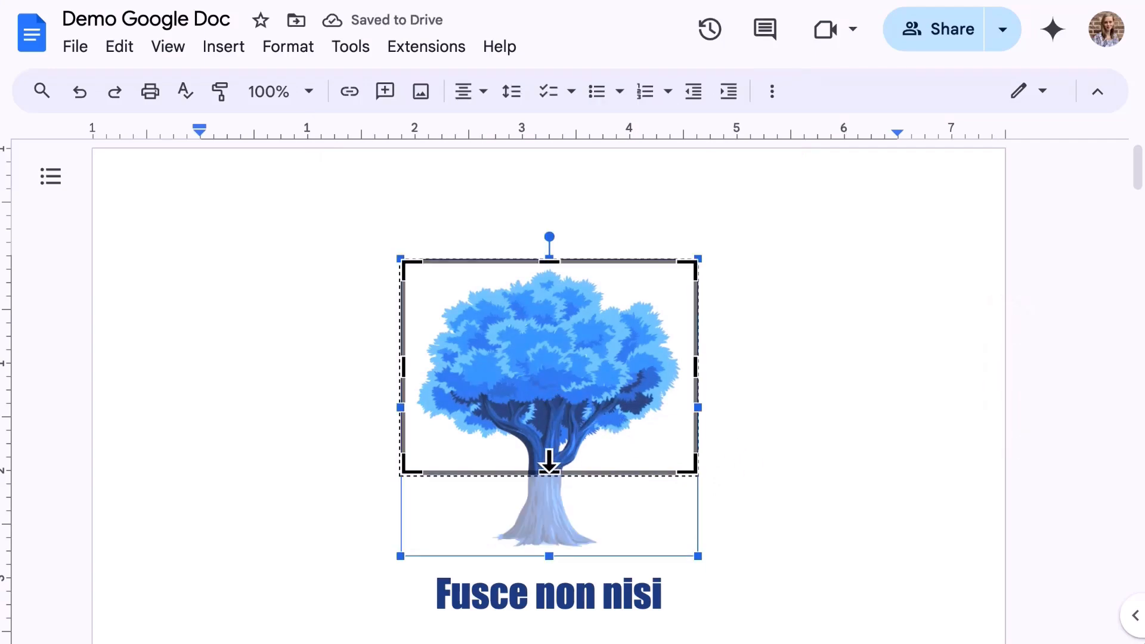
drag(549, 464, 547, 548)
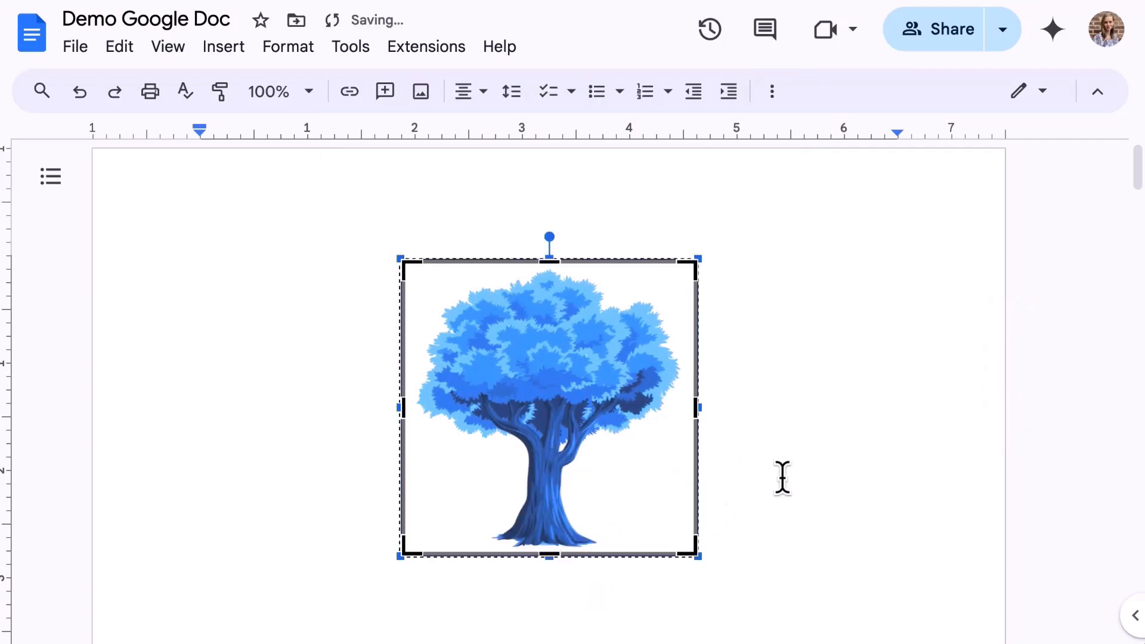
click(783, 477)
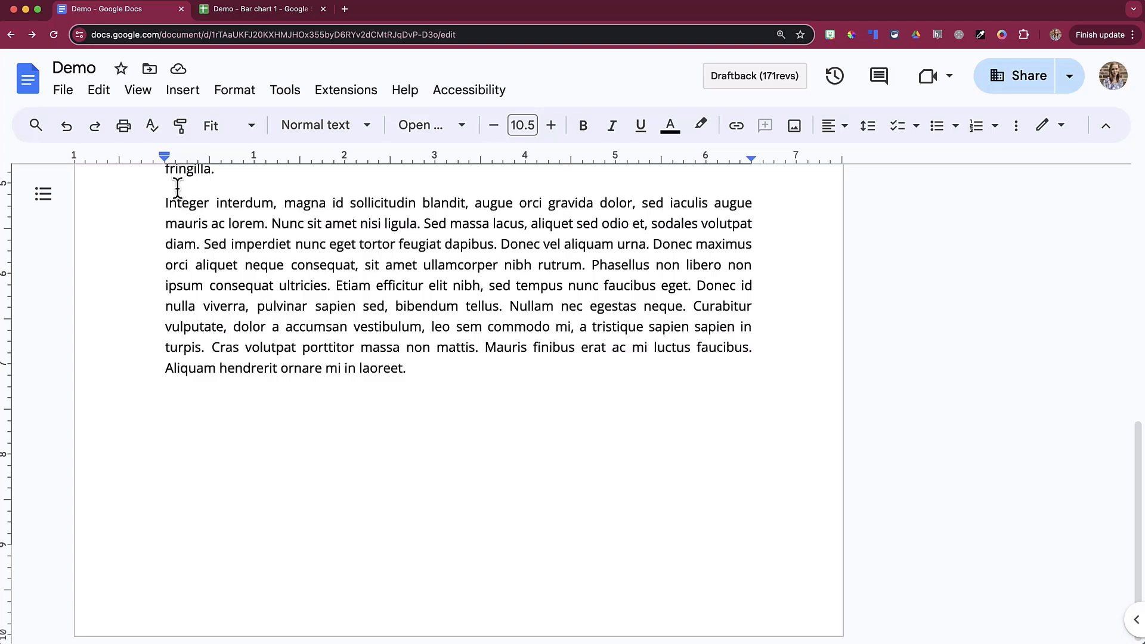
Step: Show the Insert > Table size grid for a new table at the end of the Demo document
click(186, 101)
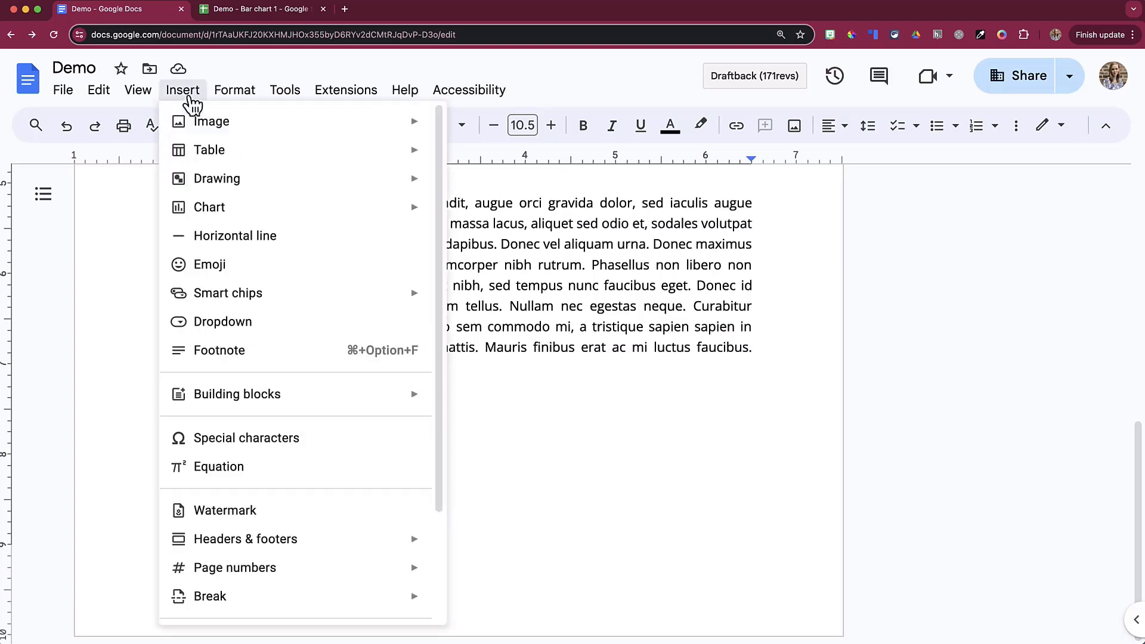
mouse_move(245, 154)
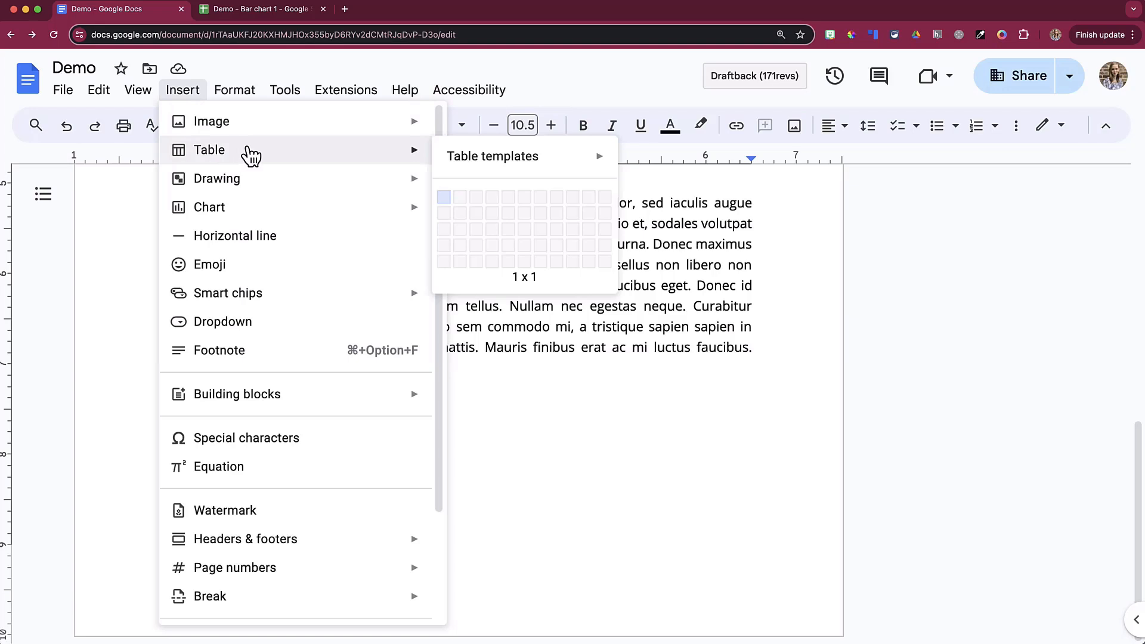
mouse_move(519, 164)
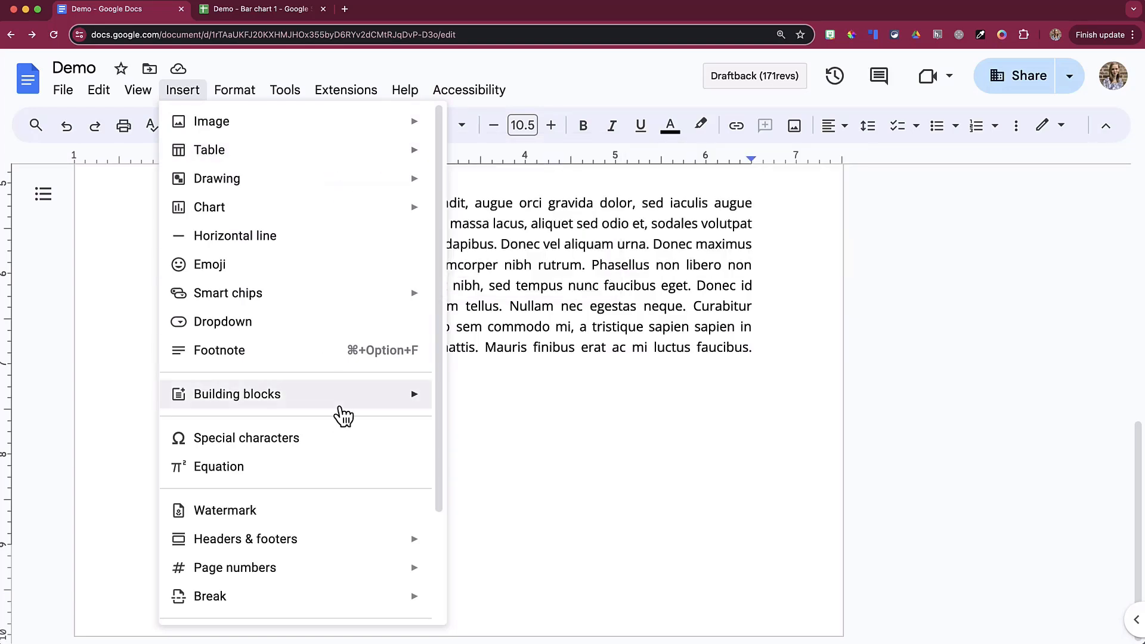
mouse_move(348, 410)
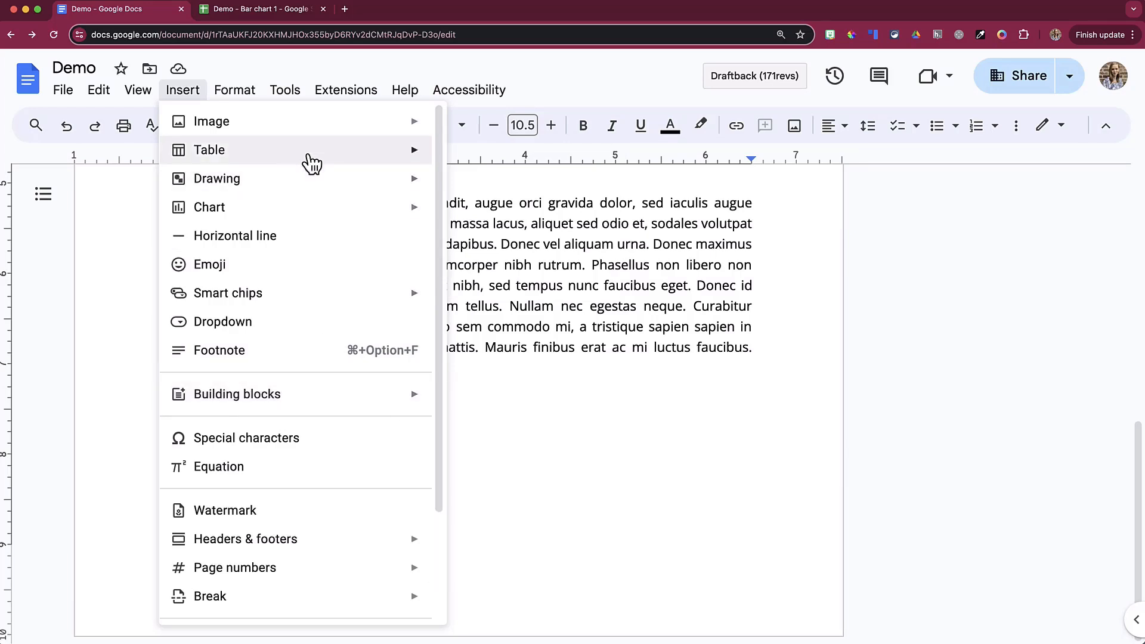
mouse_move(311, 162)
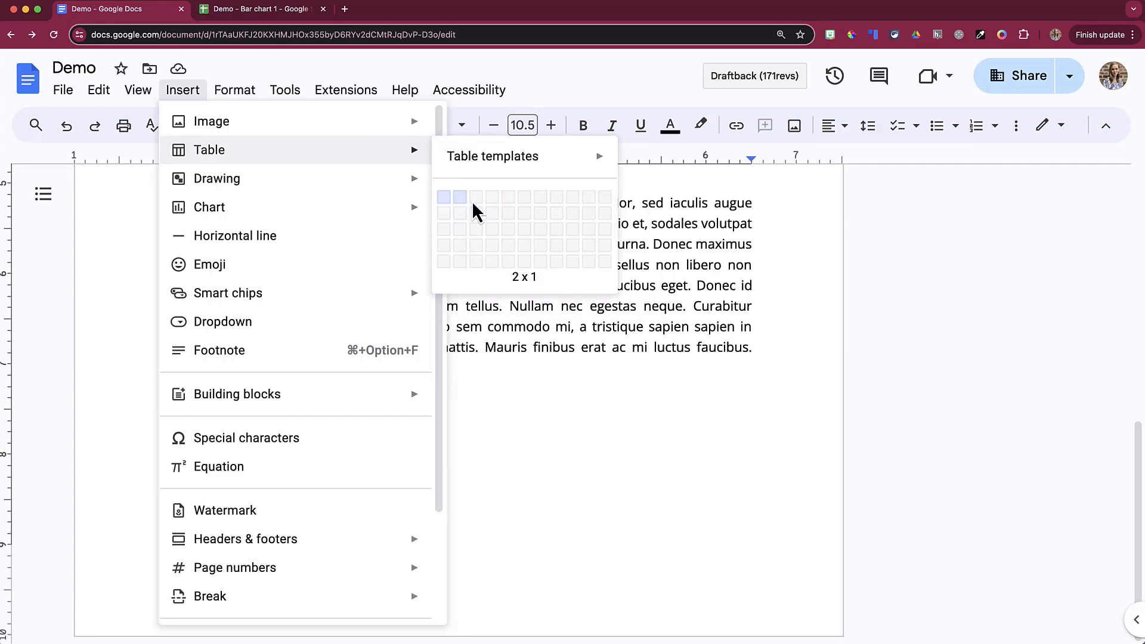
Step: Insert a 4x3 table and type text, 1 and 2 down its first column
click(492, 234)
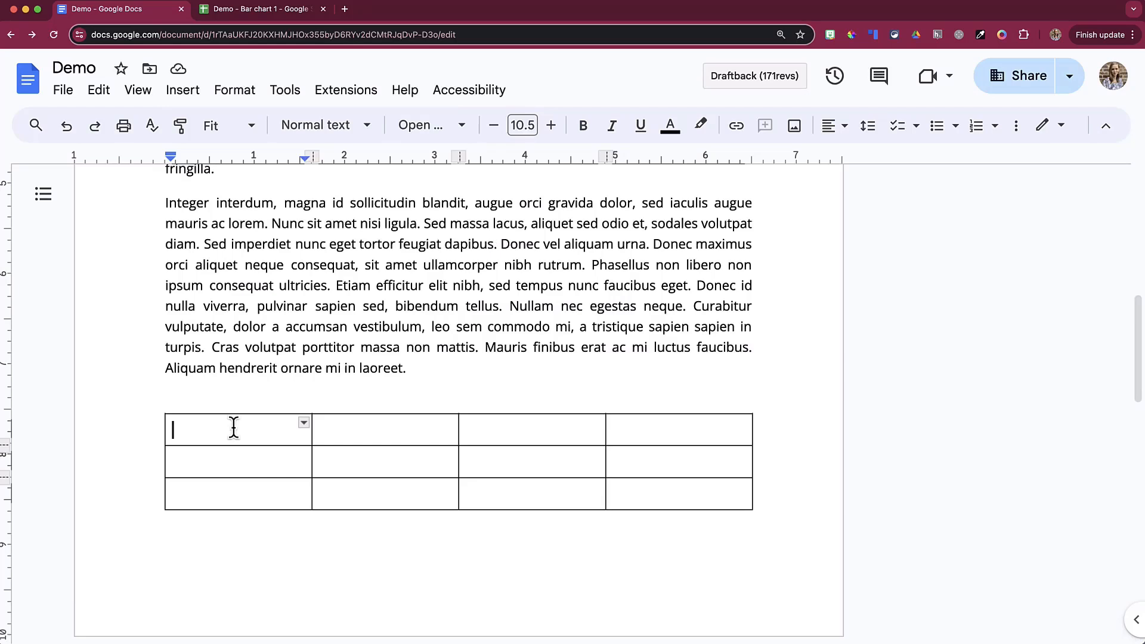
text(text)
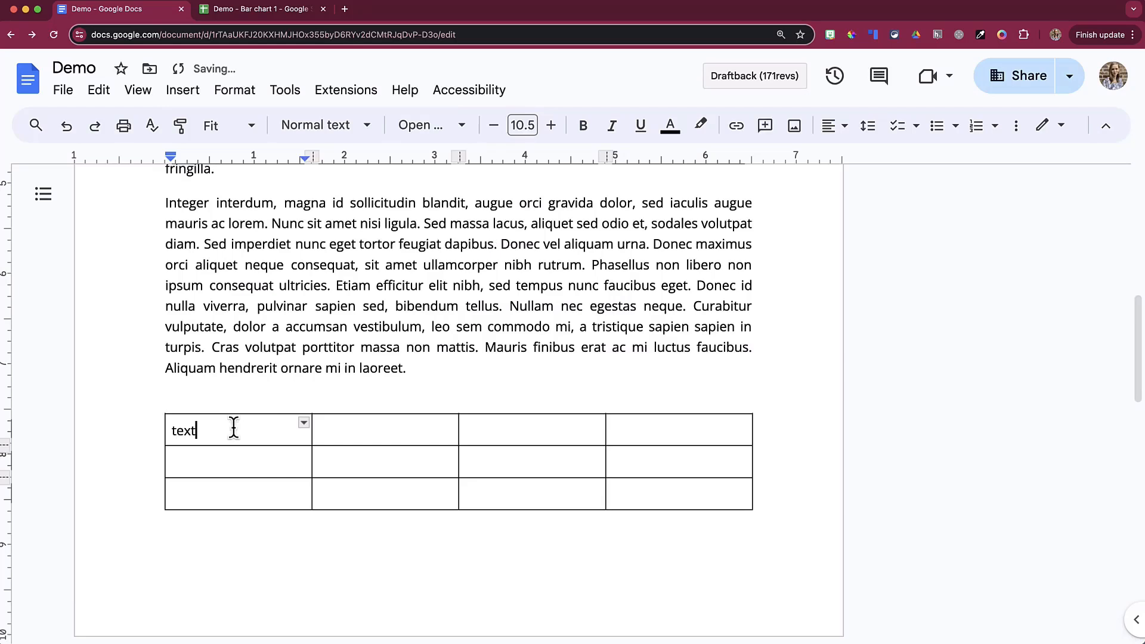
key(Down)
text(1)
key(Down)
text(2)
key(Return)
key(BackSpace)
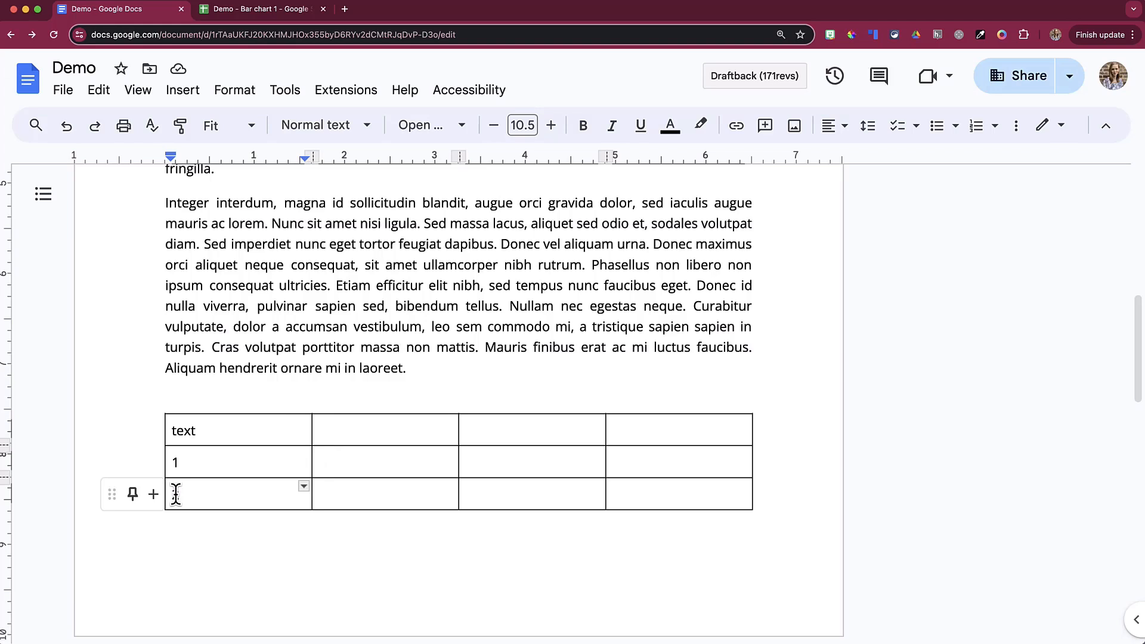
text(2)
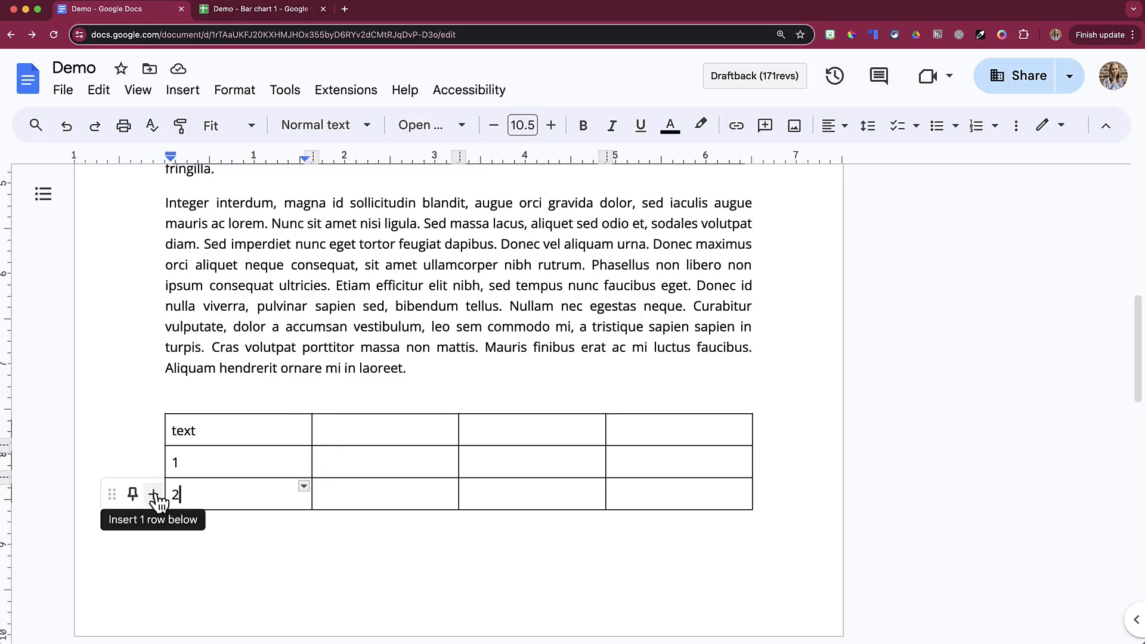
Step: Move the 2 row above the 1 row, add a row with 3, and pin the first row as the header
drag(112, 494, 113, 460)
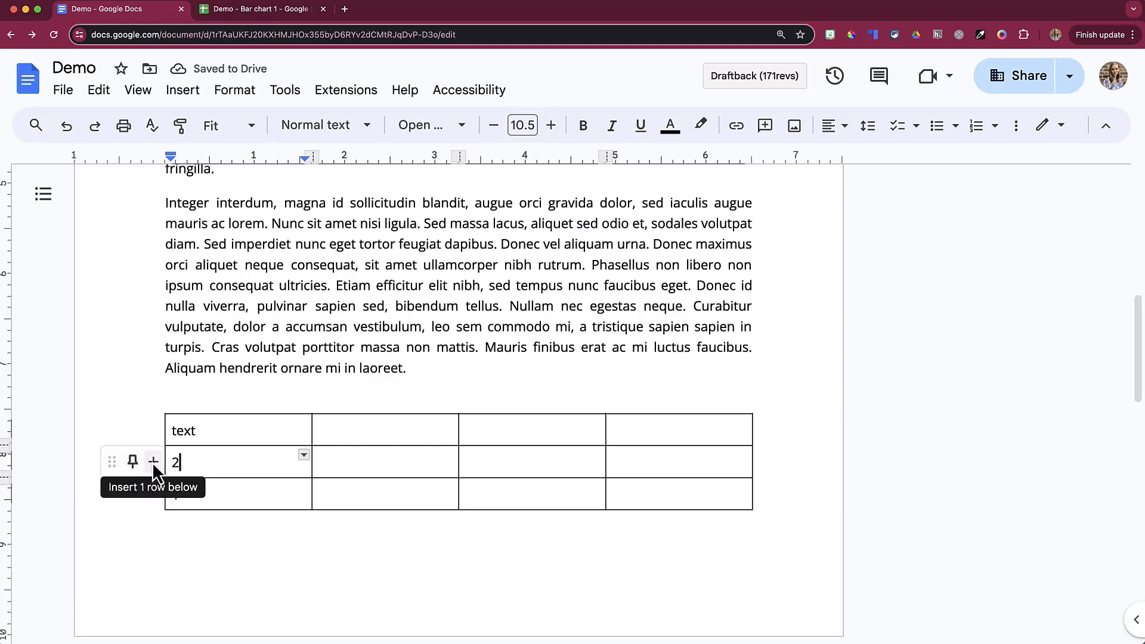
click(152, 462)
text(3)
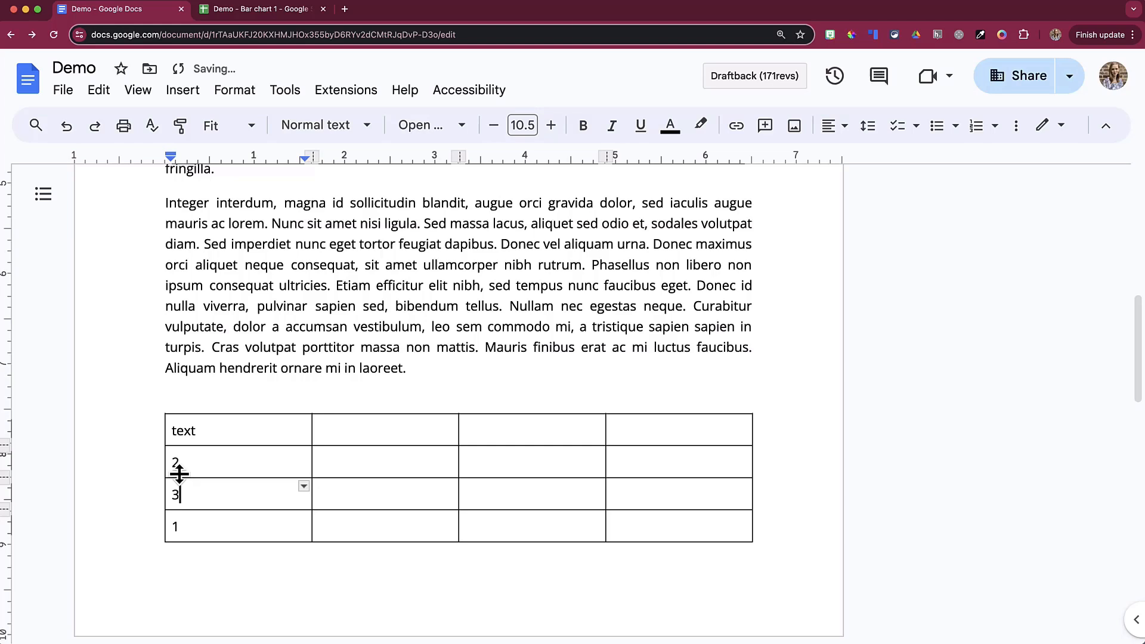
click(174, 430)
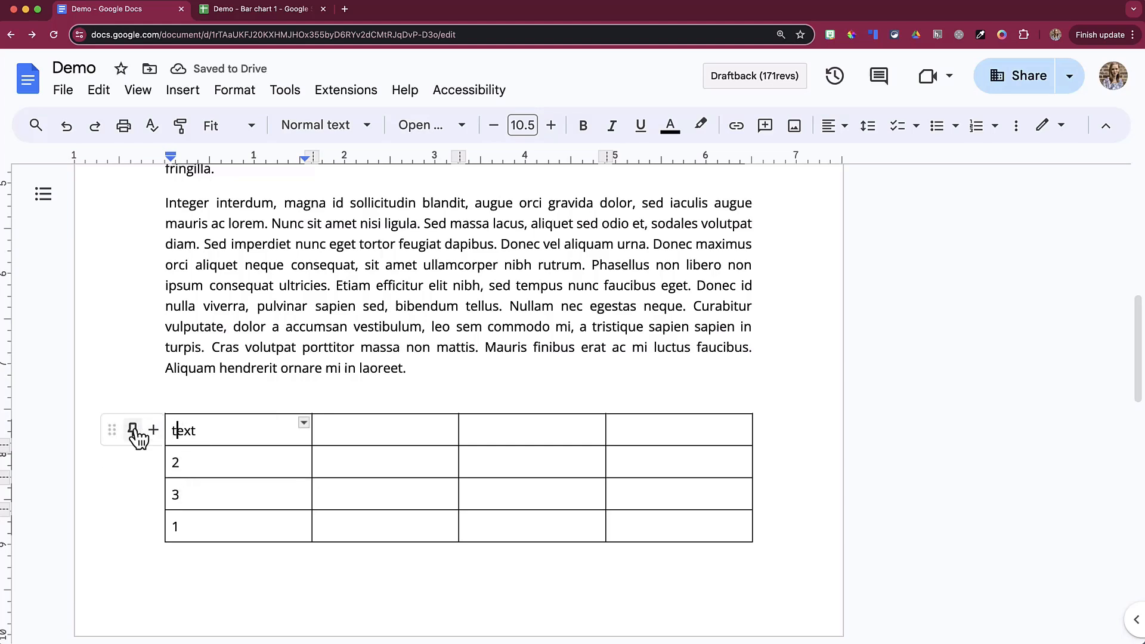
click(132, 429)
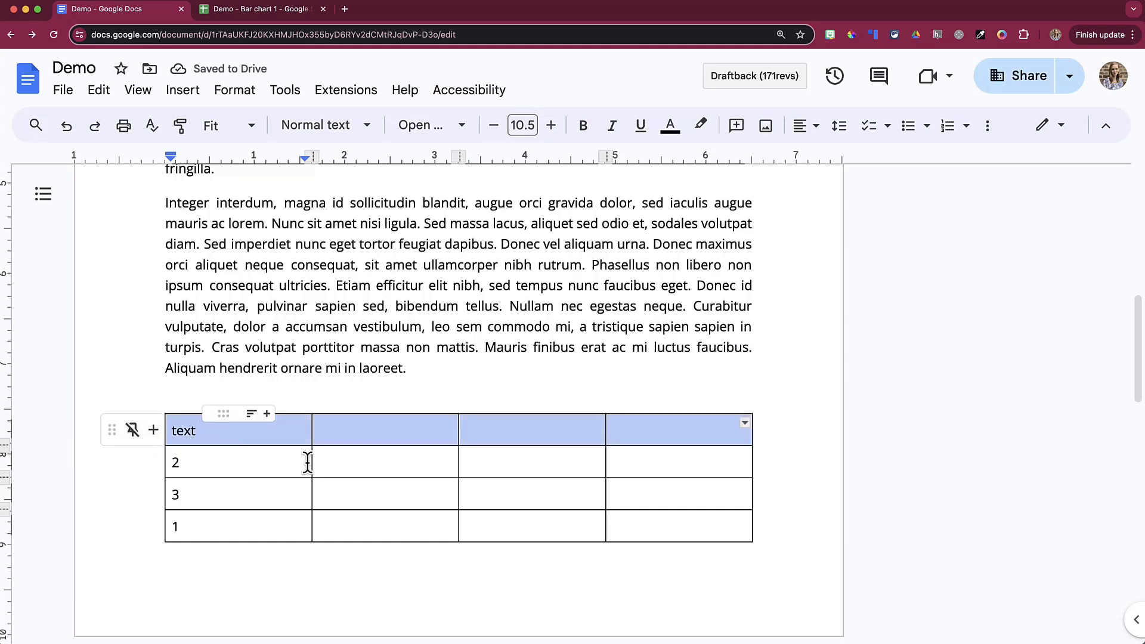
Step: Fill the second column with a, b and c beside 2, 3 and 1
click(339, 458)
text(a)
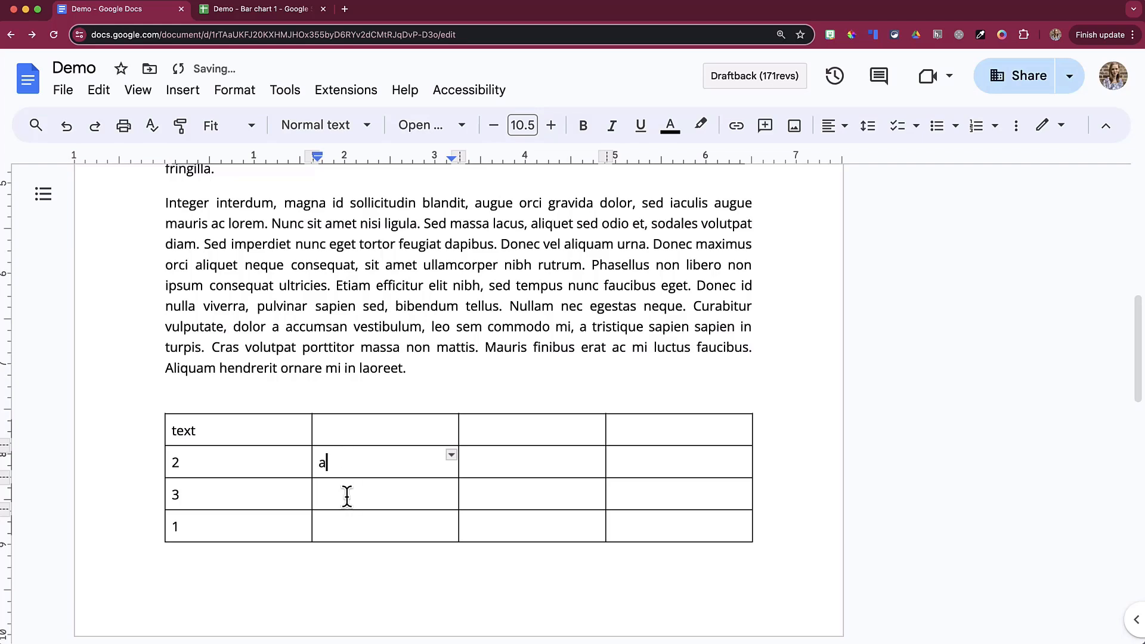
click(347, 496)
text(b)
click(349, 525)
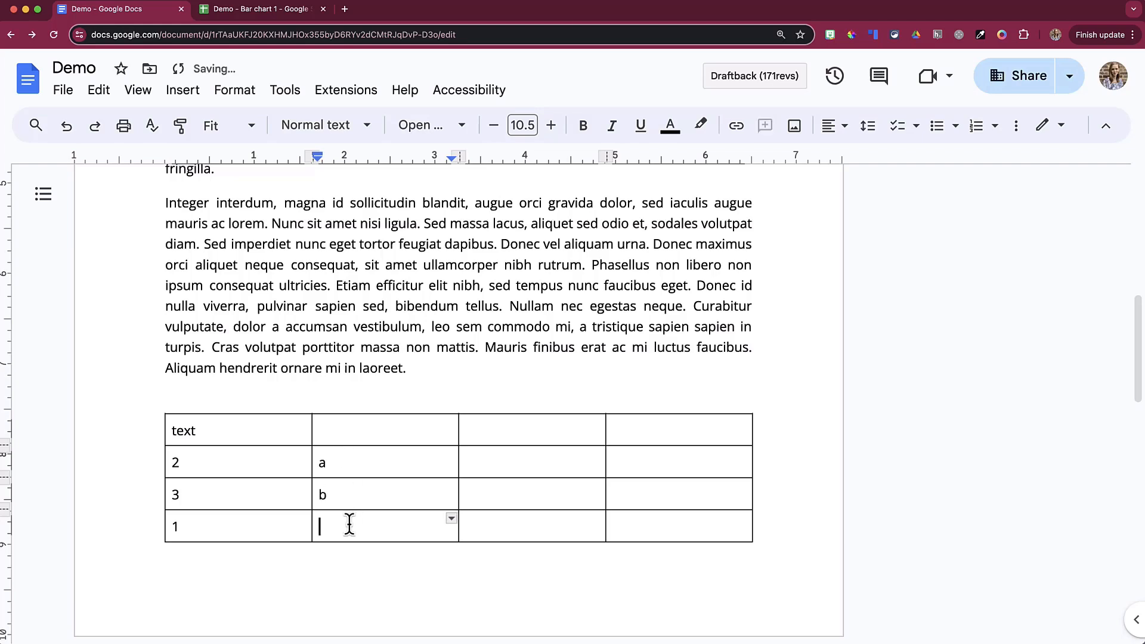
Step: Drag the third column further left, then put the cursor back in the text header cell
click(261, 435)
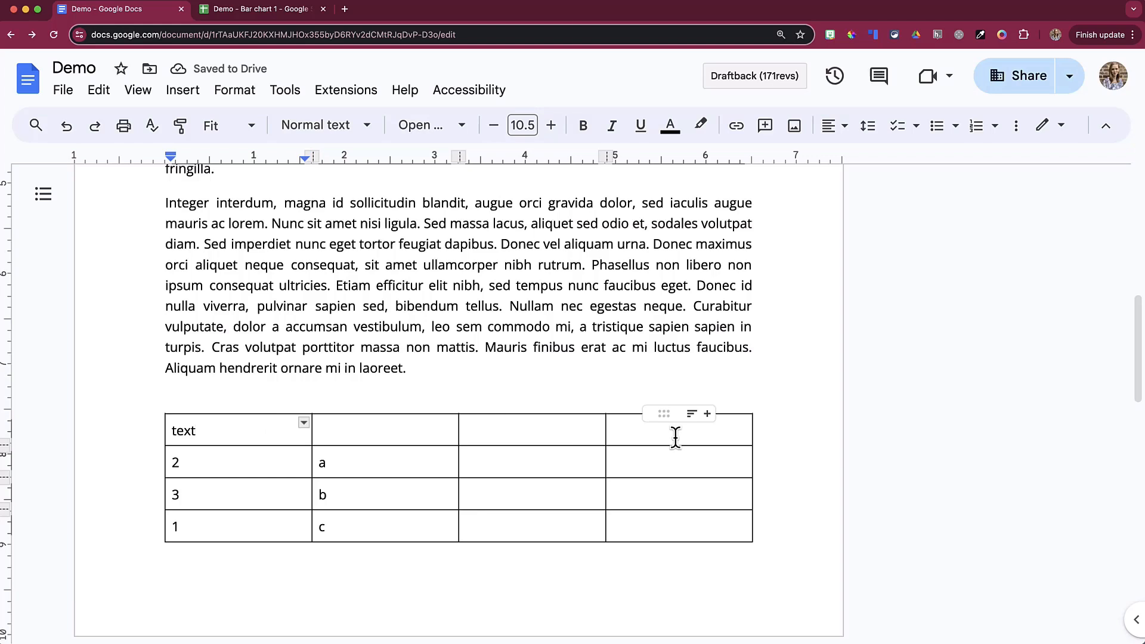
click(527, 429)
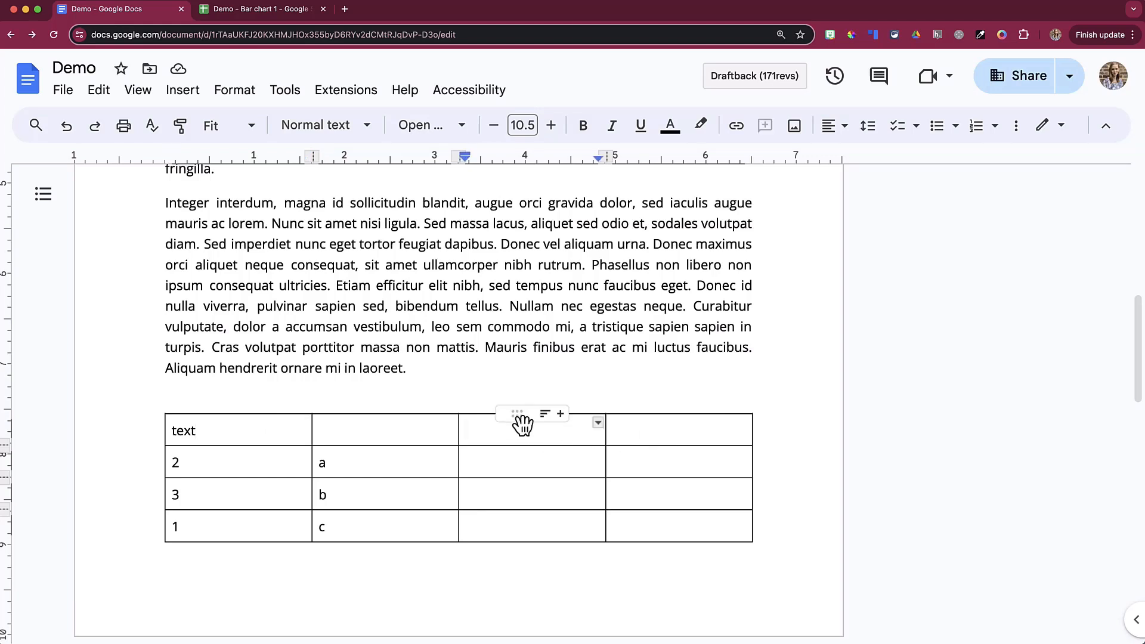
drag(518, 422, 491, 414)
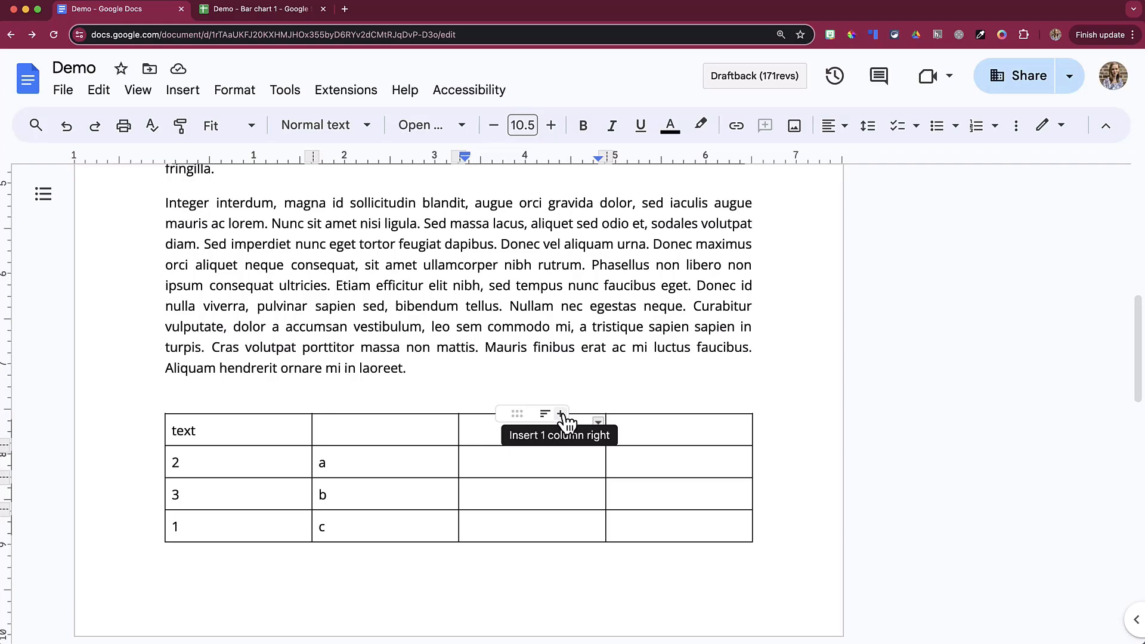
double_click(225, 431)
click(192, 429)
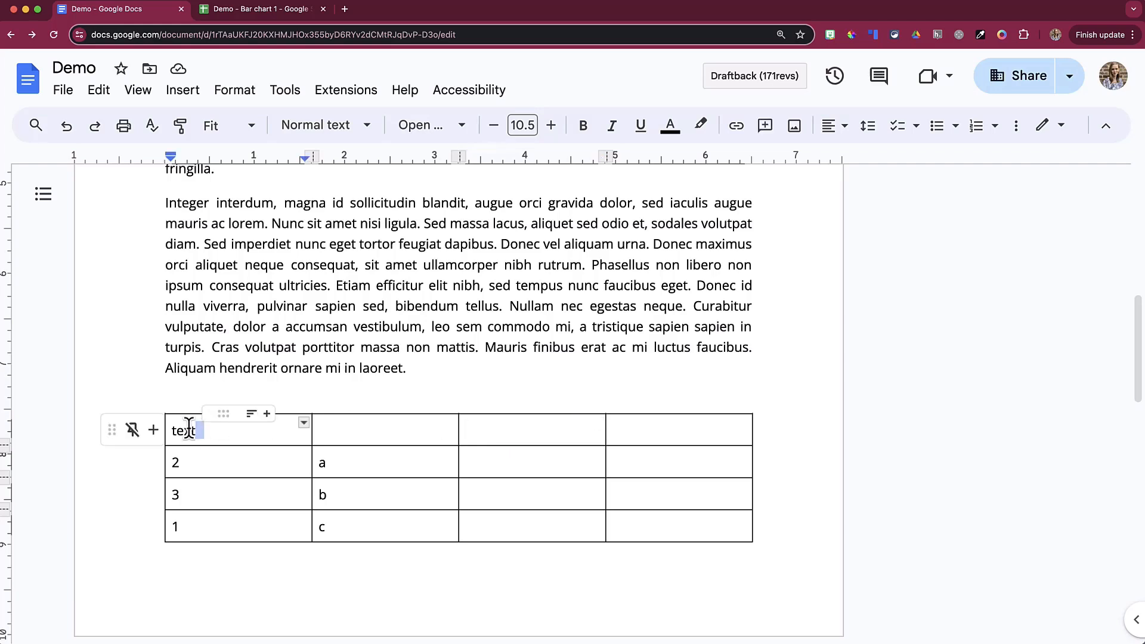
Step: Sort the table ascending so rows read 1 c, 2 a, 3 b under the header
click(252, 415)
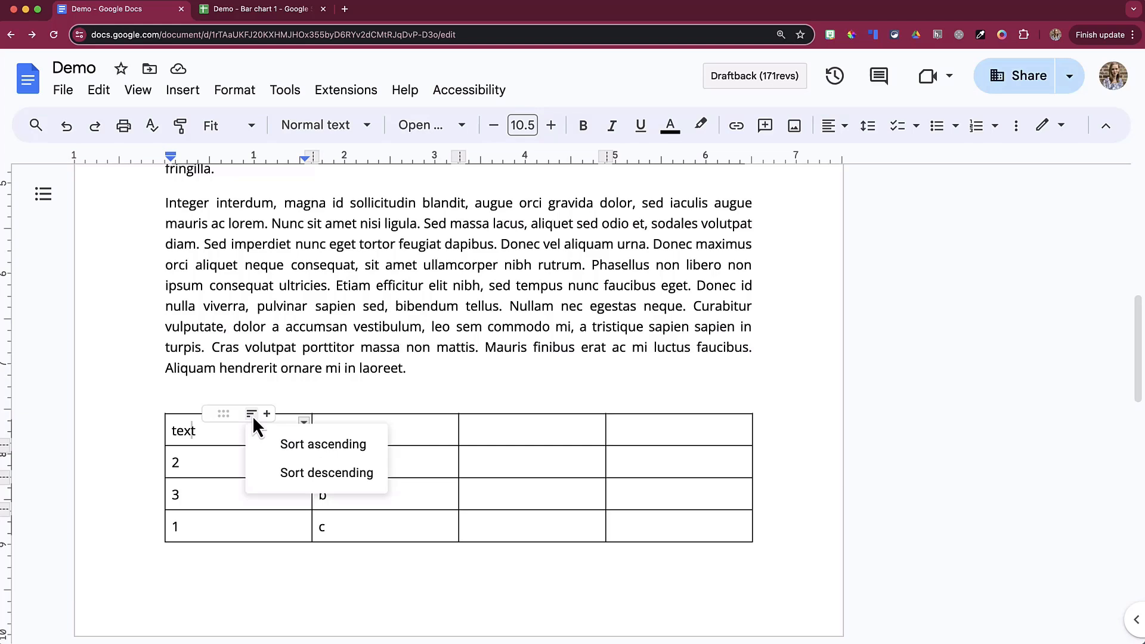
click(285, 447)
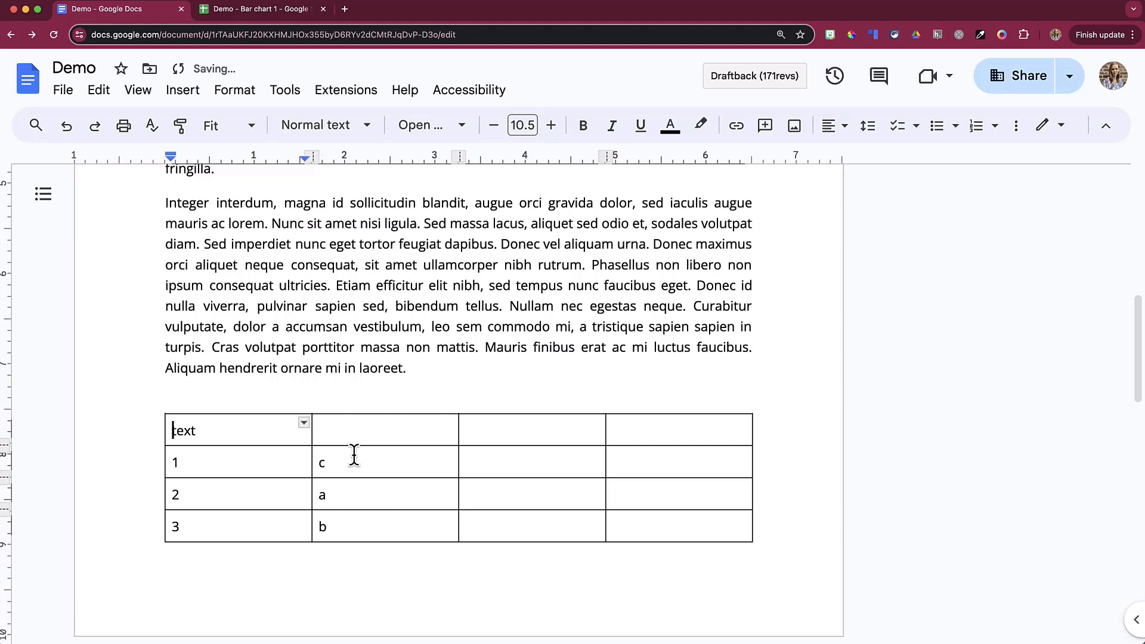
Step: Open table properties and set the table's quick layout position to the top right of the page
click(235, 527)
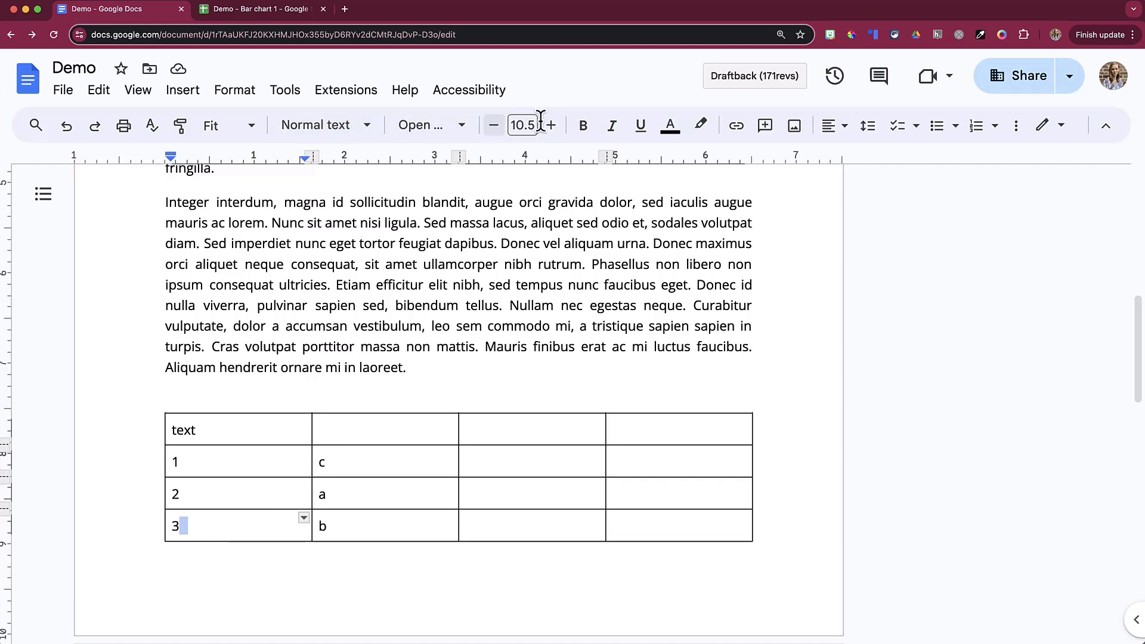
click(1016, 133)
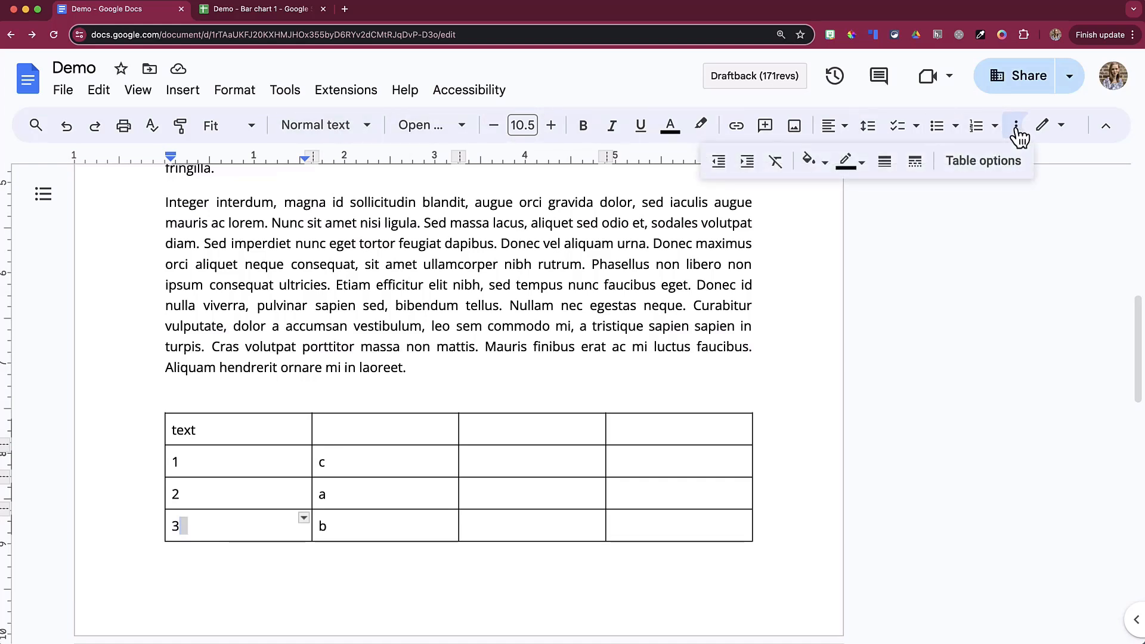
click(985, 166)
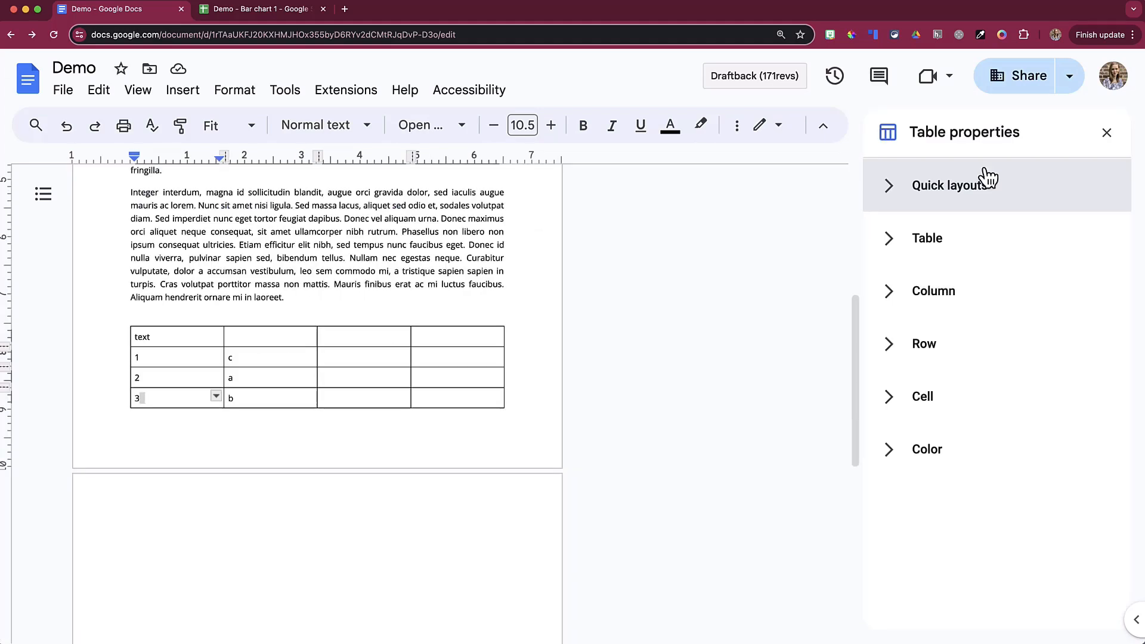
click(894, 192)
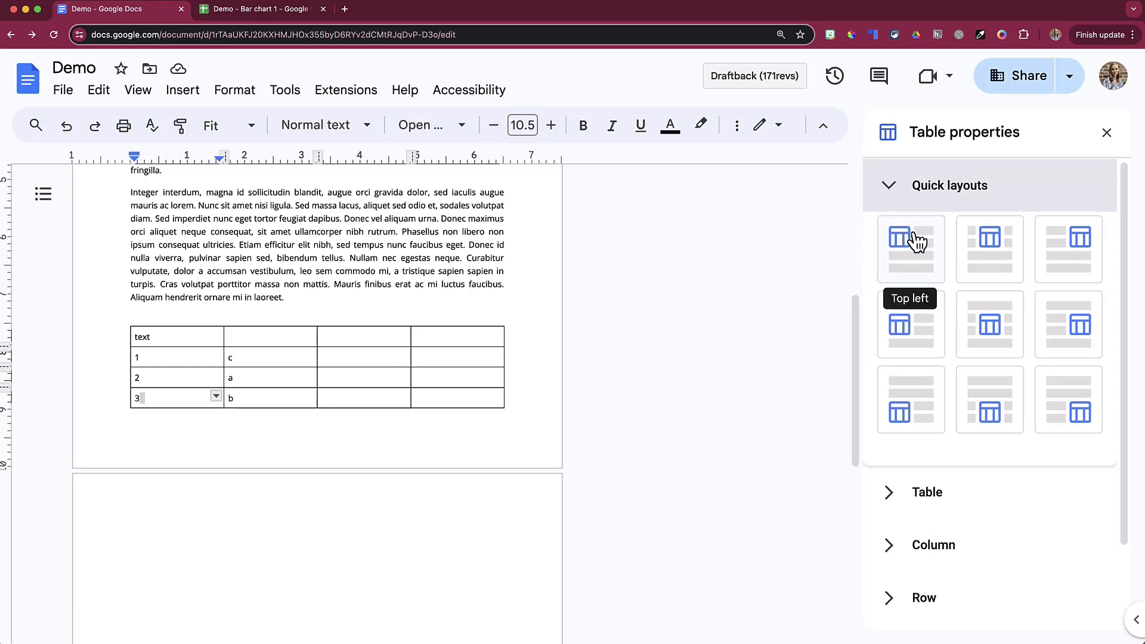
click(916, 241)
click(1066, 259)
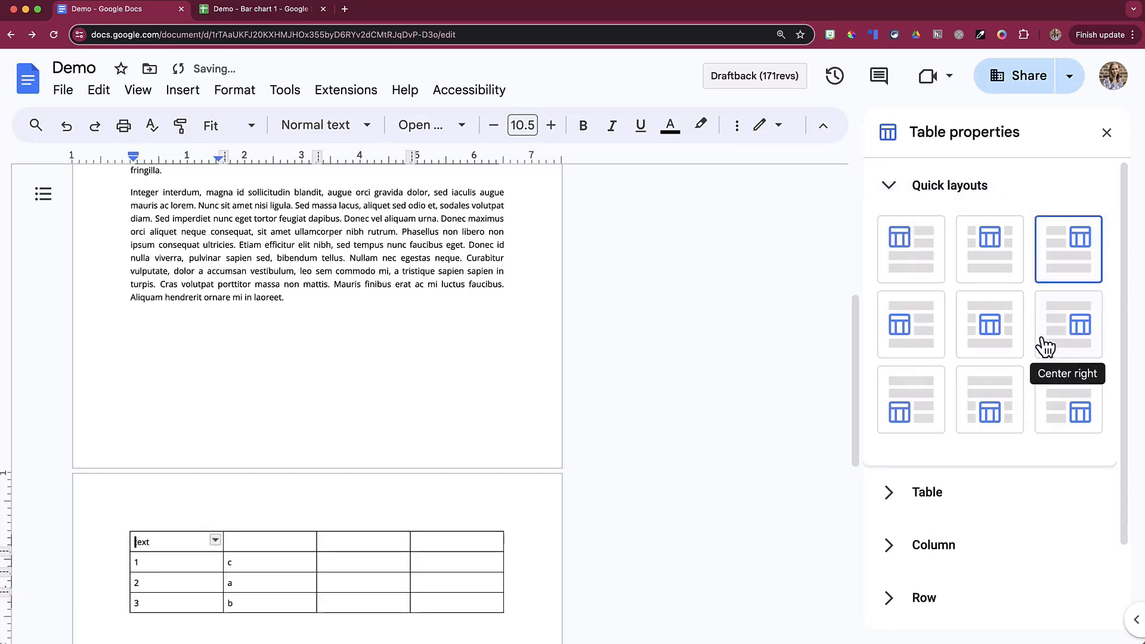
Step: Expand the general, column, row, cell and colour sections of table properties
scroll(1025, 357, down, 2)
click(886, 393)
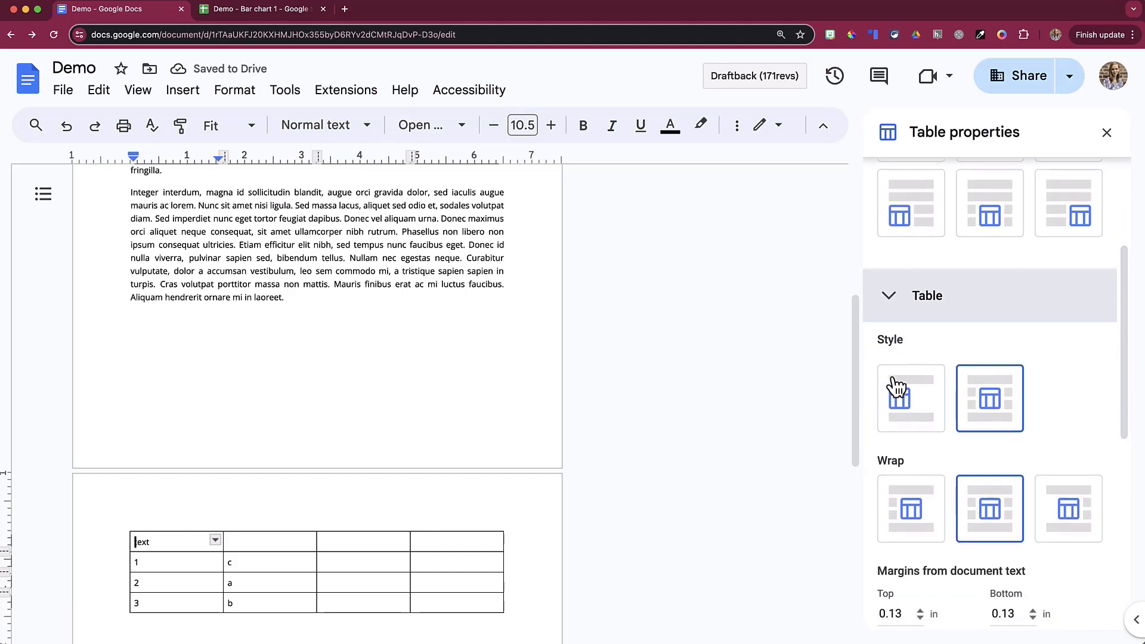
scroll(897, 386, down, 3)
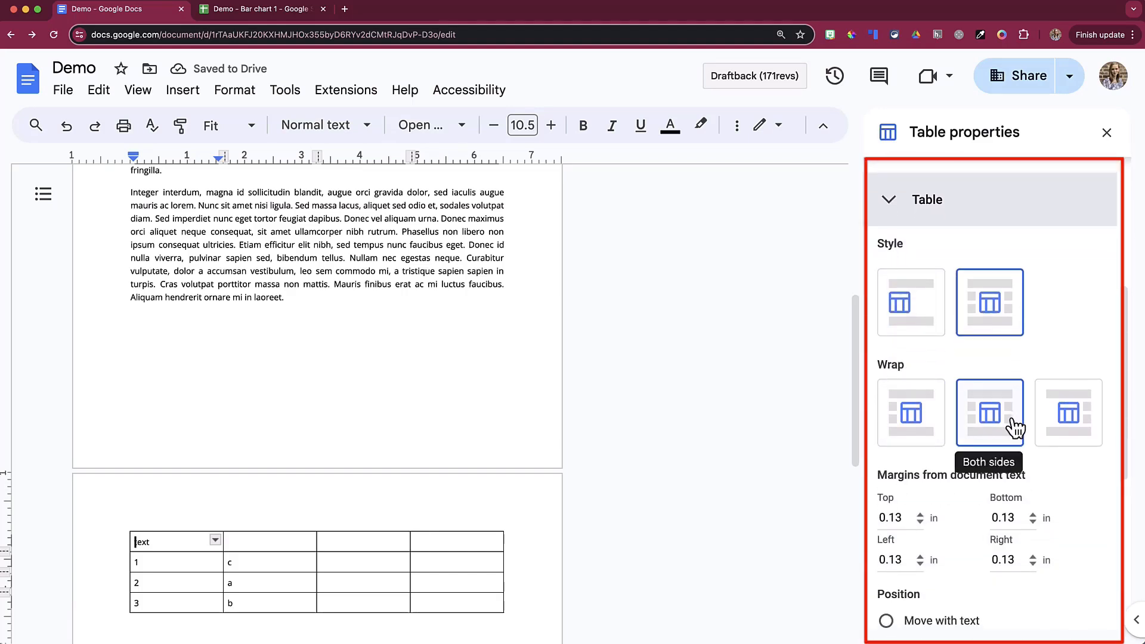
scroll(1013, 426, down, 3)
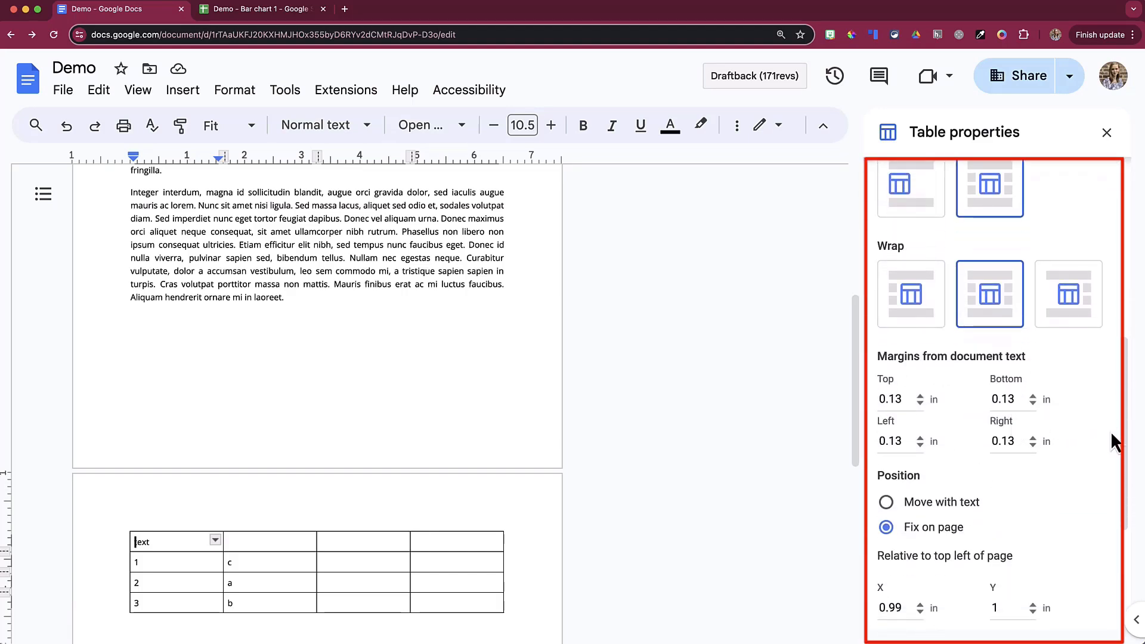
scroll(1100, 431, down, 5)
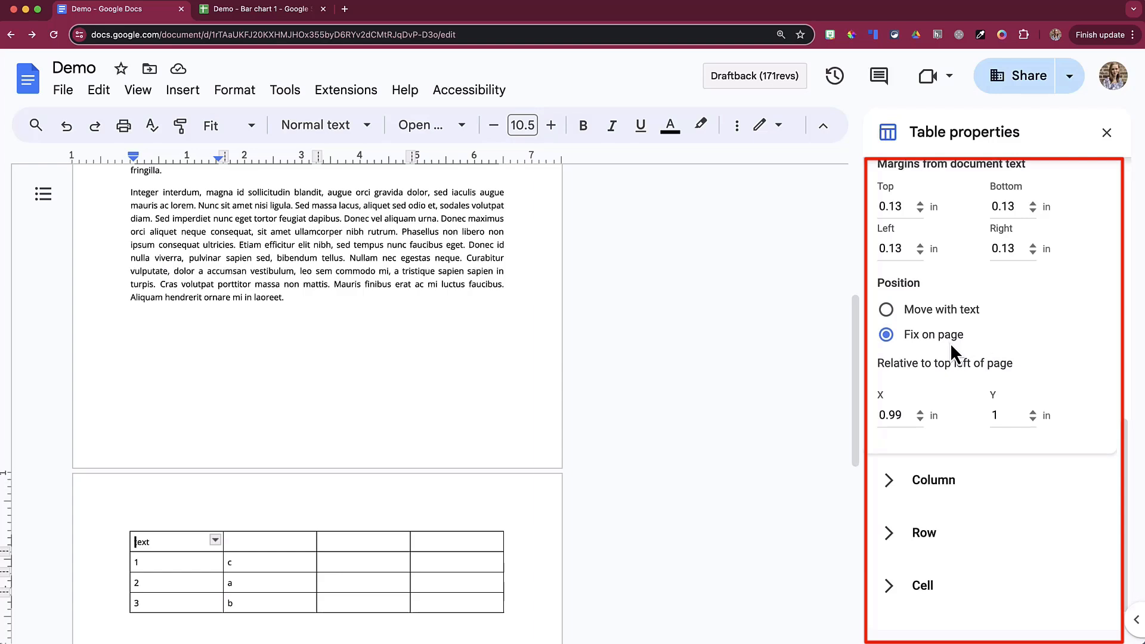
scroll(951, 346, down, 1)
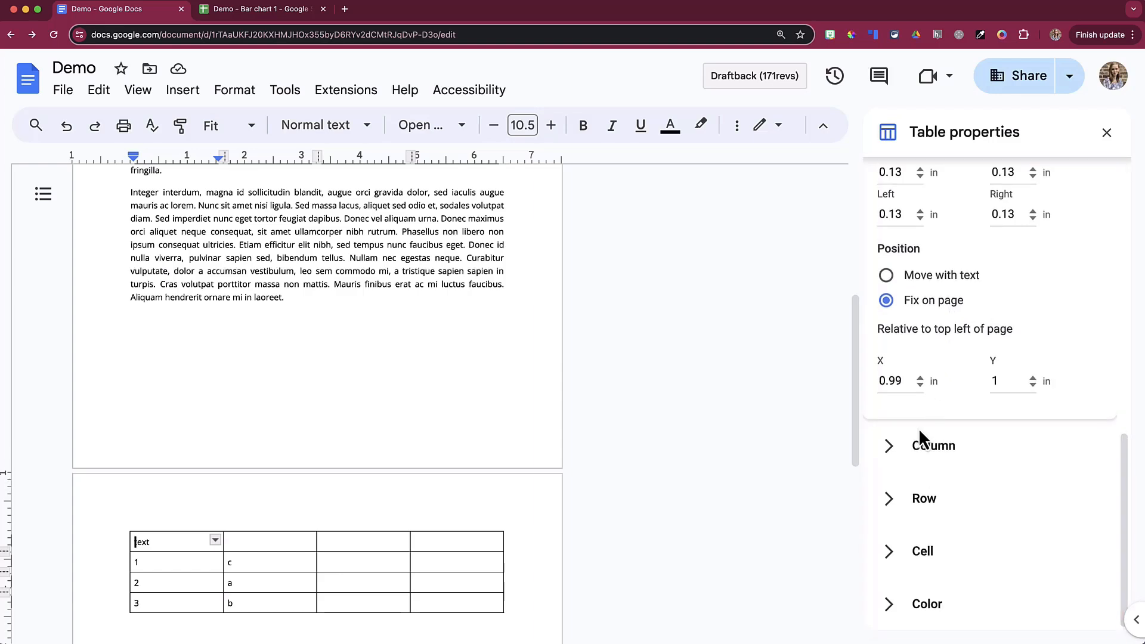
click(903, 447)
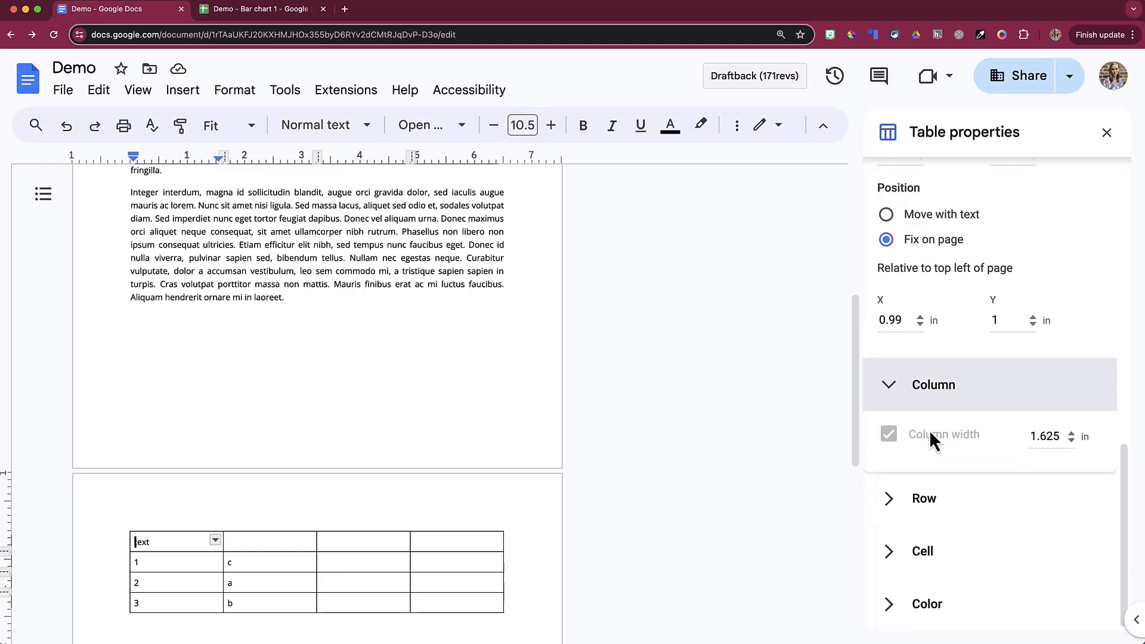
click(908, 499)
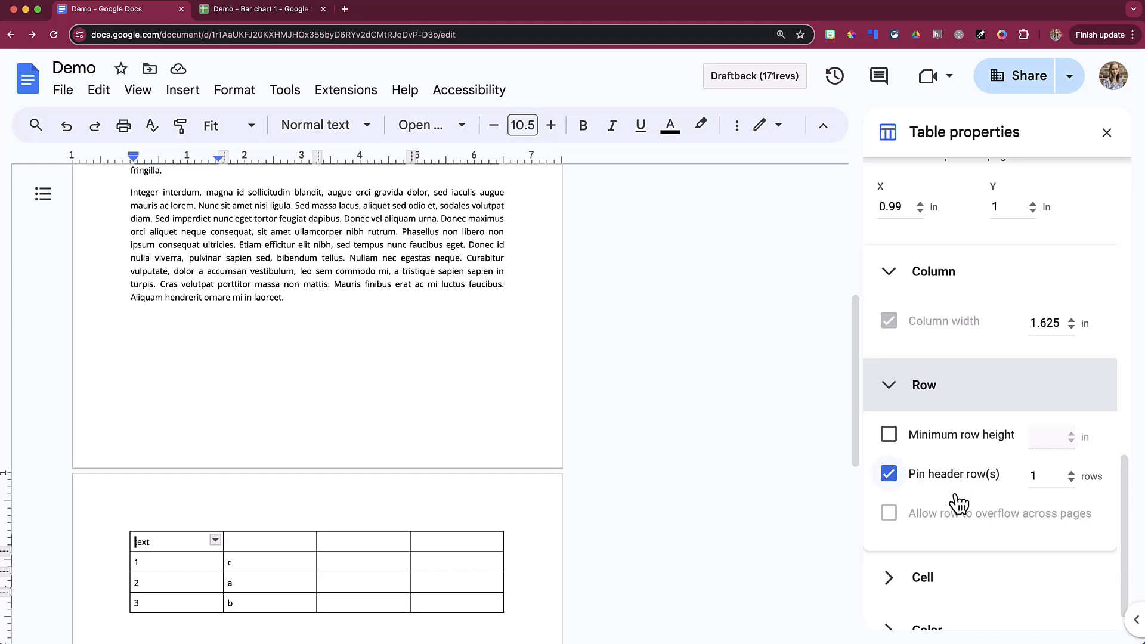
scroll(959, 503, down, 1)
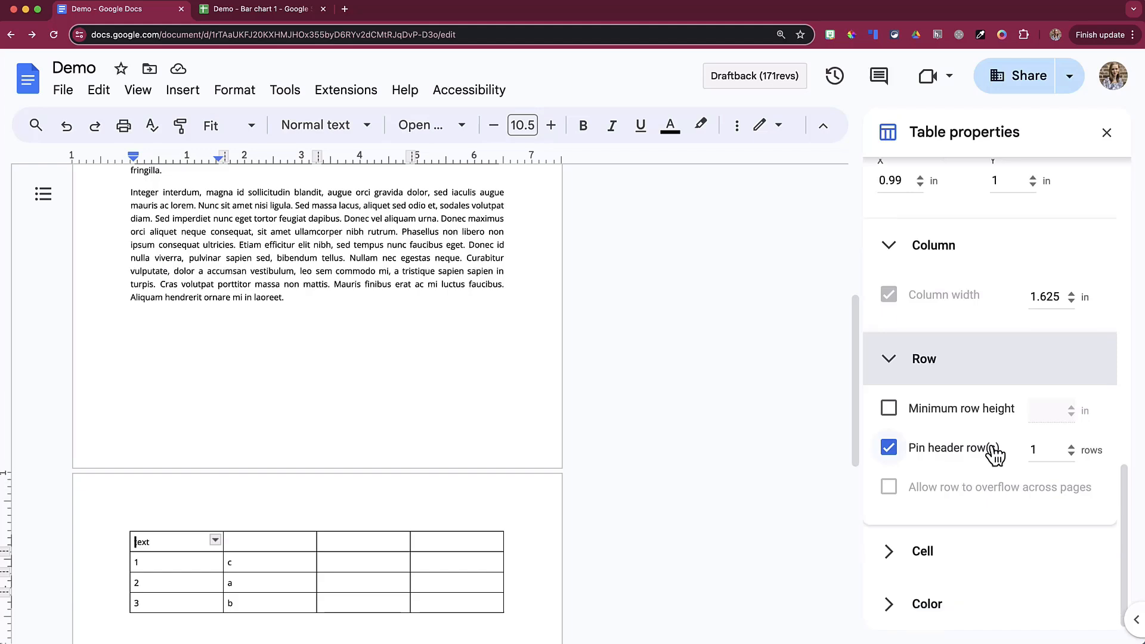
click(909, 555)
scroll(977, 525, down, 3)
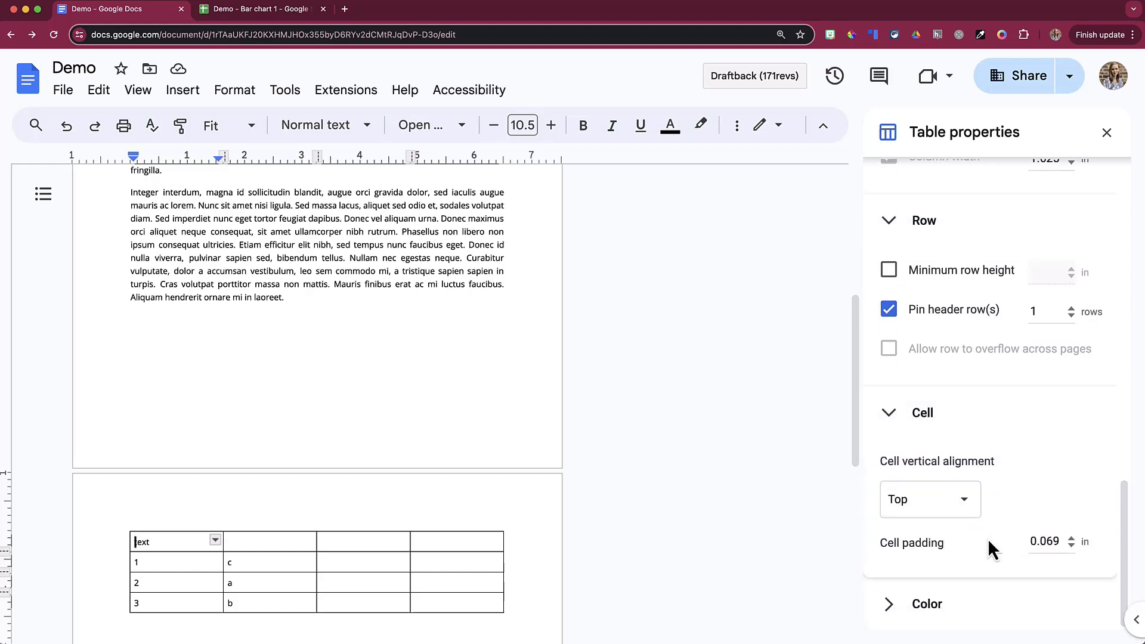
click(945, 604)
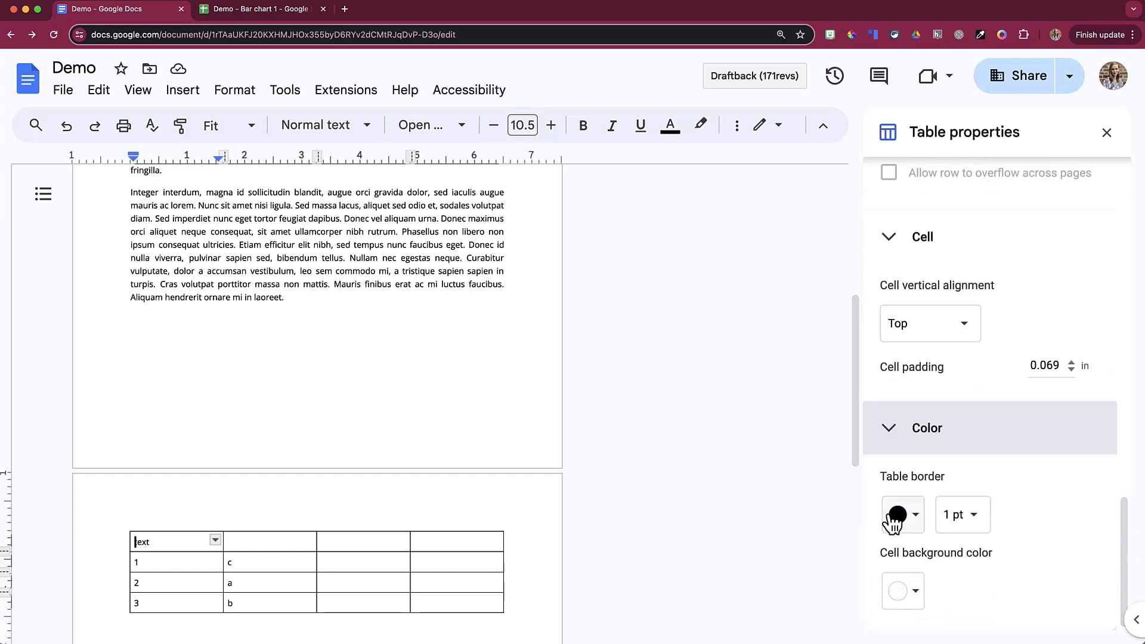
Step: Give the table dark red 3 pt borders and fill the first cell pale yellow
click(894, 516)
click(921, 416)
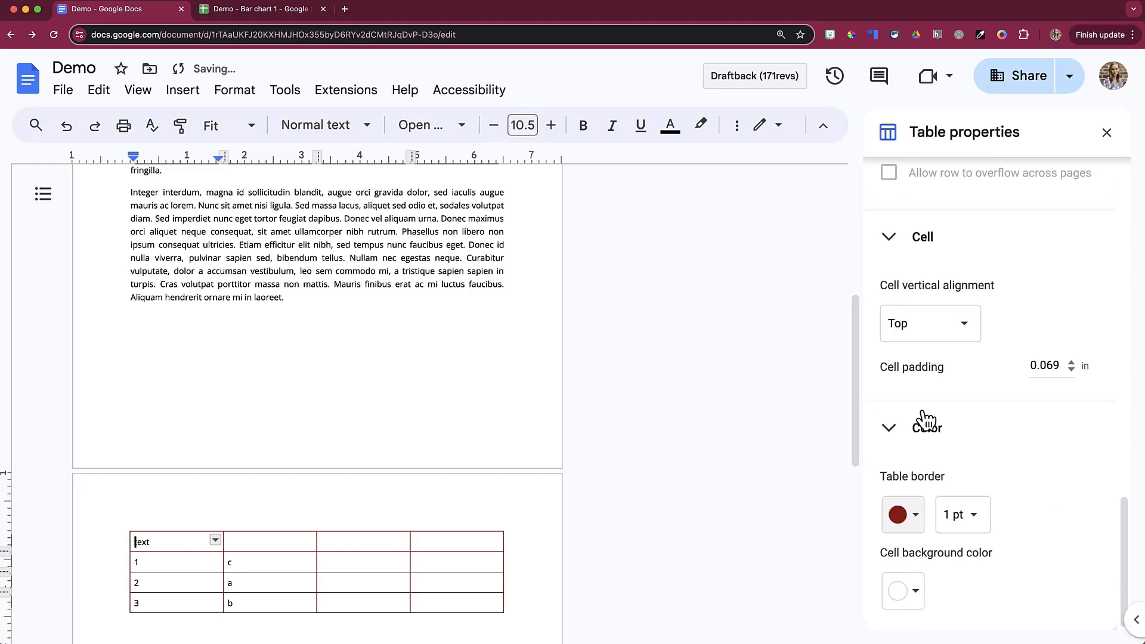
click(970, 511)
click(982, 596)
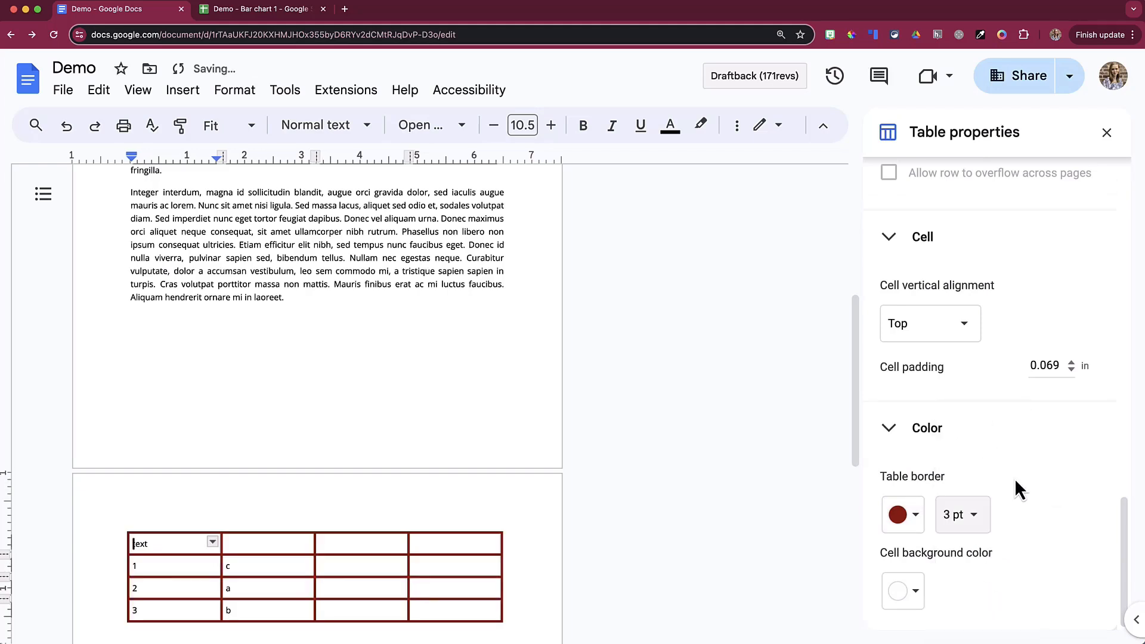
click(905, 601)
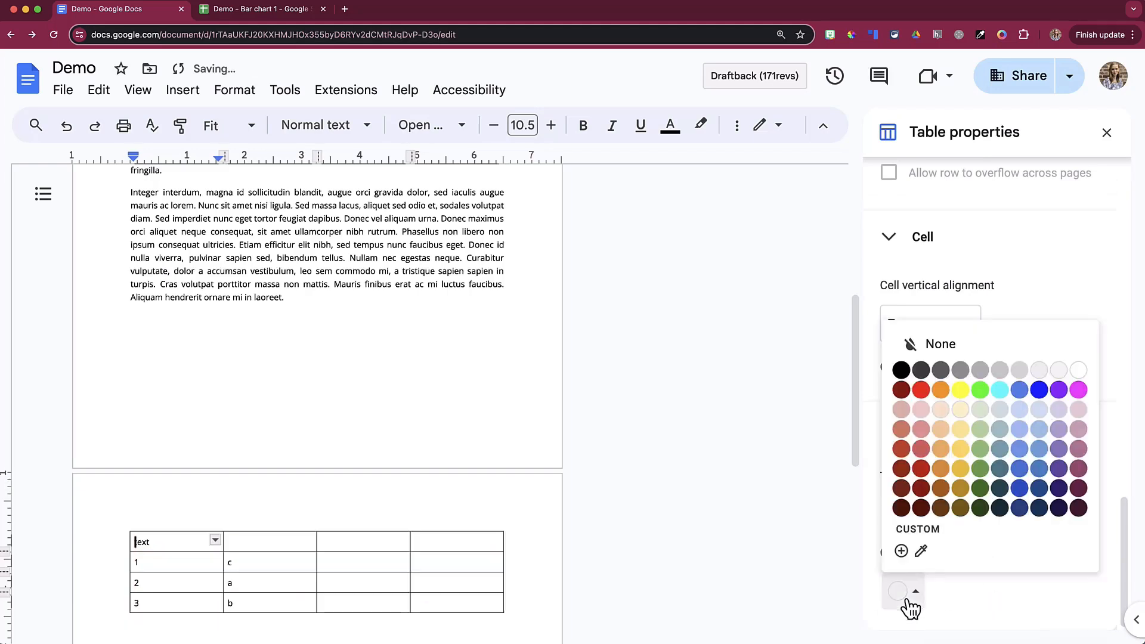
click(960, 410)
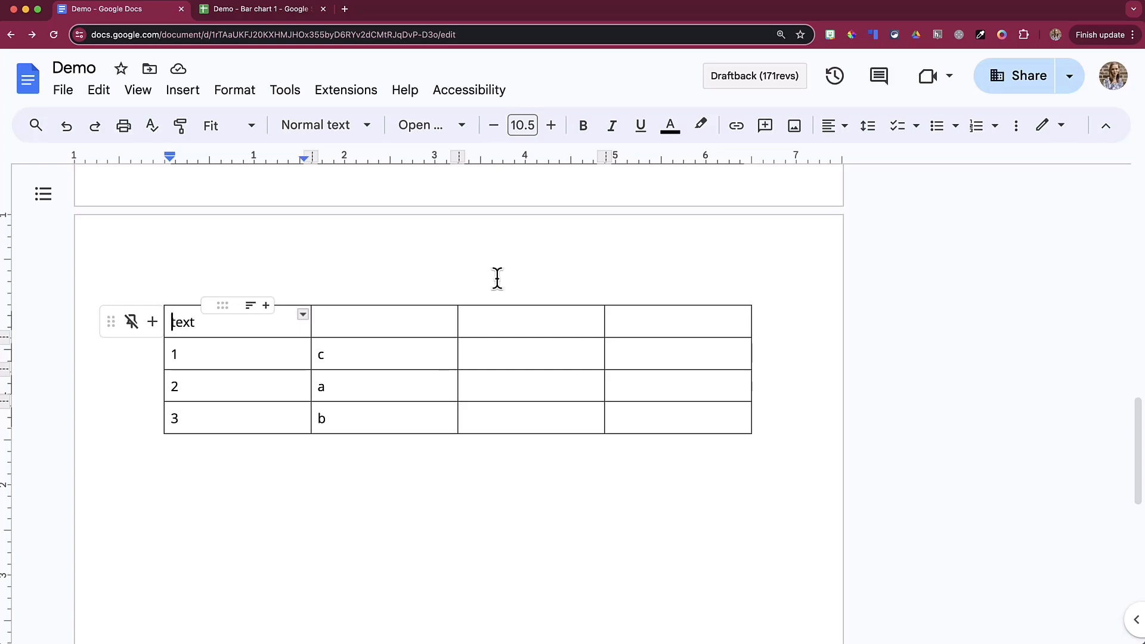
Step: Shade the first three cells of the top two rows light yellow
click(1016, 125)
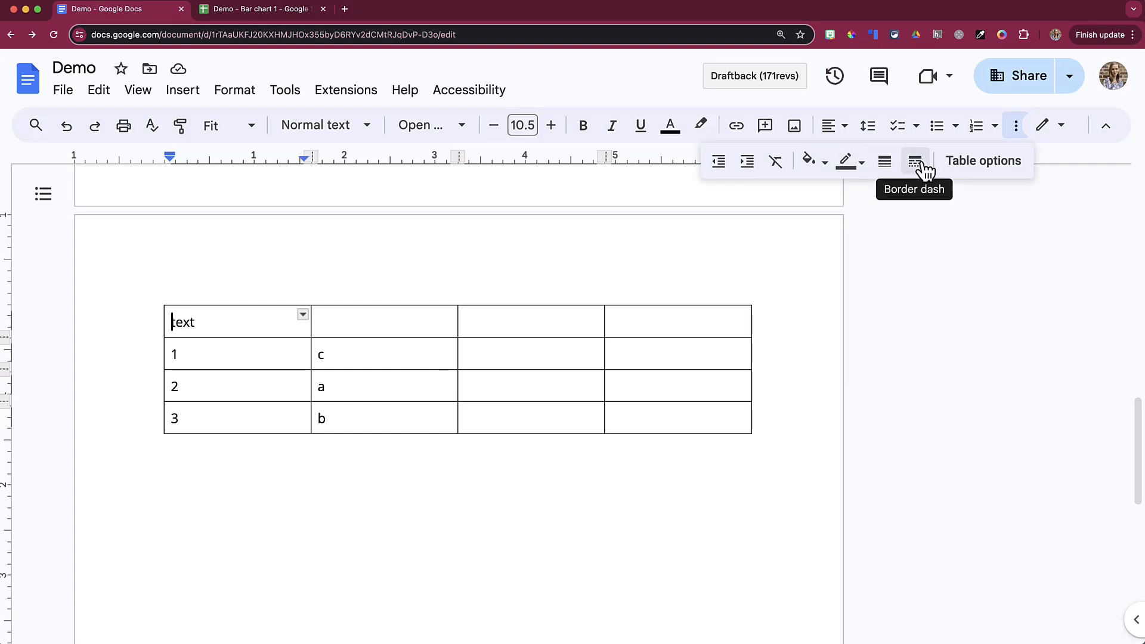
drag(256, 325, 540, 356)
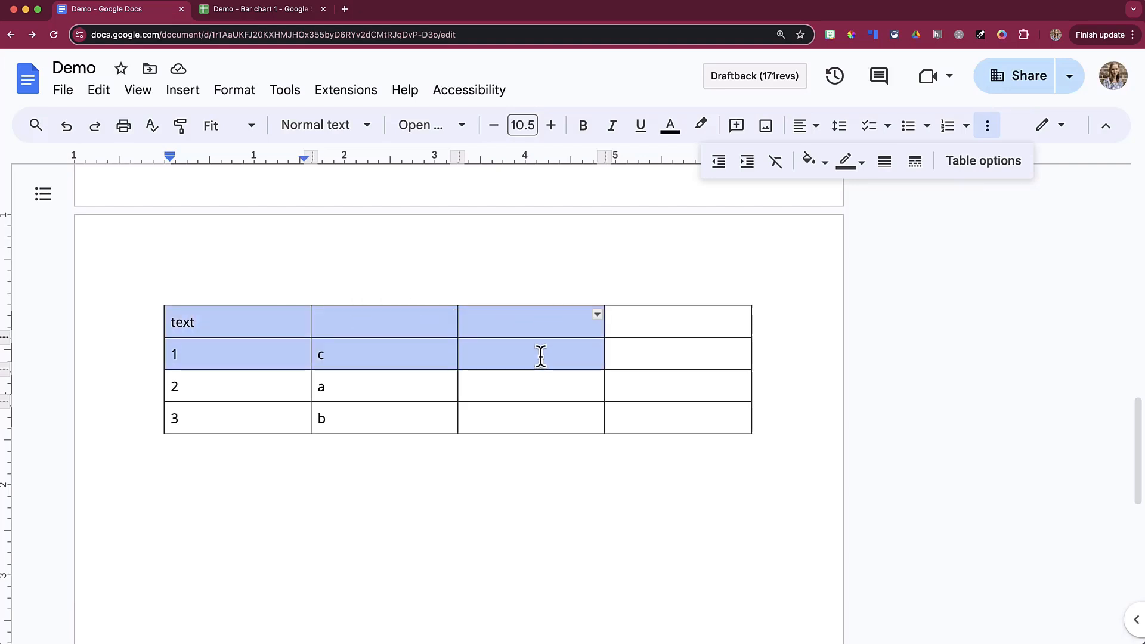
click(812, 161)
click(875, 271)
Step: Give those cells red, 3pt, dotted borders, then select the border between rows one and two
click(864, 162)
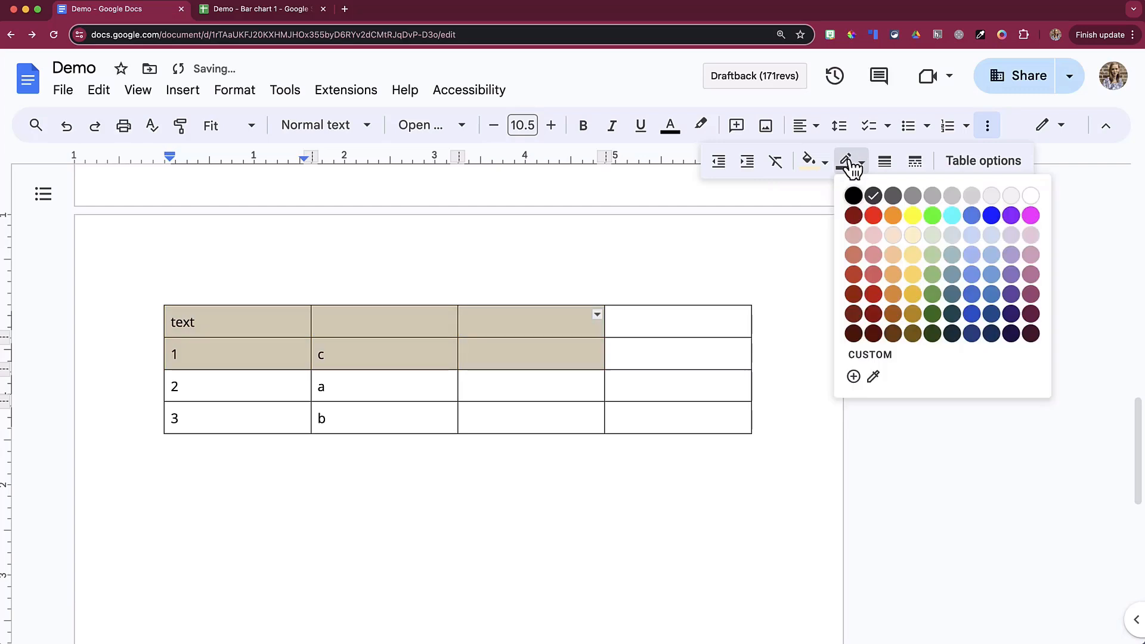
click(874, 225)
click(886, 162)
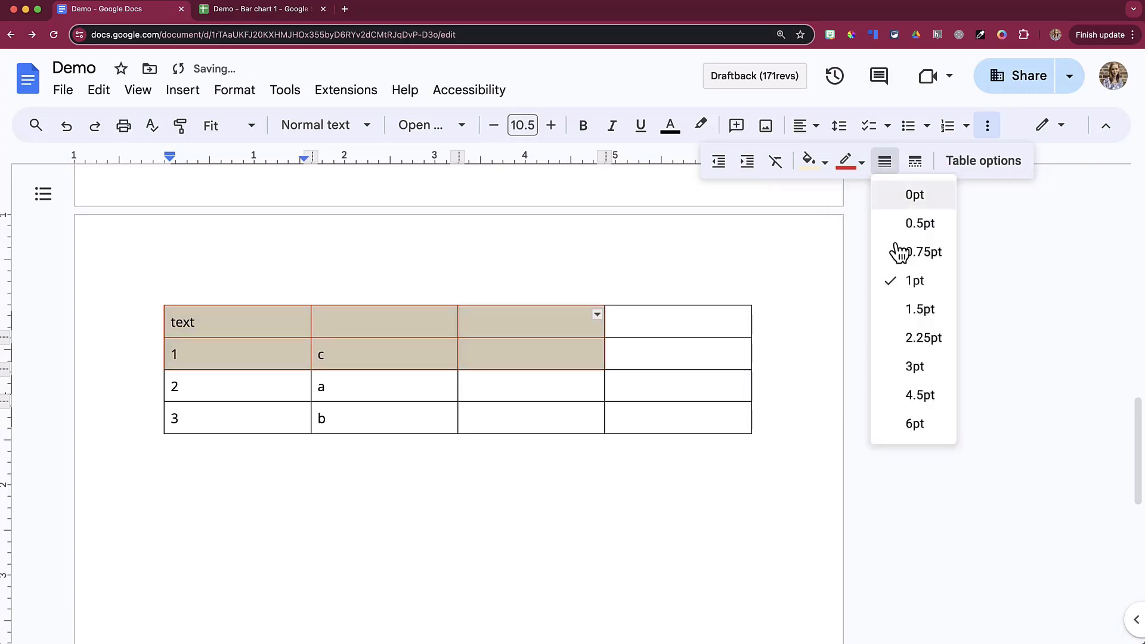
click(910, 370)
click(915, 163)
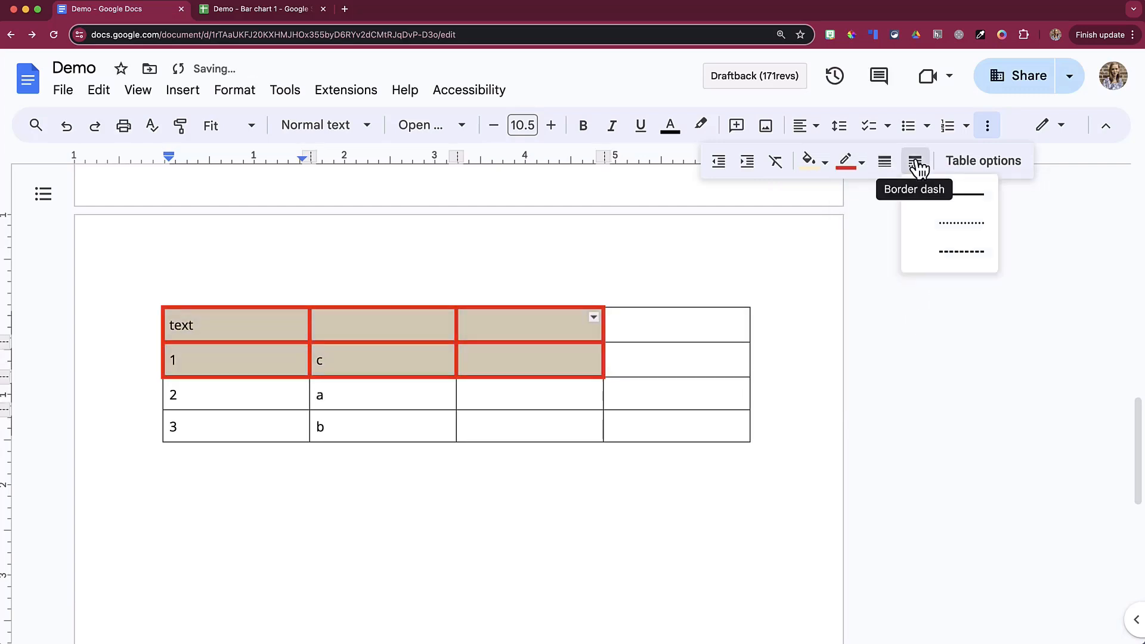
click(949, 242)
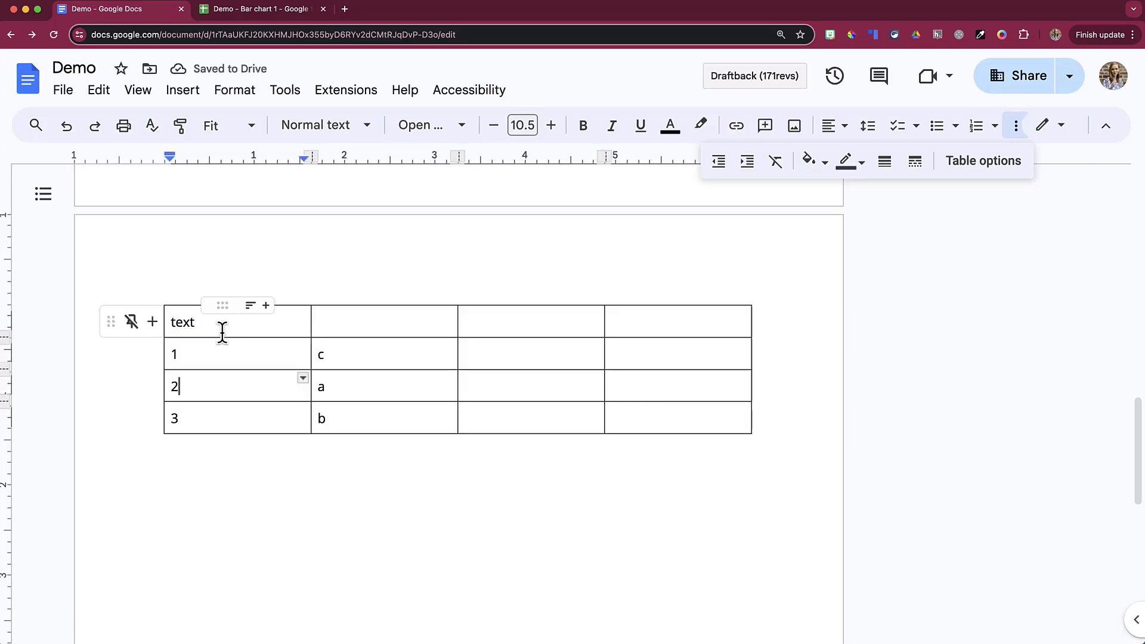
click(223, 336)
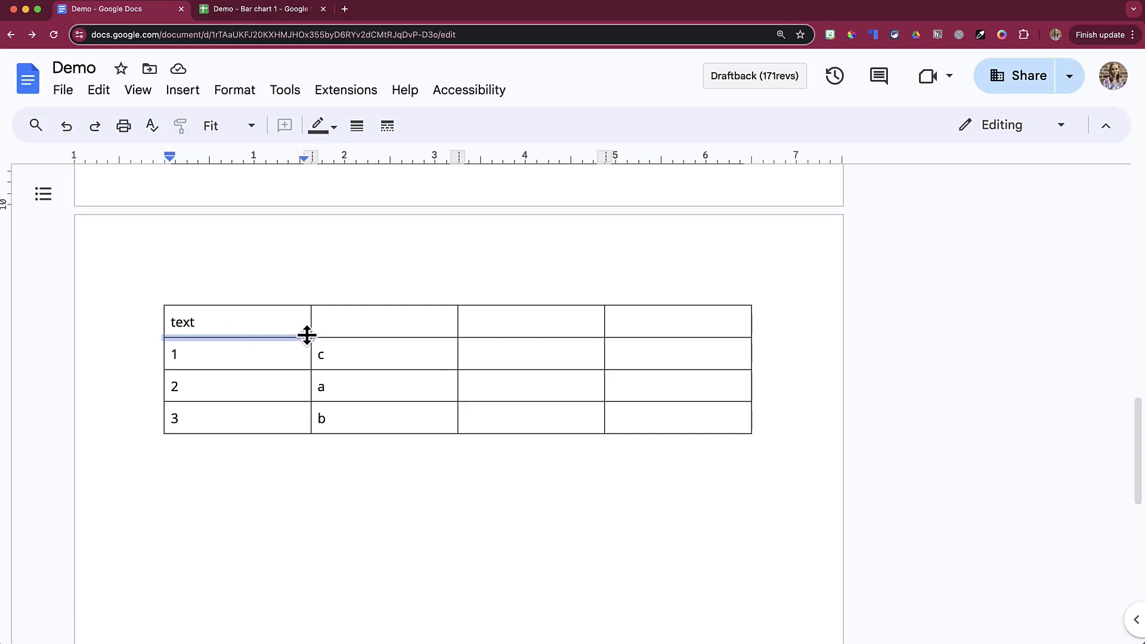
Step: Make the border under the first row blue and 3pt across all four columns
drag(352, 337, 647, 337)
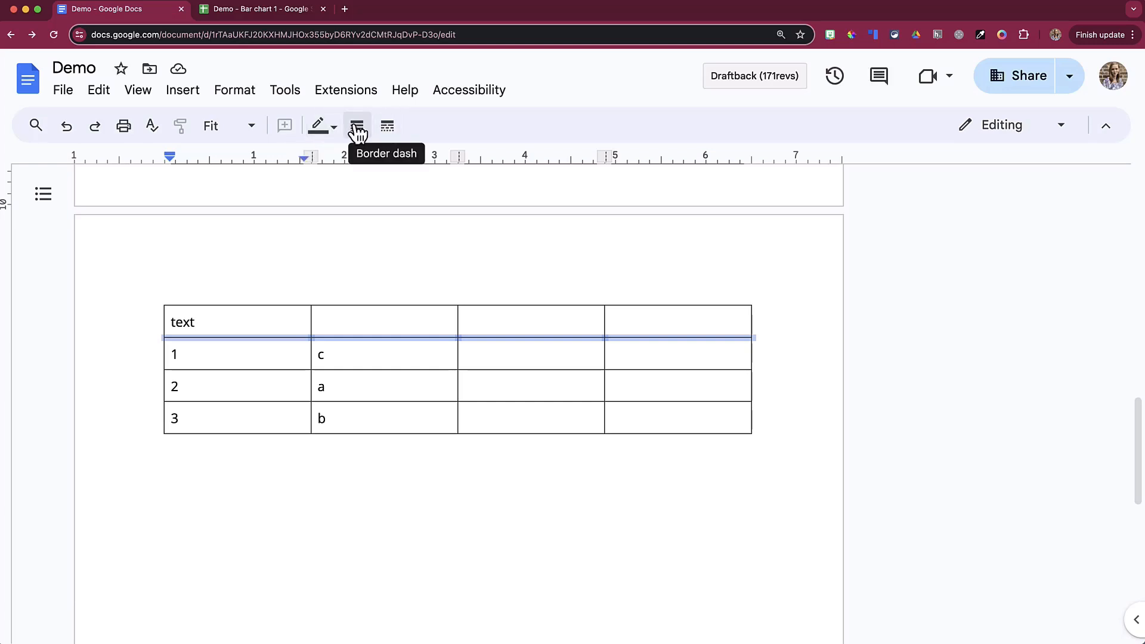
click(333, 128)
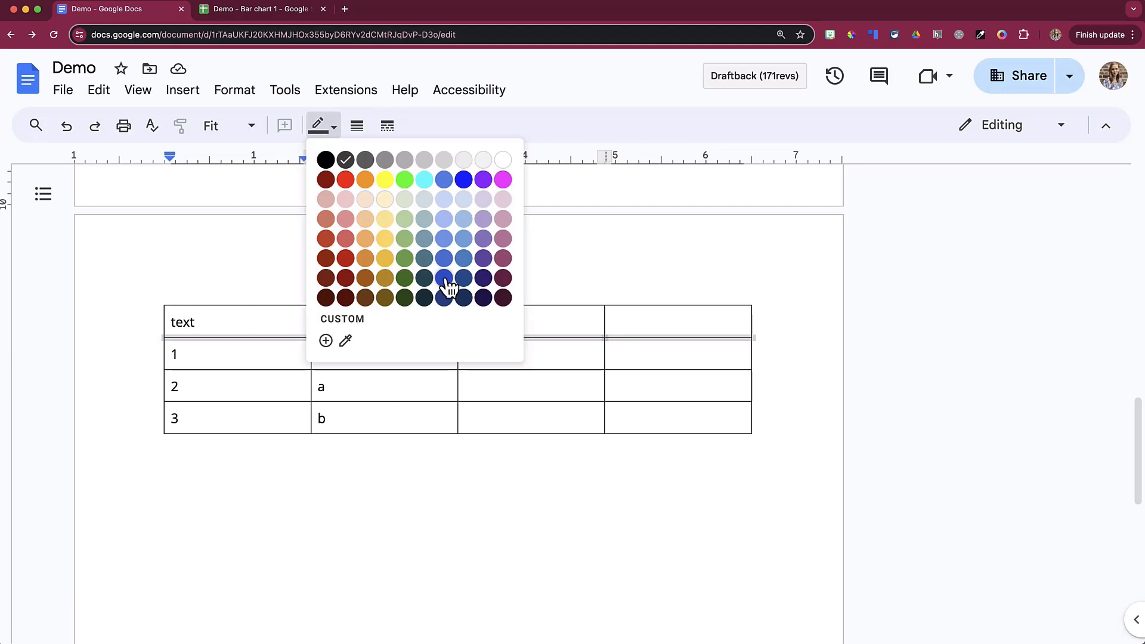
click(446, 278)
click(357, 127)
click(388, 332)
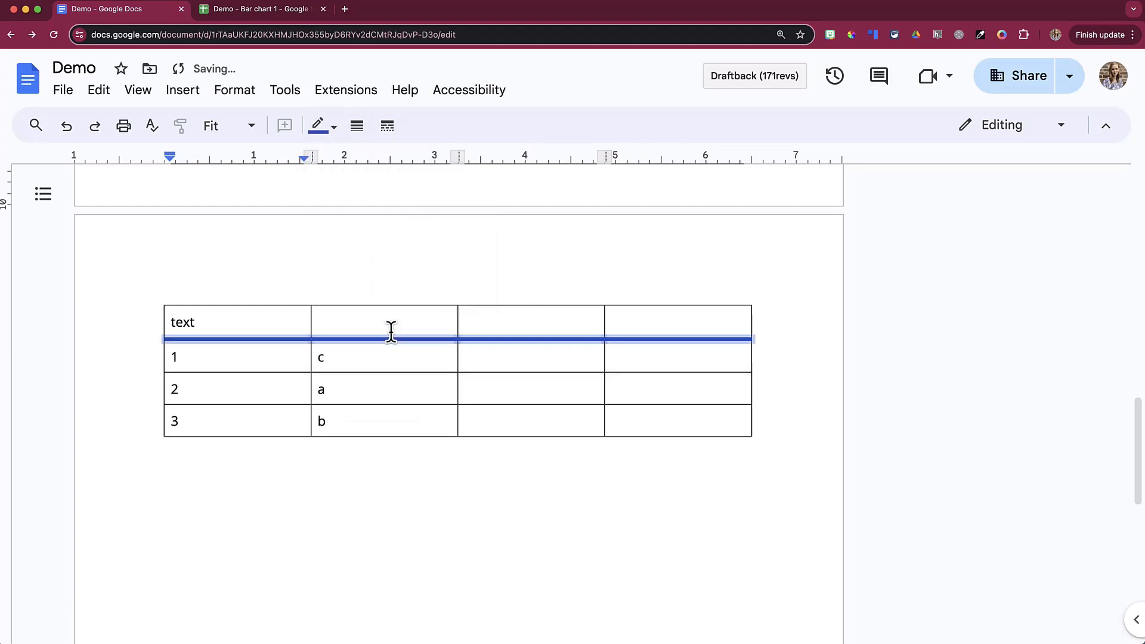
click(394, 127)
click(424, 222)
click(449, 325)
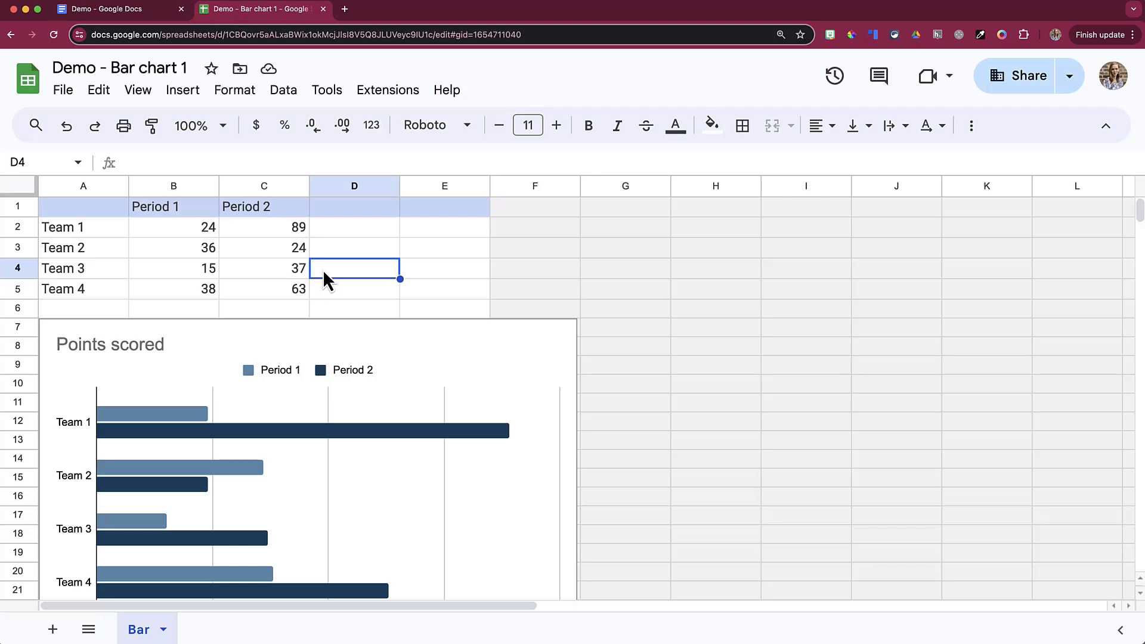
Step: Copy A1:C5, the Period 1 and Period 2 scores for Teams 1–4
drag(70, 210, 286, 289)
key(super+c)
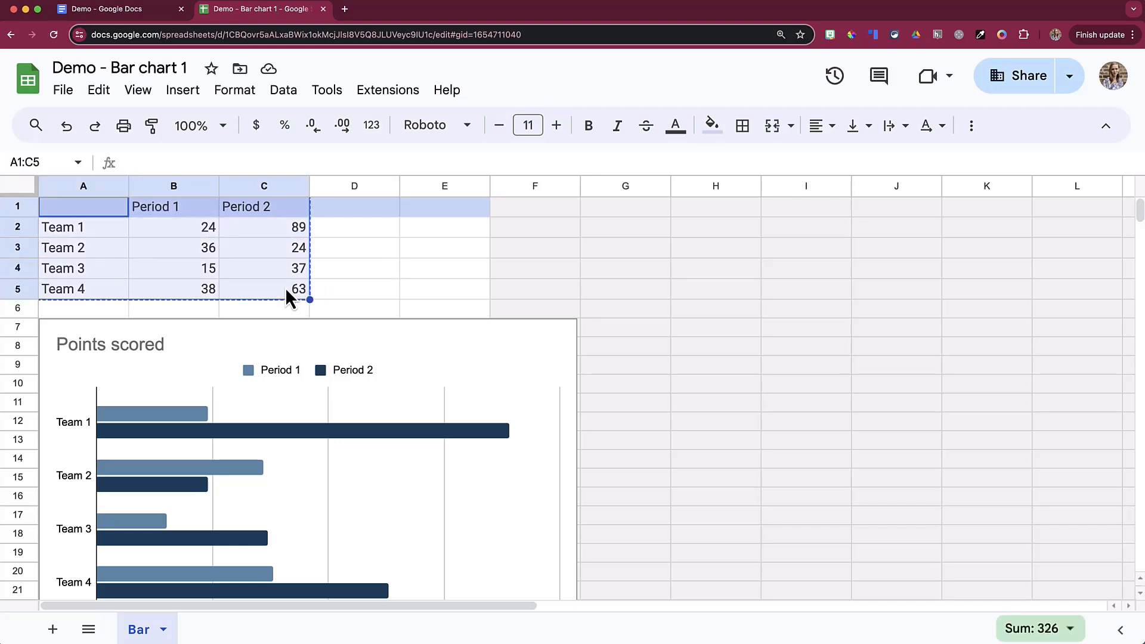
Step: Paste the team points table into the Demo document, linked to the spreadsheet
click(135, 9)
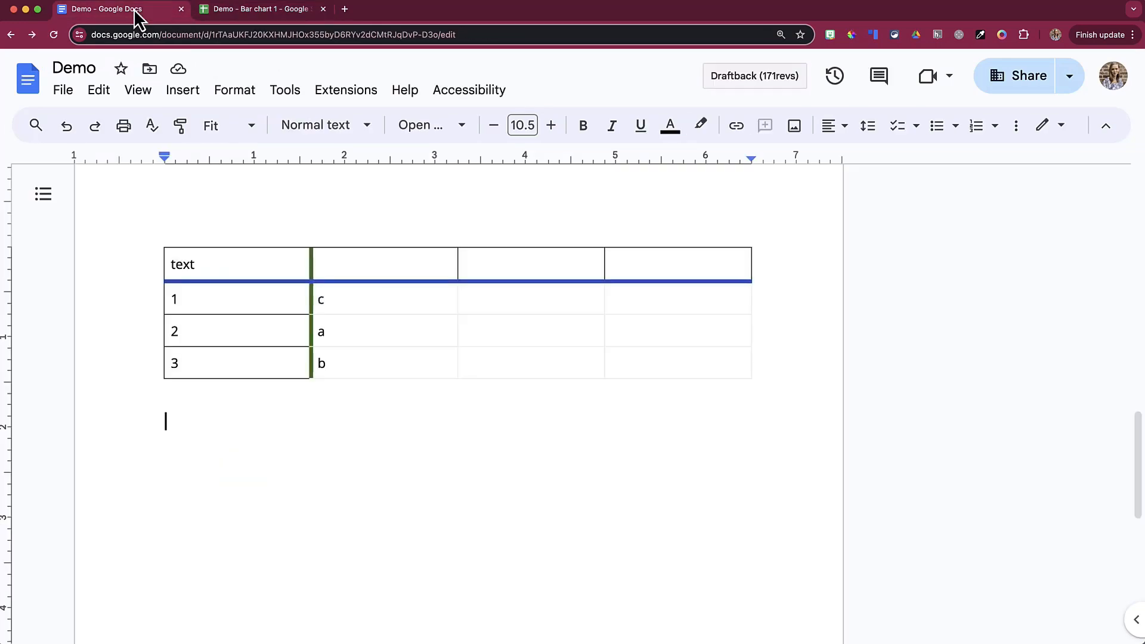
key(super+v)
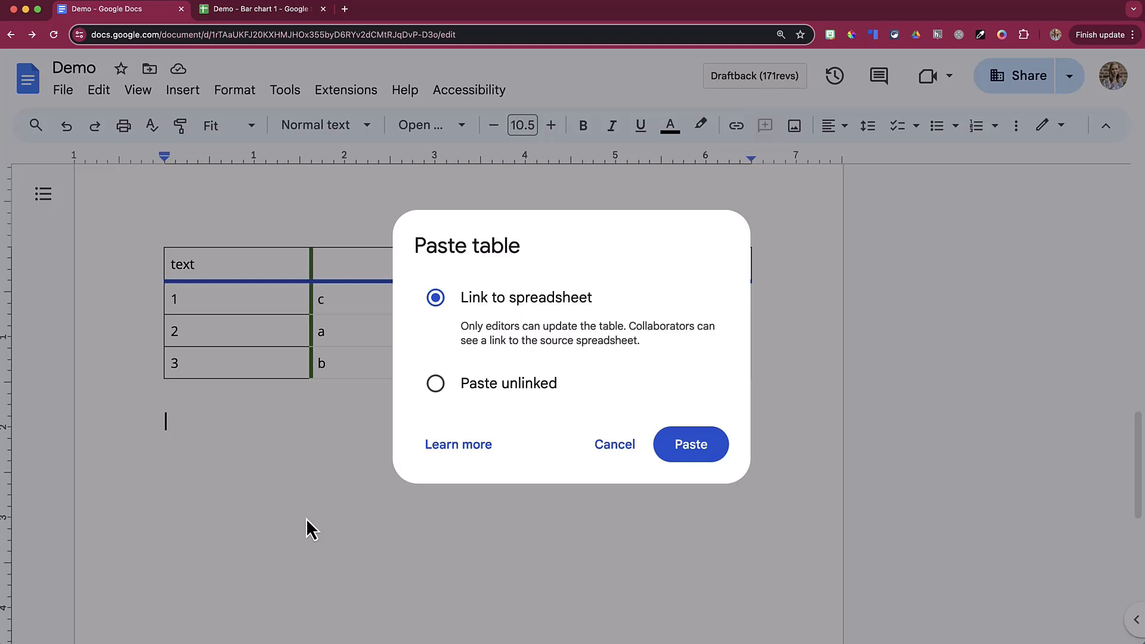
click(686, 449)
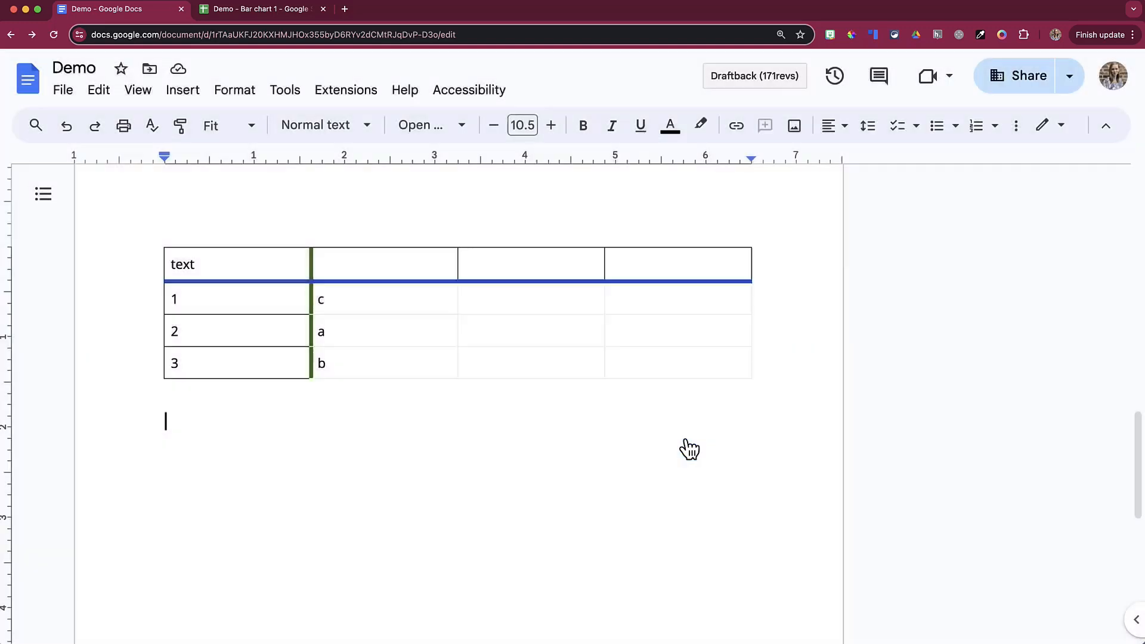
scroll(540, 457, down, 1)
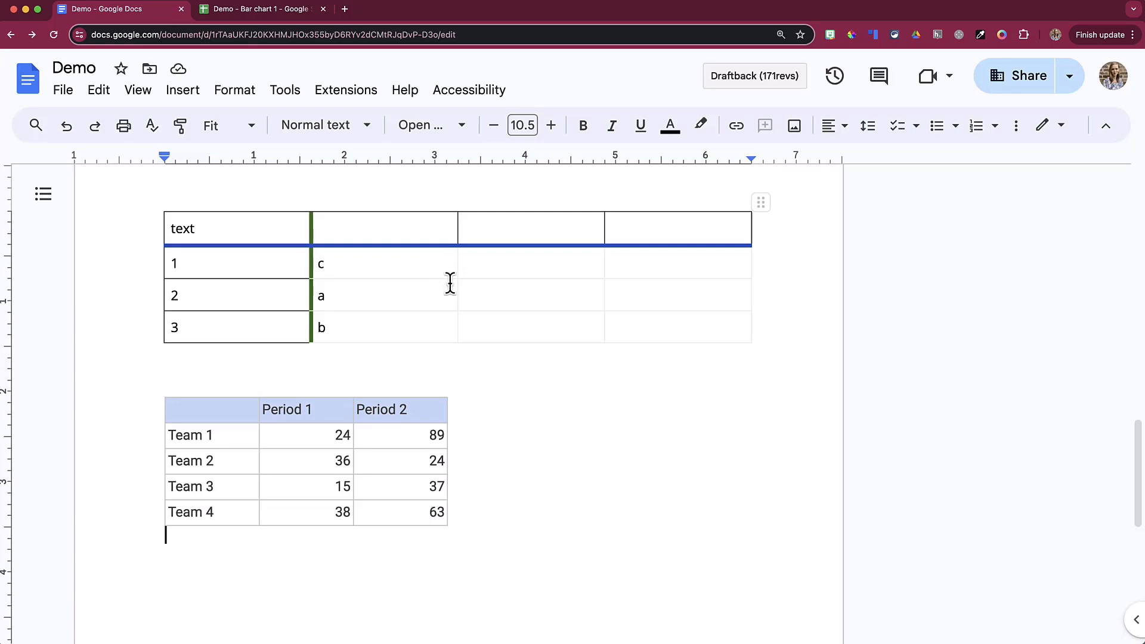
Step: In the Bar chart sheet, replace 15 in B4 with 11, then return to Demo
click(307, 9)
click(384, 267)
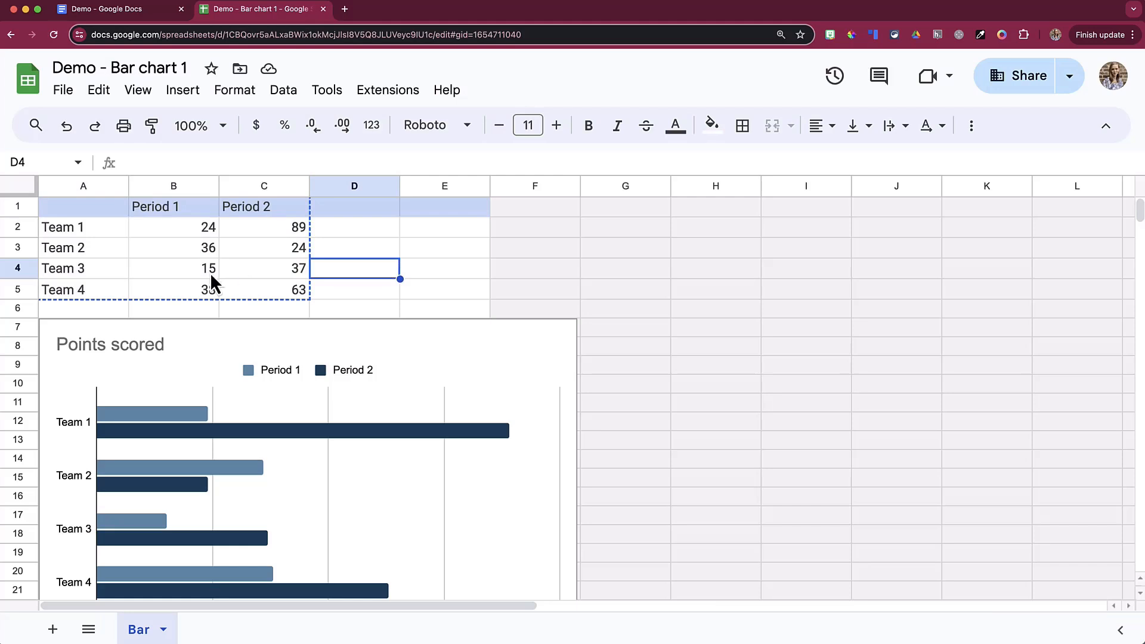
click(187, 271)
text(11)
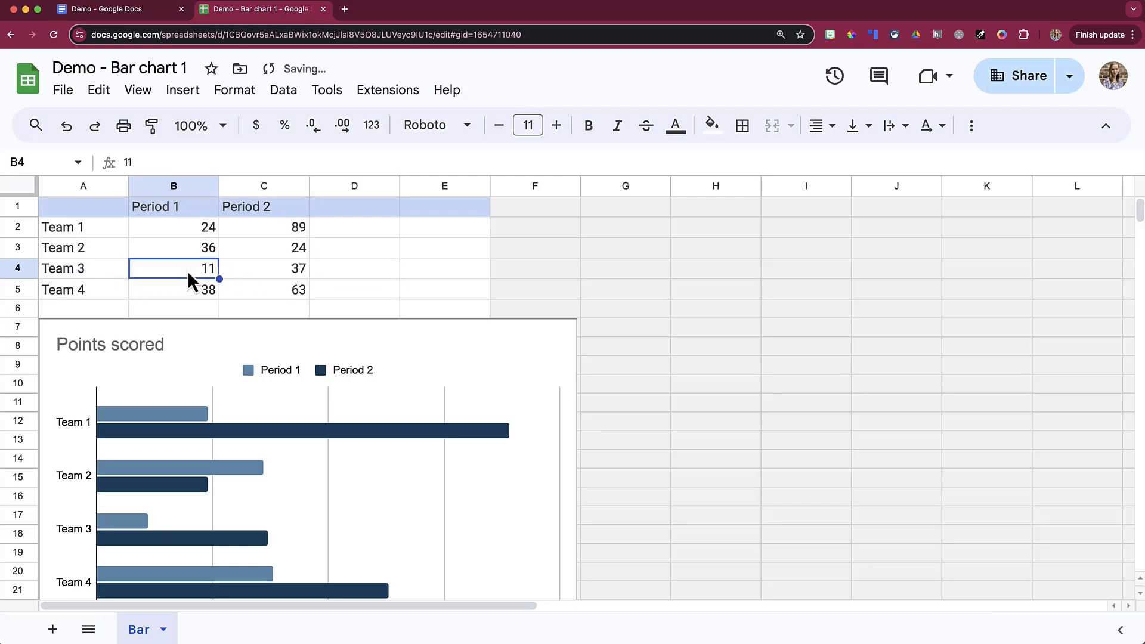
click(137, 11)
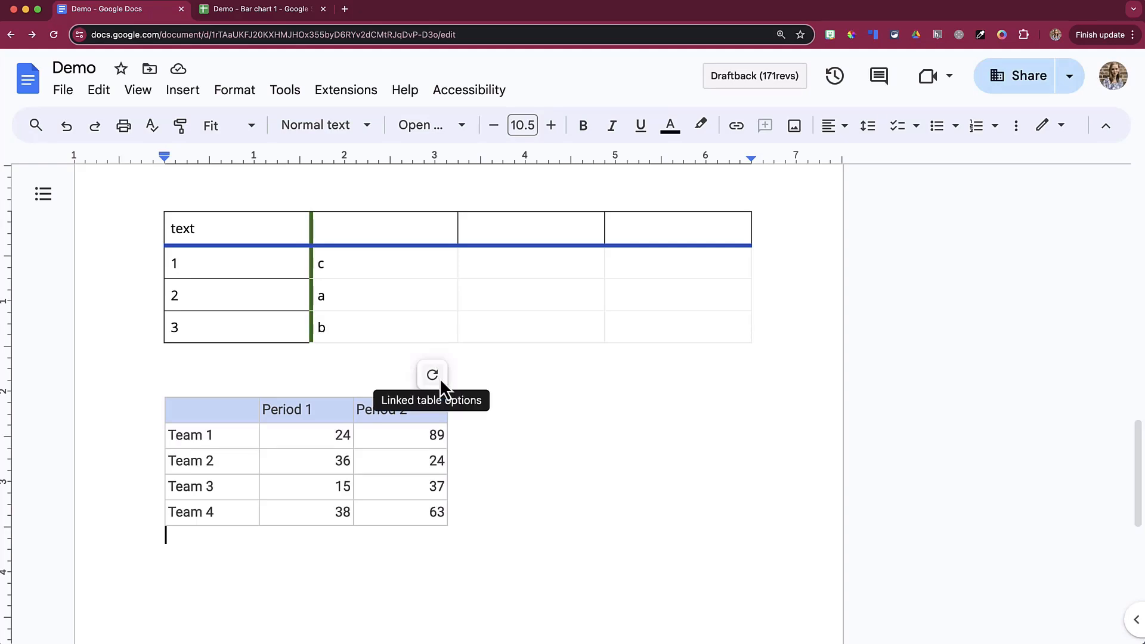
Step: Update the linked table from its spreadsheet so Team 3's Period 1 score reads 11
click(439, 377)
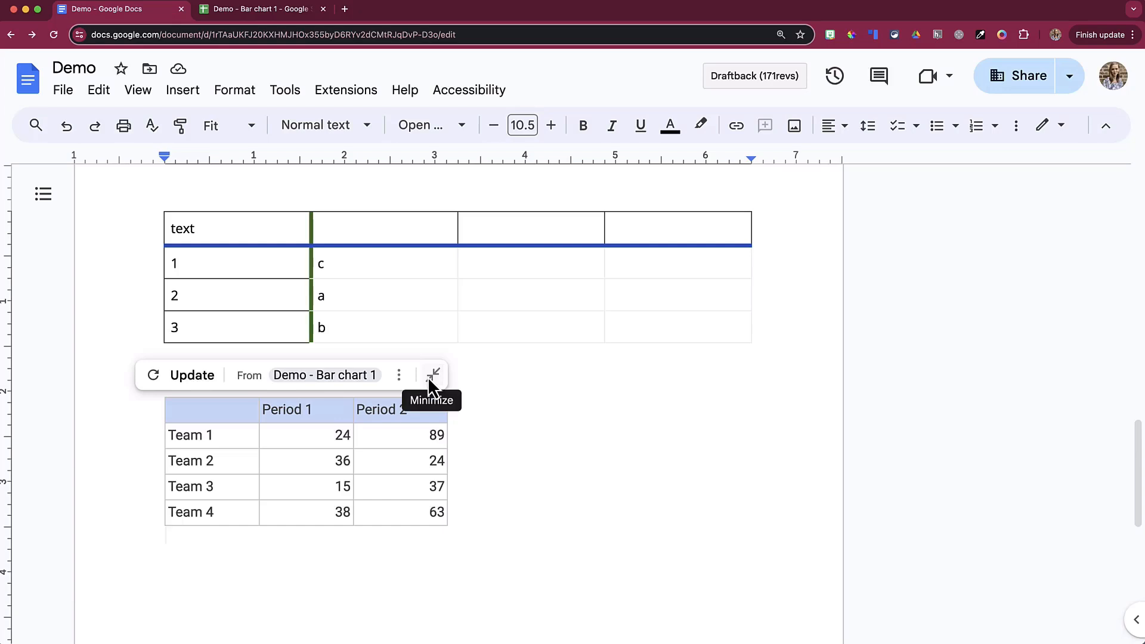
click(207, 382)
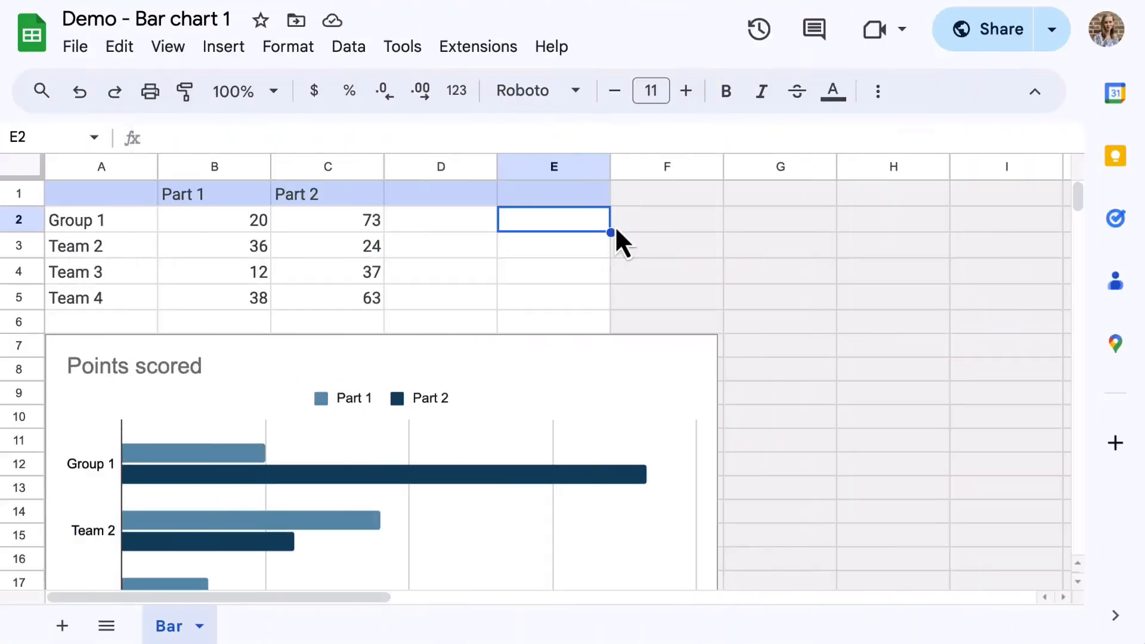
scroll(614, 226, down, 3)
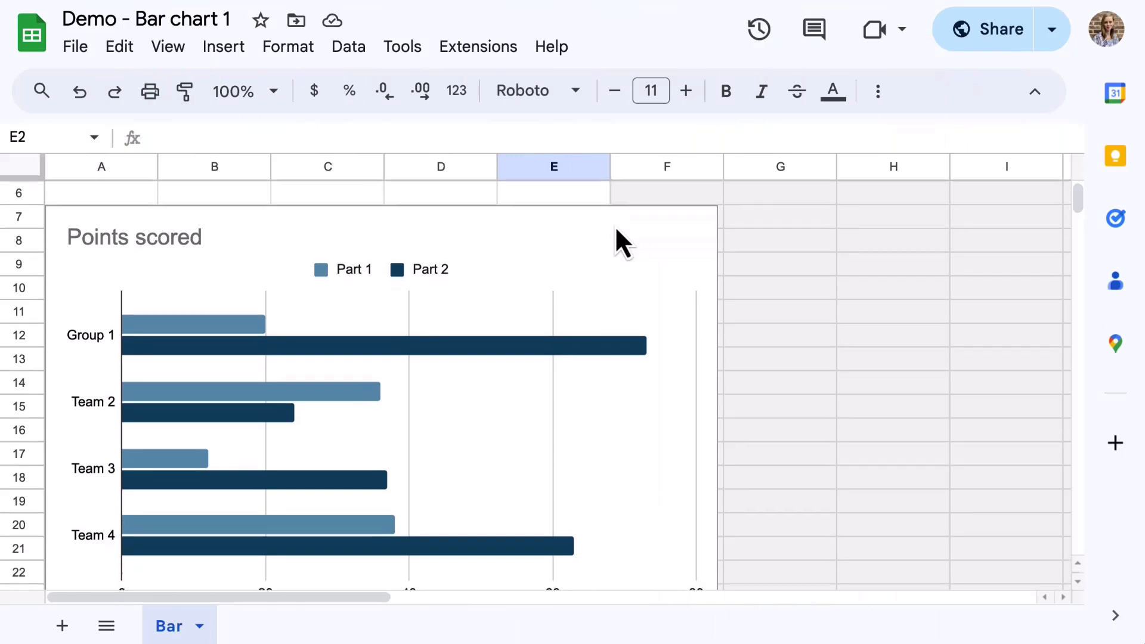
Step: Paste the Points scored bar chart into the Doc, linked to its spreadsheet
click(618, 244)
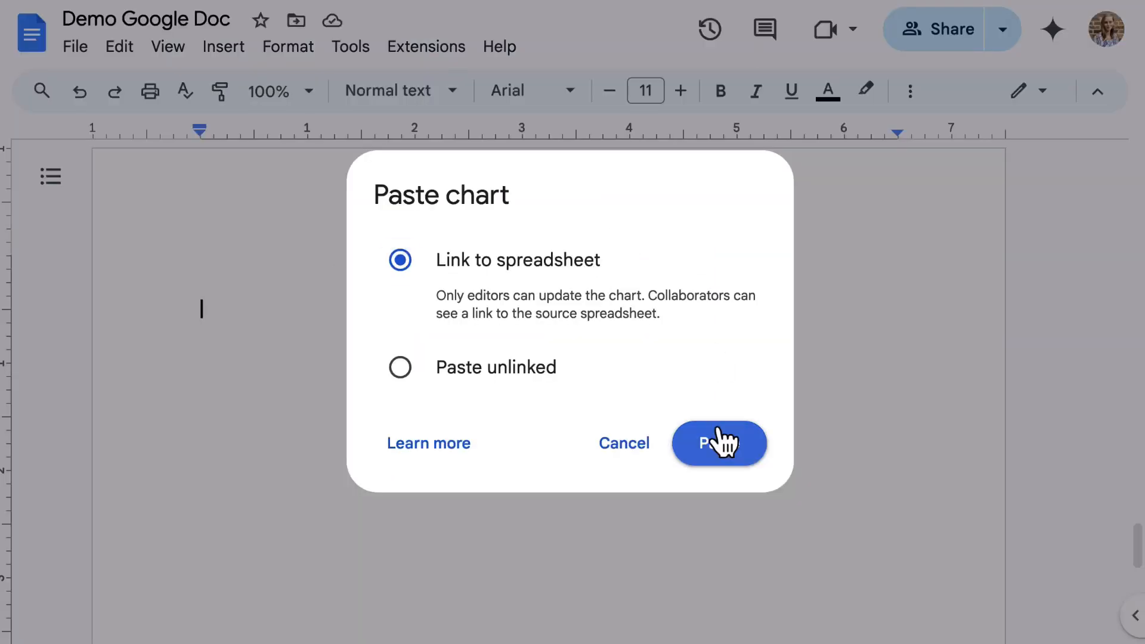
click(720, 442)
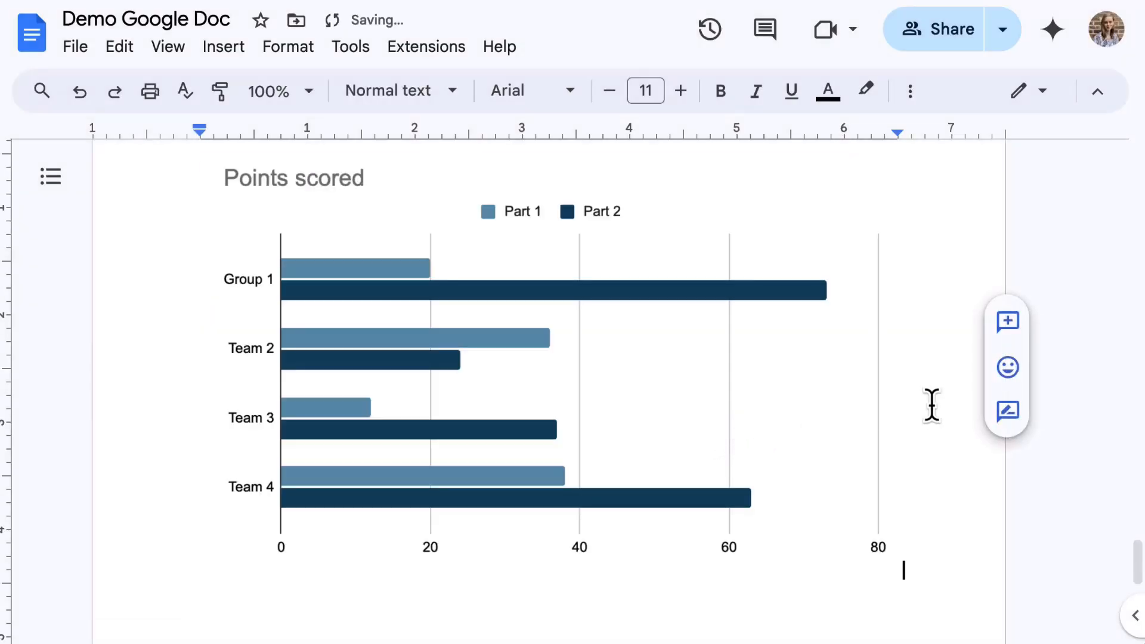
click(620, 360)
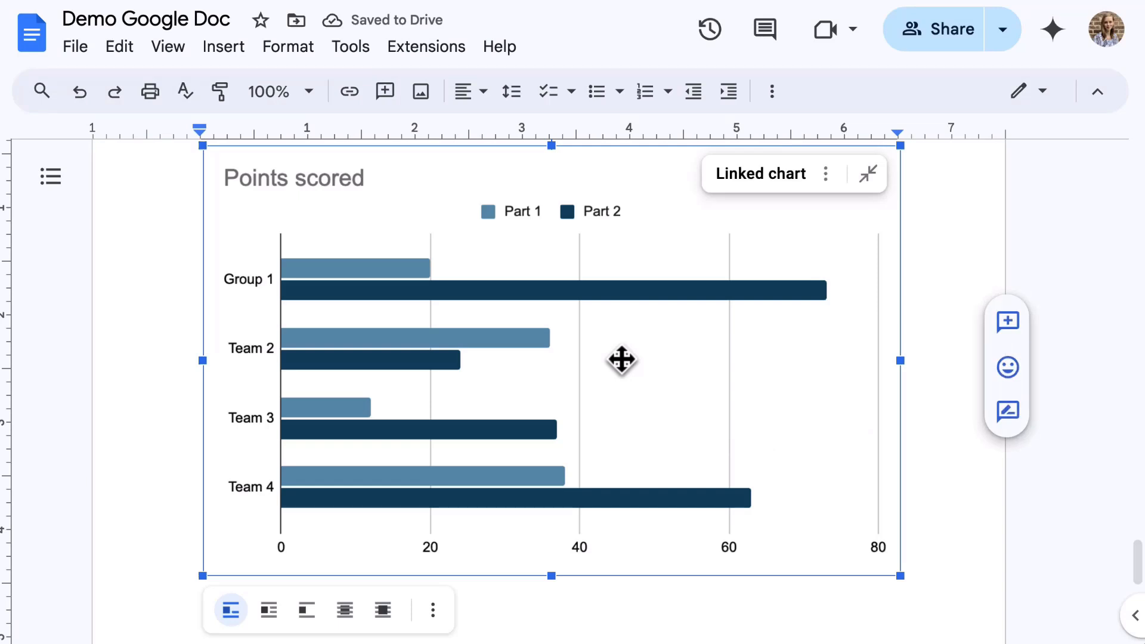
Step: Show the Linked objects panel listing Demo - Bar chart 1
scroll(622, 359, up, 1)
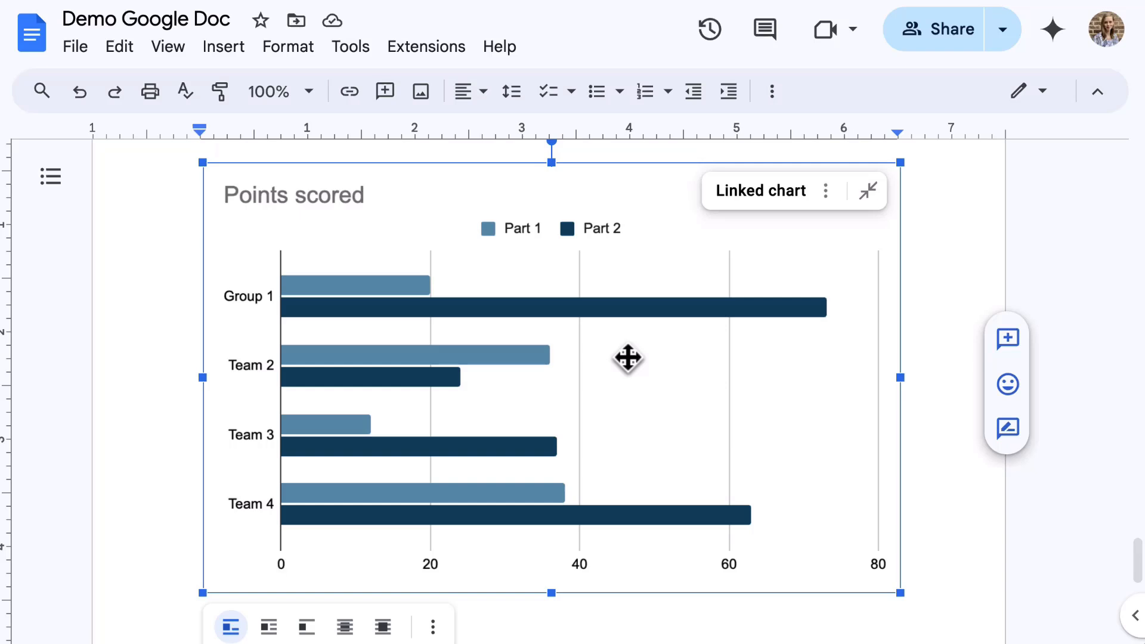
click(825, 191)
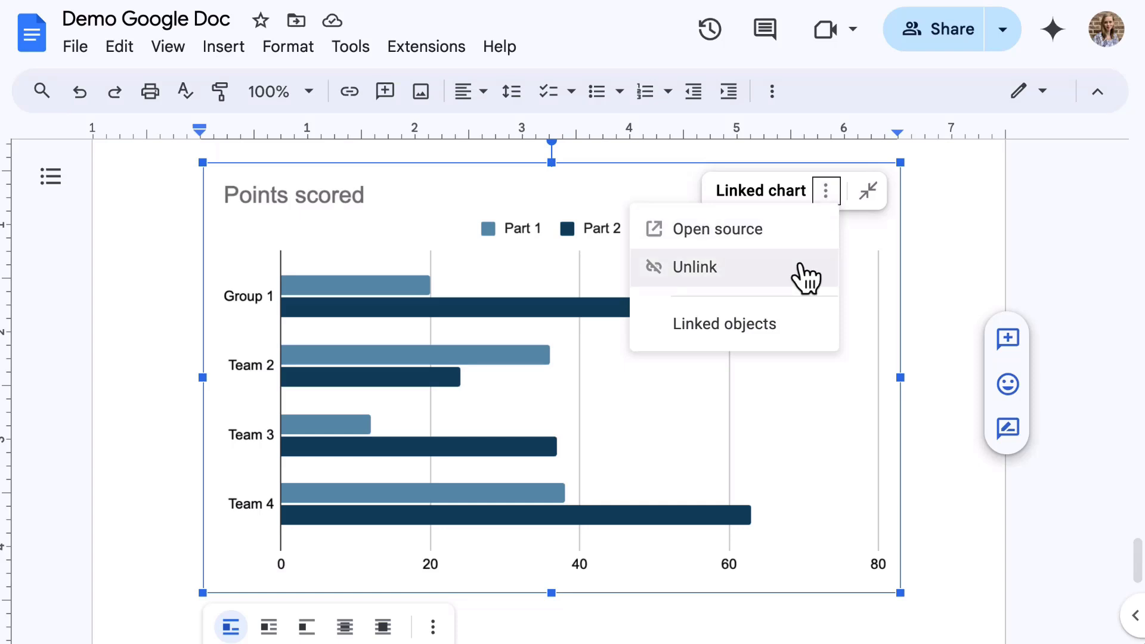
click(769, 341)
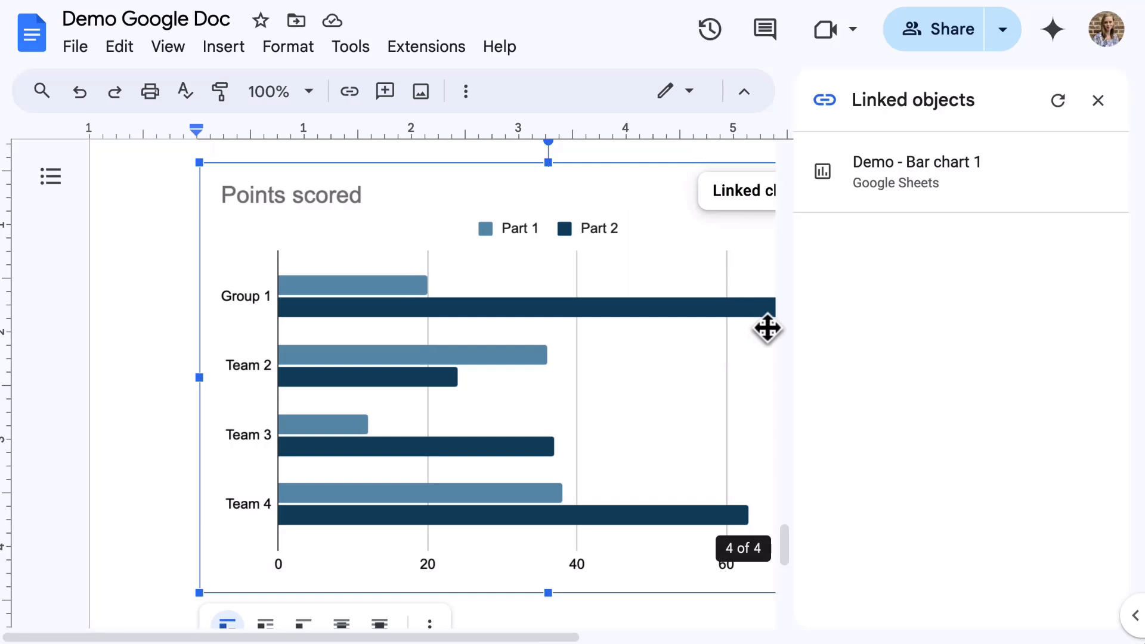